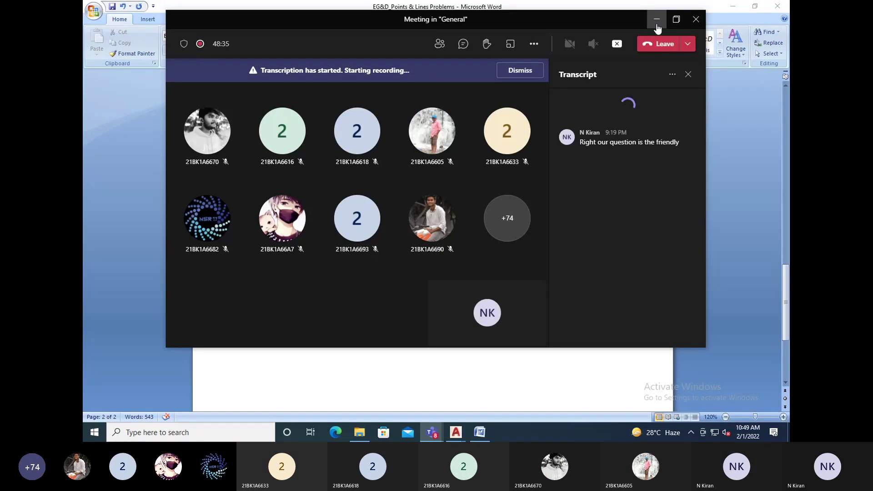
Minimize the meeting window and read the end A positions given in problems 9 and 10.
{"action": "left_click", "coordinate": [652, 18]}
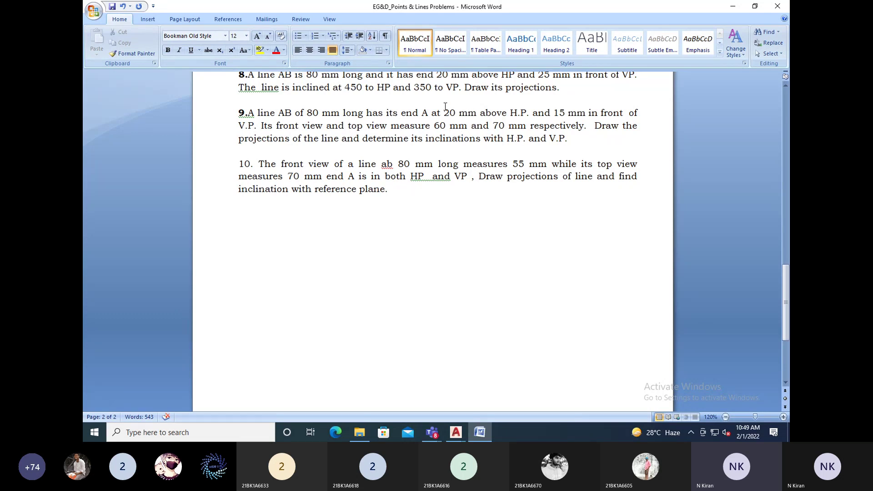
{"action": "left_click_drag", "start_coordinate": [418, 113], "coordinate": [625, 119]}
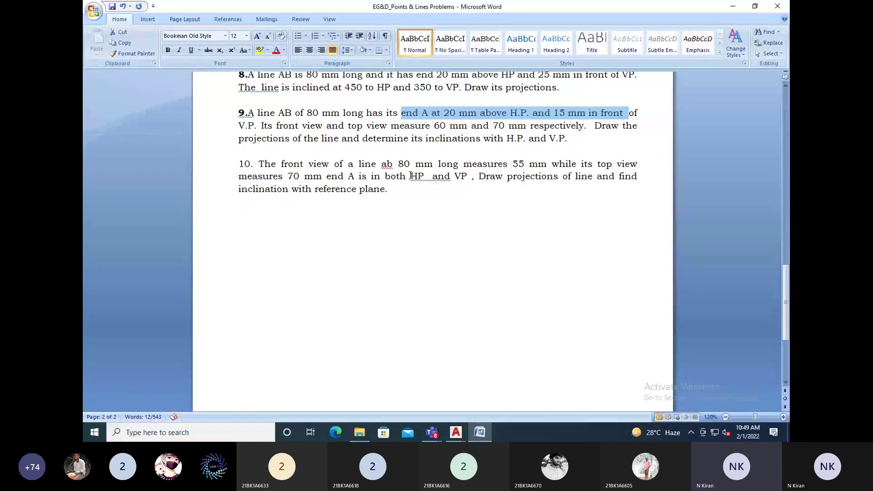
{"action": "left_click_drag", "start_coordinate": [411, 176], "coordinate": [478, 177]}
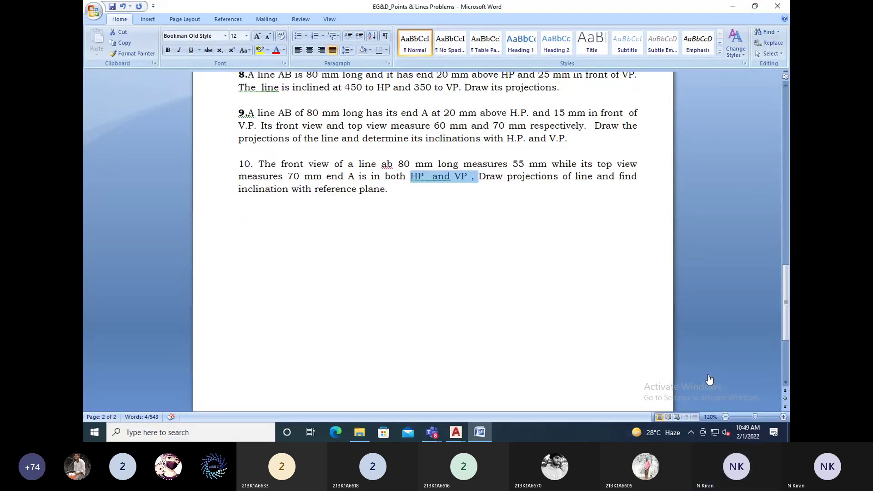
Switch to AutoCAD and open the recent drawing FIRST.
{"action": "mouse_move", "coordinate": [458, 438]}
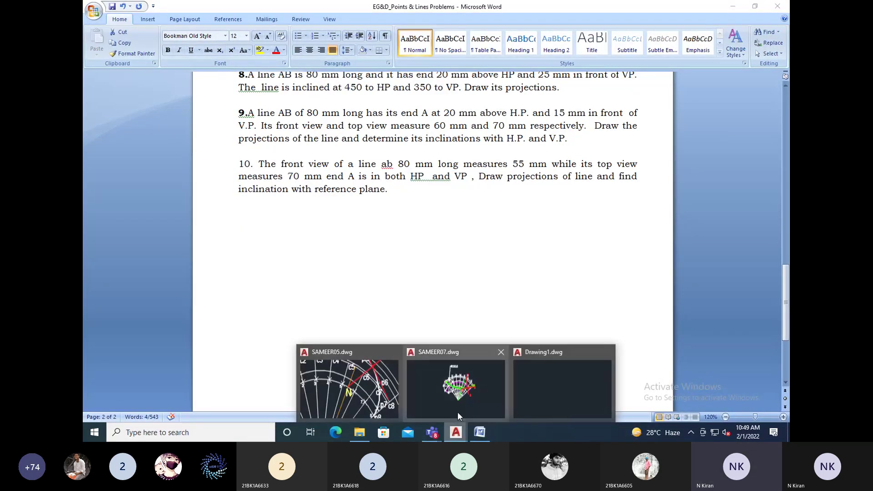
{"action": "left_click", "coordinate": [457, 372]}
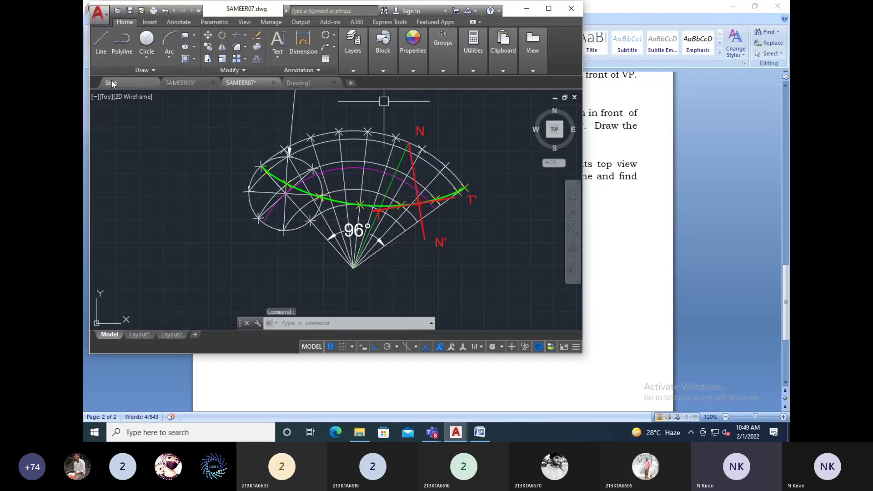
{"action": "left_click", "coordinate": [113, 83]}
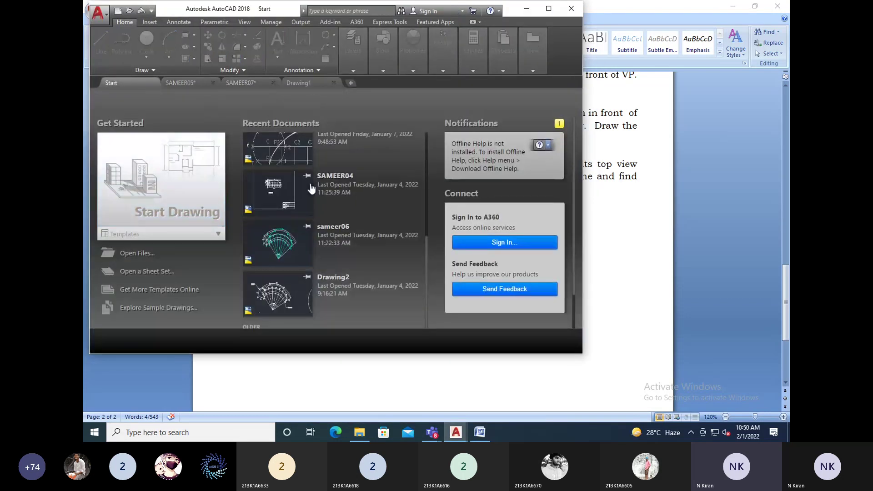
{"action": "scroll", "coordinate": [304, 246], "scroll_direction": "down", "scroll_amount": 6}
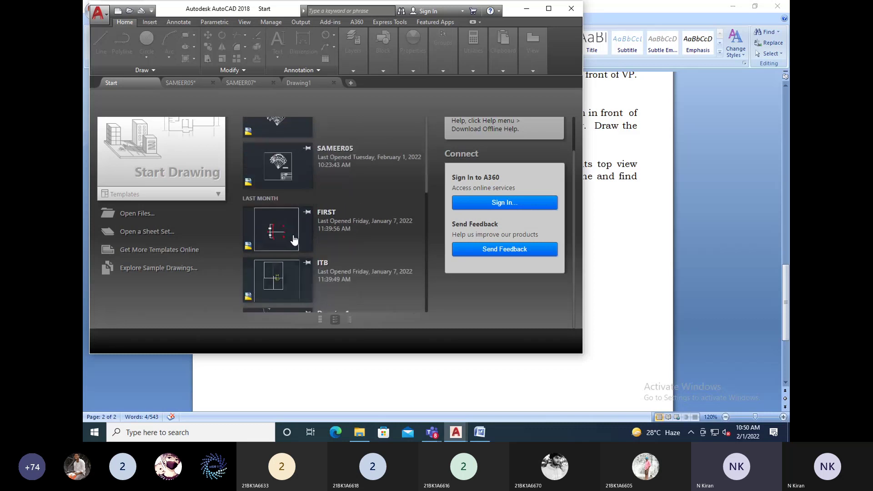
{"action": "left_click", "coordinate": [284, 231]}
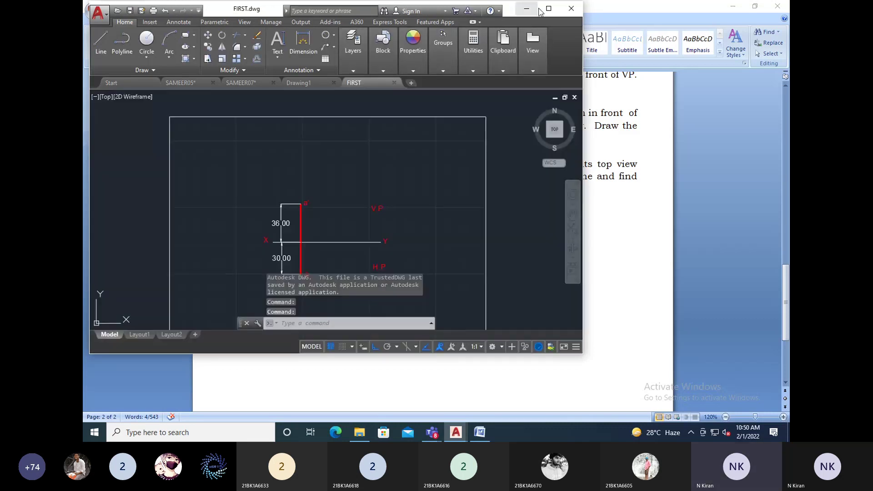
Quit AutoCAD, saving the changes to SAMEER05 and SAMEER07.
{"action": "left_click", "coordinate": [572, 8]}
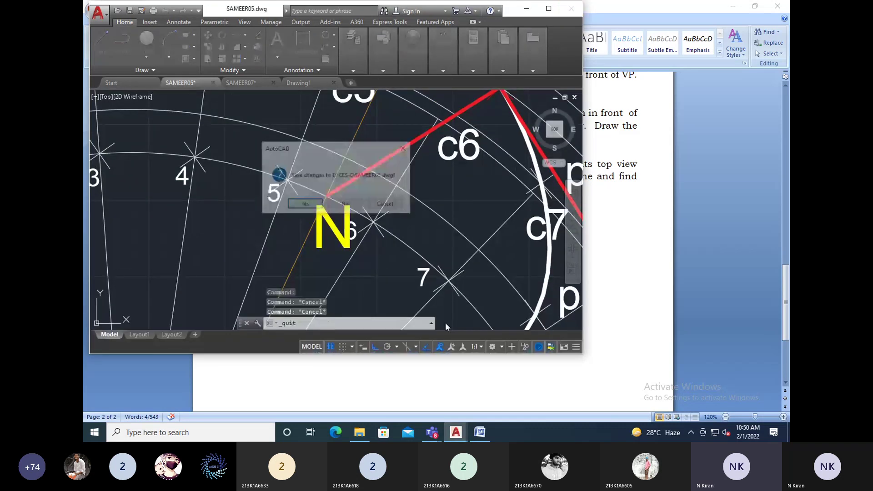
{"action": "left_click", "coordinate": [303, 203]}
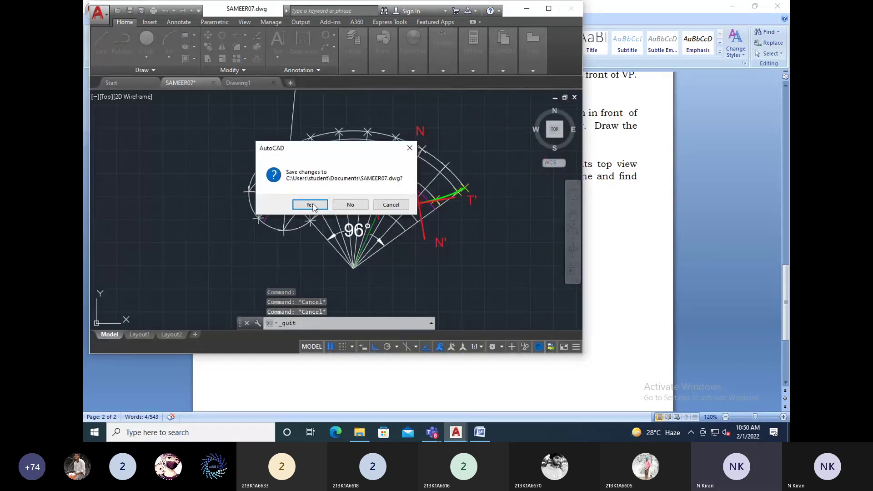
{"action": "left_click", "coordinate": [314, 204]}
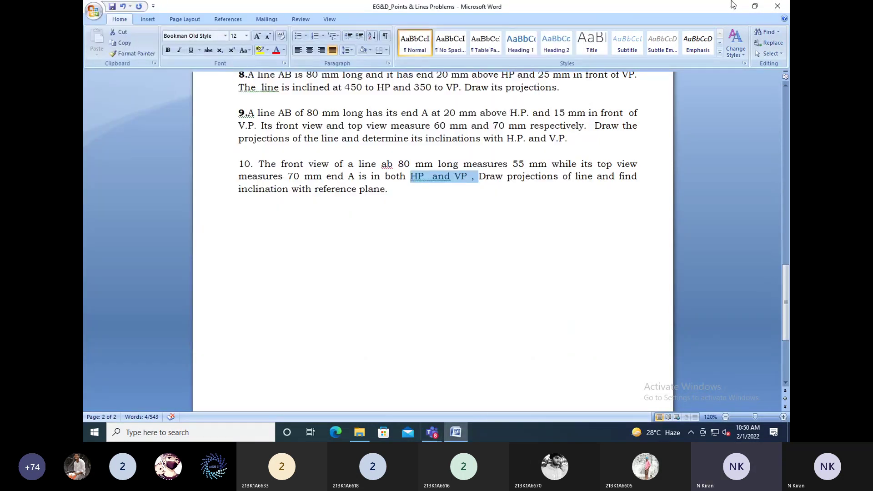
Relaunch AutoCAD from the desktop, maximize its window and open the recent drawing FIRST.
{"action": "left_click", "coordinate": [733, 5]}
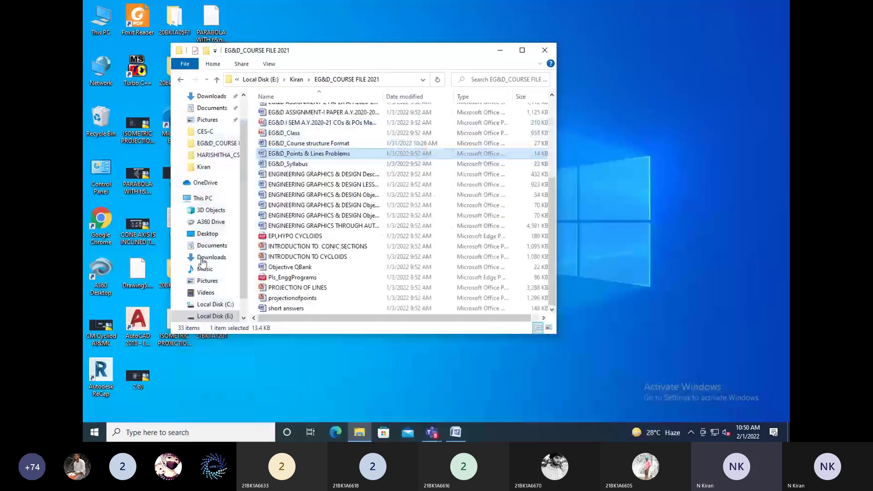
{"action": "double_click", "coordinate": [146, 324]}
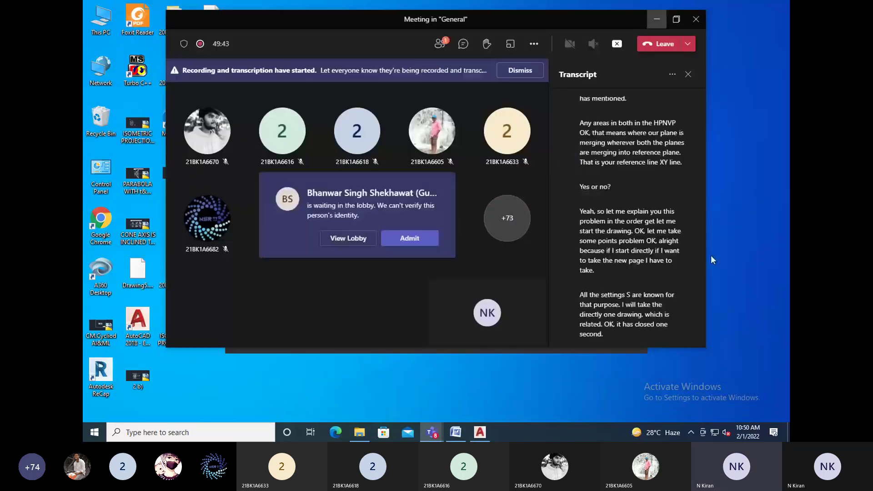
{"action": "left_click", "coordinate": [656, 20]}
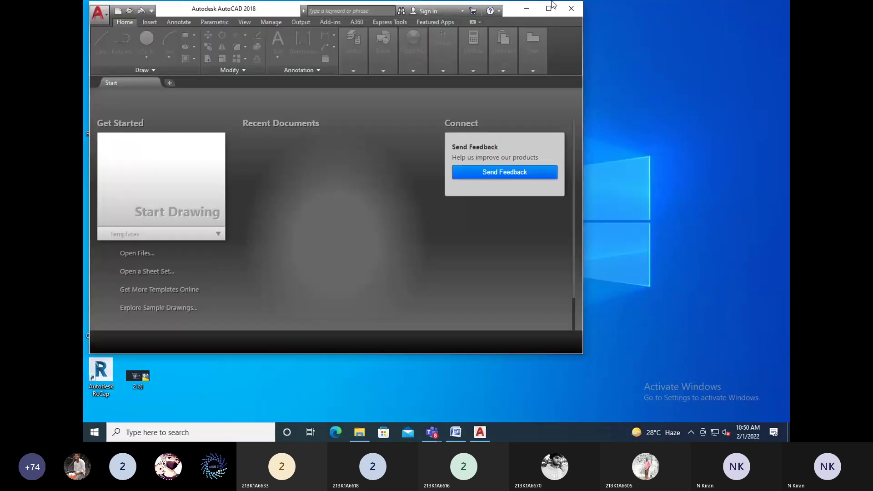
{"action": "left_click", "coordinate": [545, 9]}
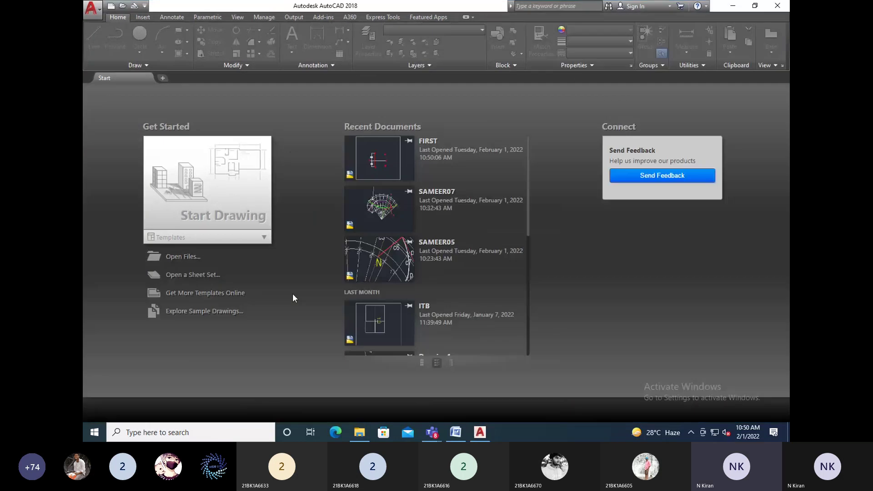
{"action": "left_click", "coordinate": [389, 166]}
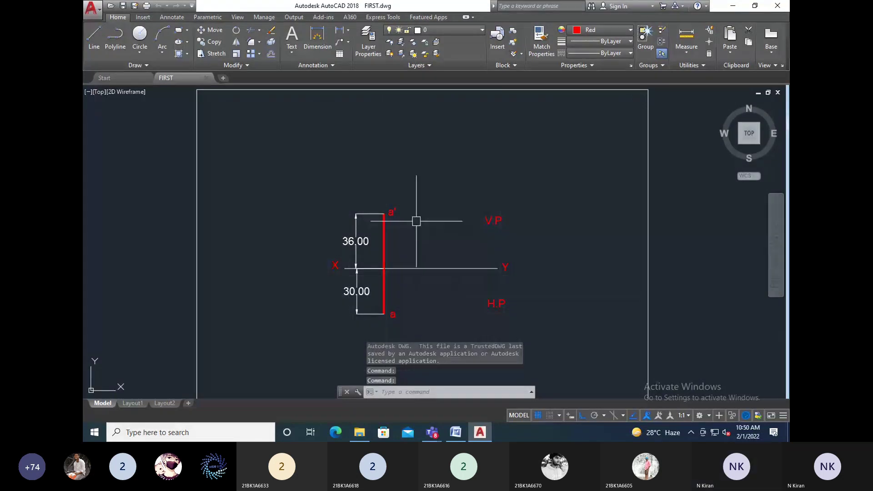
Erase the old point projection with its reference line, dimensions and labels, keeping the sheet border.
{"action": "left_click", "coordinate": [318, 164]}
{"action": "left_click", "coordinate": [590, 365]}
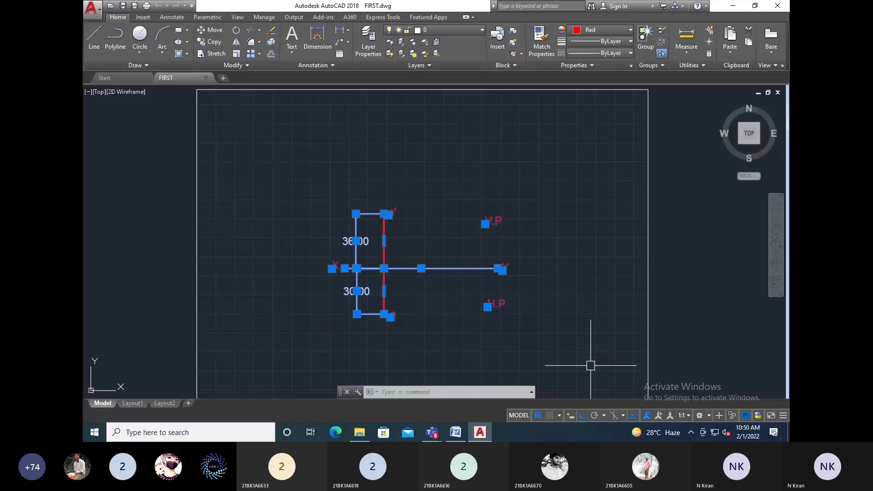
{"action": "key", "text": "Delete"}
{"action": "middle_click_drag", "start_coordinate": [358, 224], "coordinate": [335, 185]}
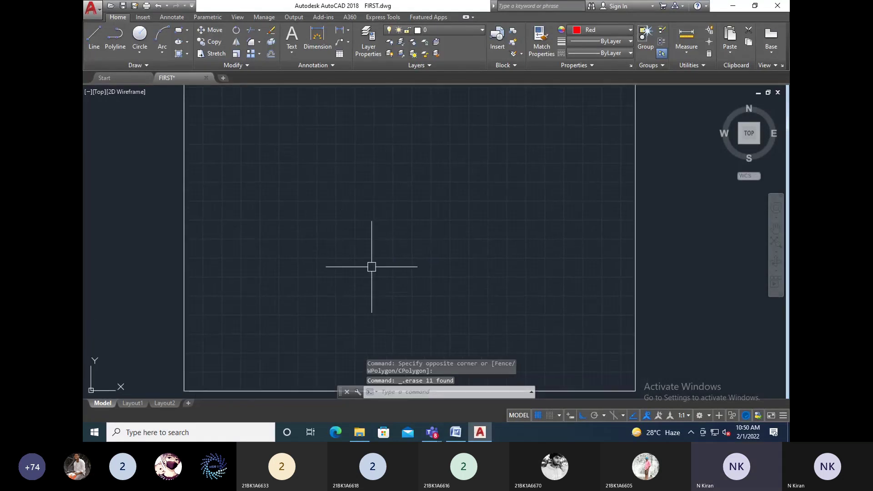
{"action": "middle_click_drag", "start_coordinate": [382, 265], "coordinate": [384, 272]}
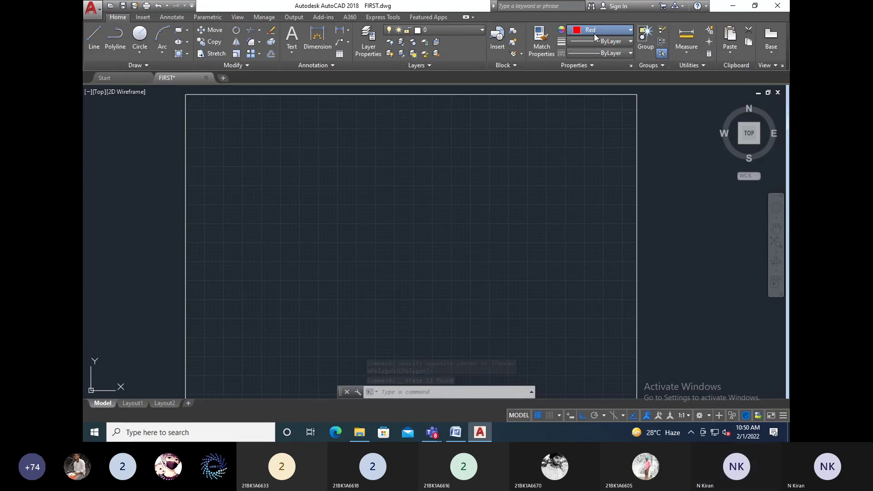
Draw a horizontal cyan reference line across the middle of the sheet.
{"action": "type", "text": "1"}
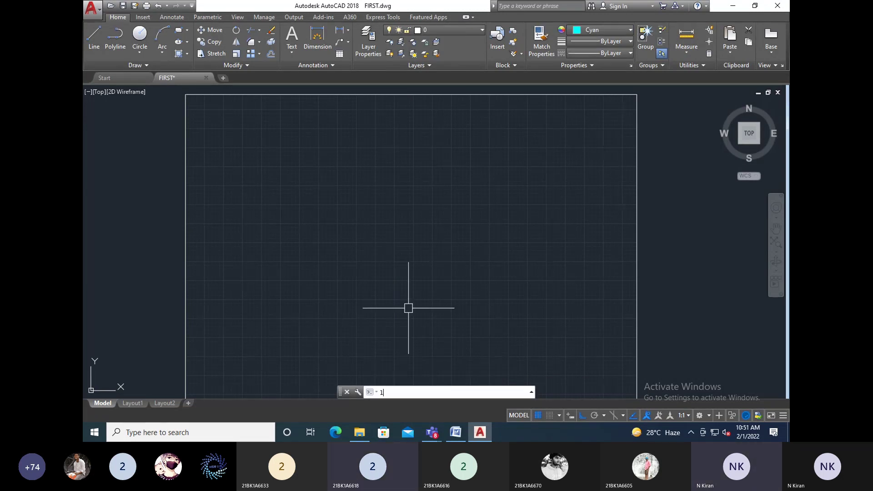
{"action": "key", "text": "Return"}
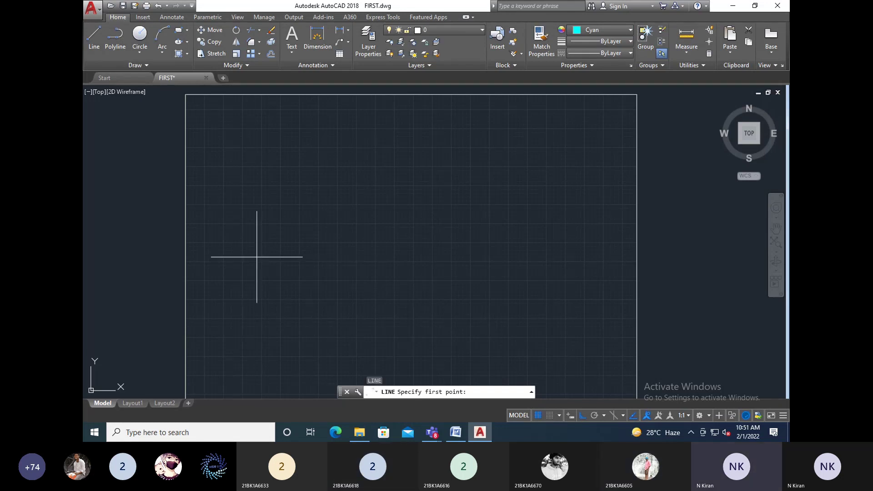
{"action": "left_click", "coordinate": [285, 255]}
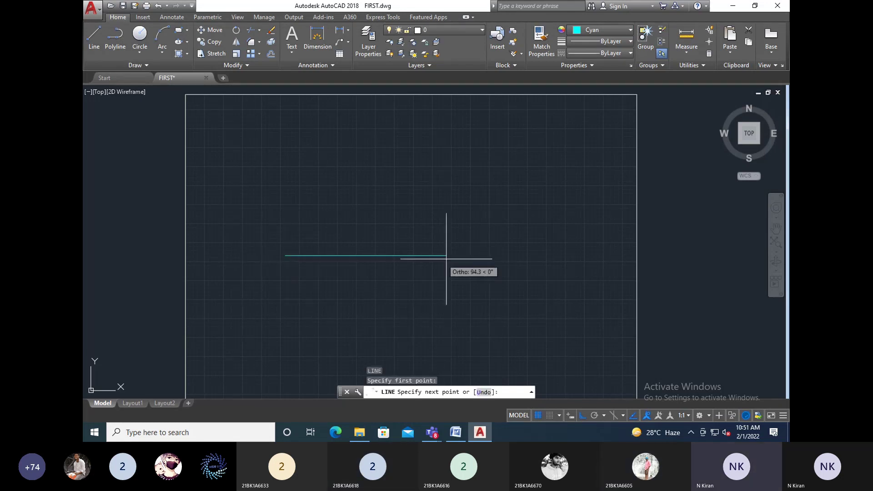
{"action": "left_click", "coordinate": [517, 256]}
{"action": "key", "text": "Escape"}
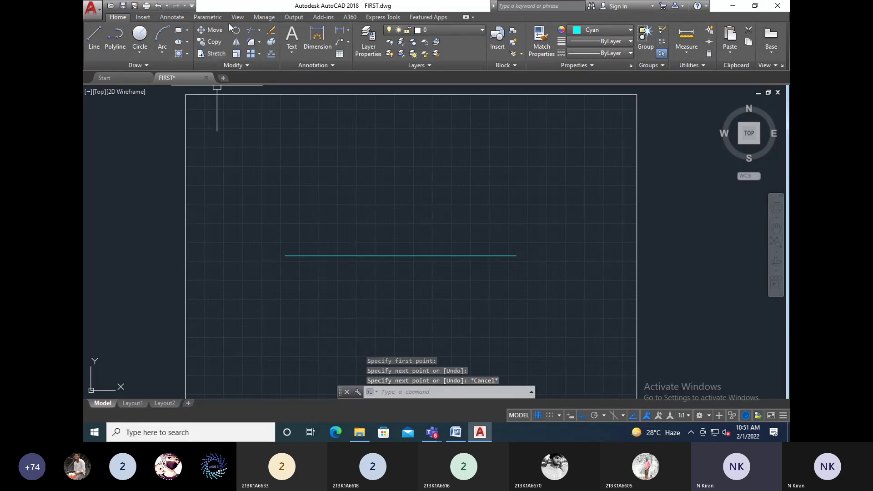
Label the ends of the reference line x and y with single-line text of height 5.0 and rotation 0.
{"action": "left_click", "coordinate": [291, 54]}
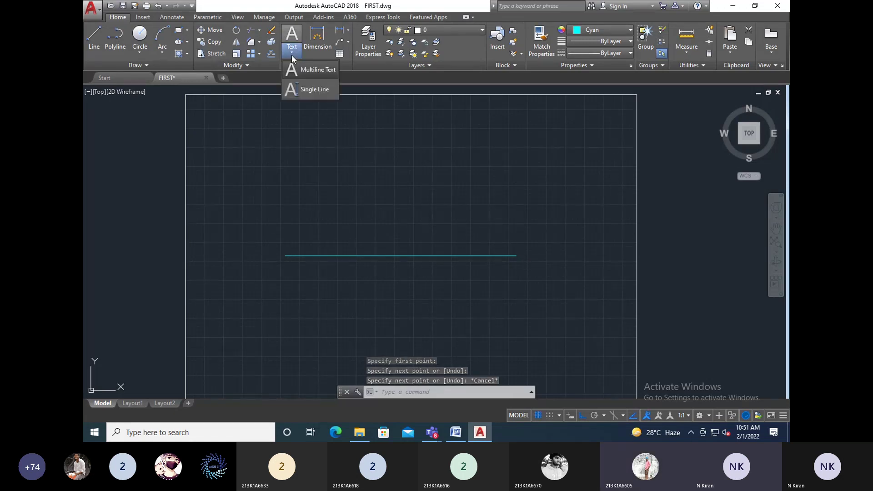
{"action": "left_click", "coordinate": [298, 89]}
{"action": "left_click", "coordinate": [273, 249]}
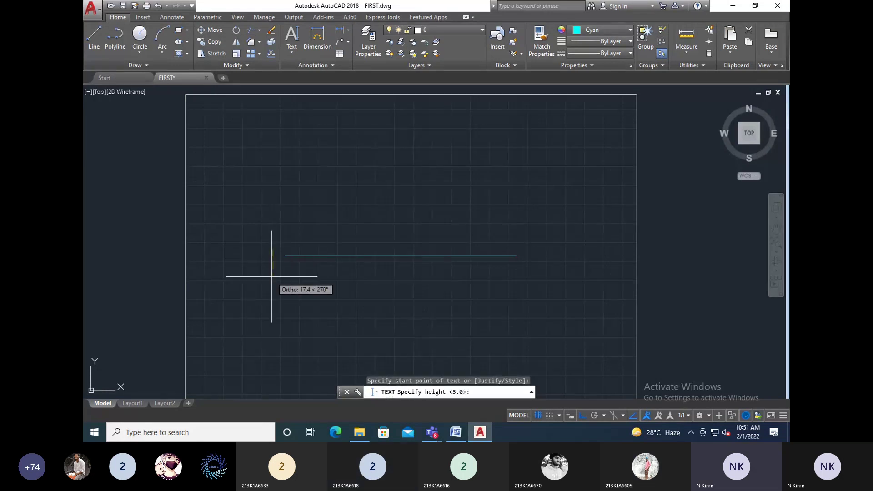
{"action": "key", "text": "Return"}
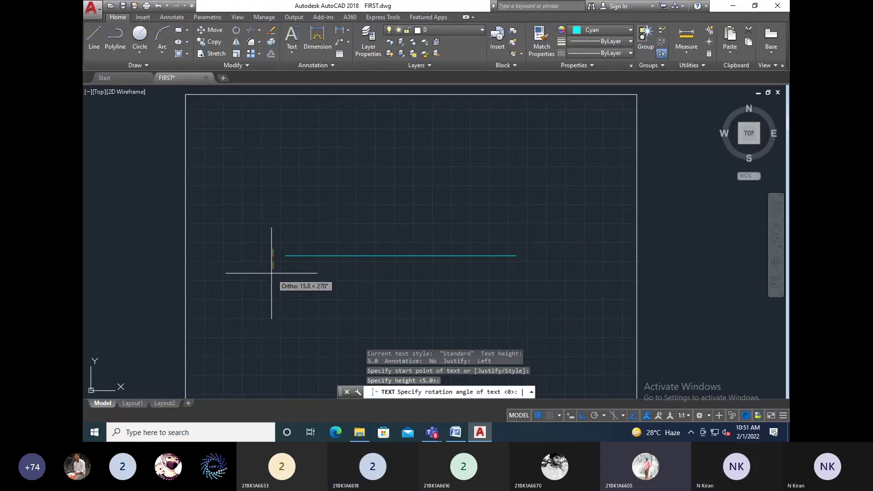
{"action": "key", "text": "Return"}
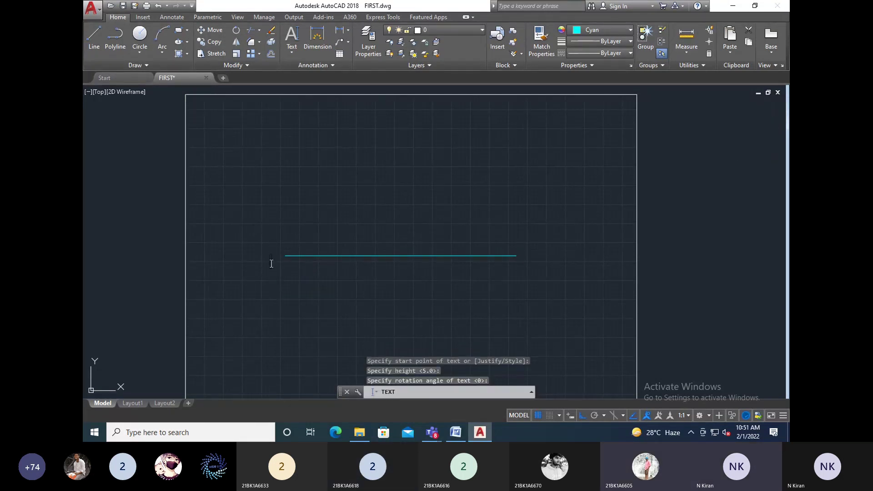
{"action": "type", "text": "a"}
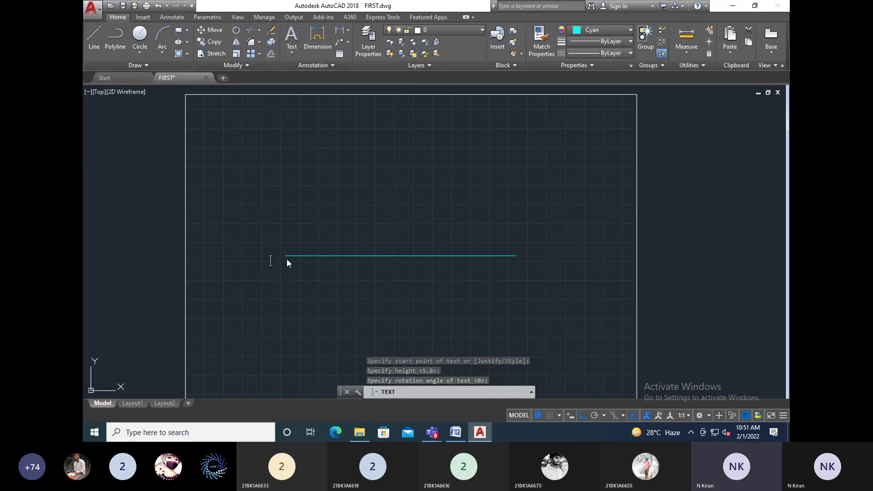
{"action": "key", "text": "BackSpace"}
{"action": "type", "text": "x"}
{"action": "left_click", "coordinate": [528, 257]}
{"action": "type", "text": "y"}
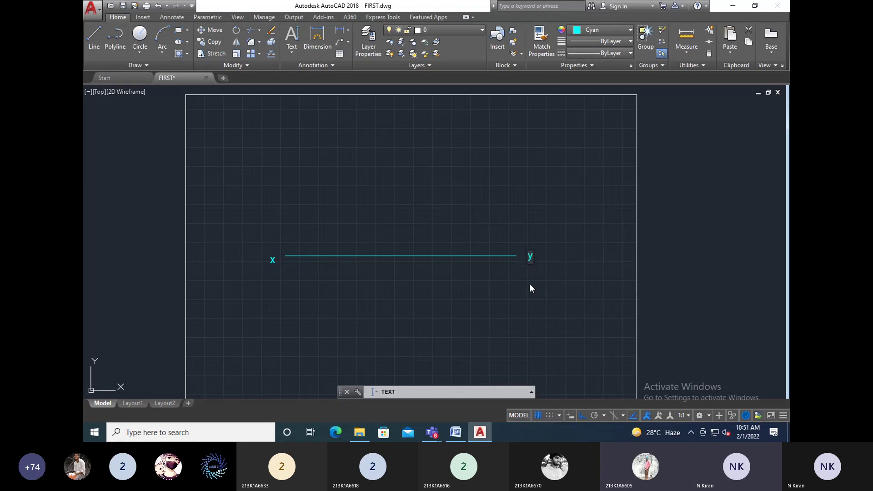
{"action": "left_click", "coordinate": [514, 291]}
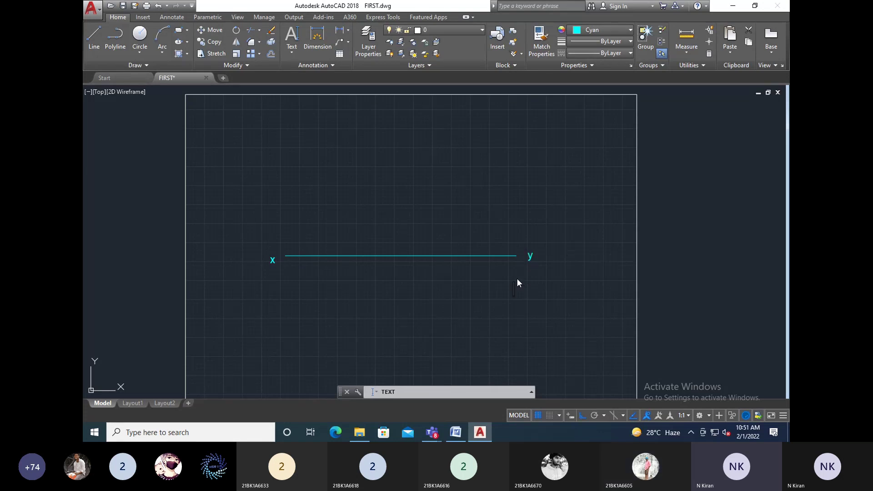
Review problem 10 in Word, return to AutoCAD and end the text command.
{"action": "left_click", "coordinate": [459, 434]}
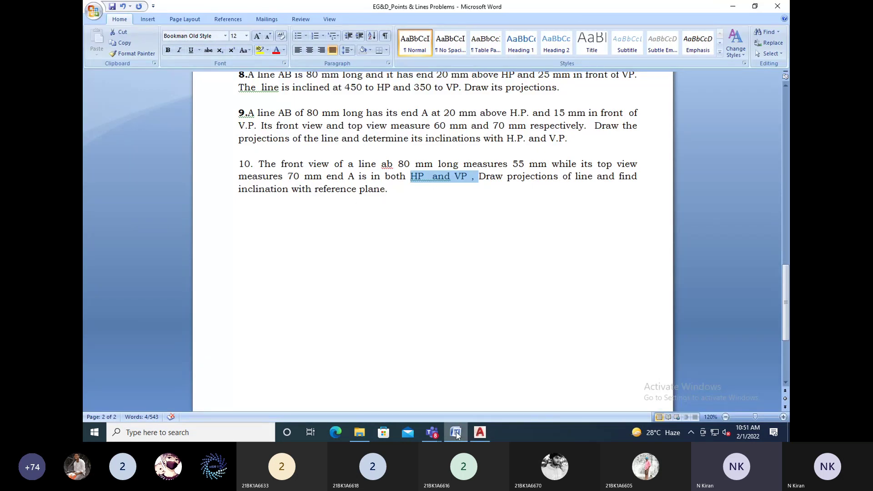
{"action": "left_click", "coordinate": [481, 434]}
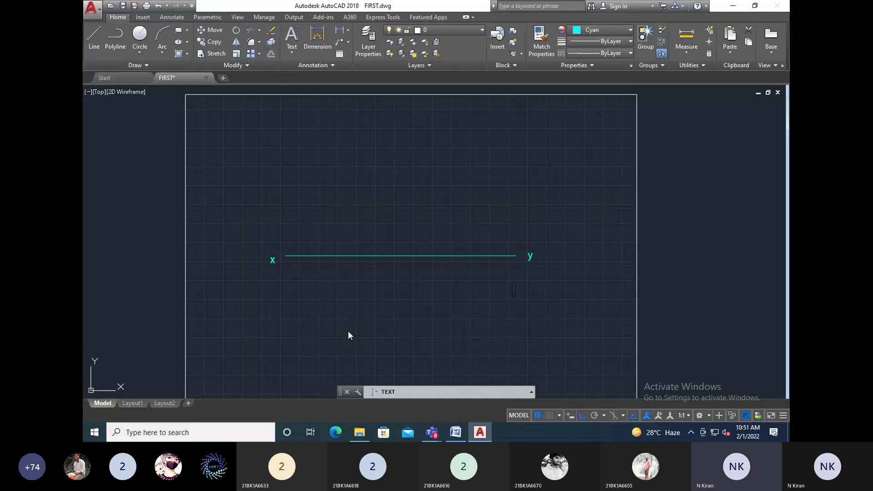
{"action": "type", "text": "1"}
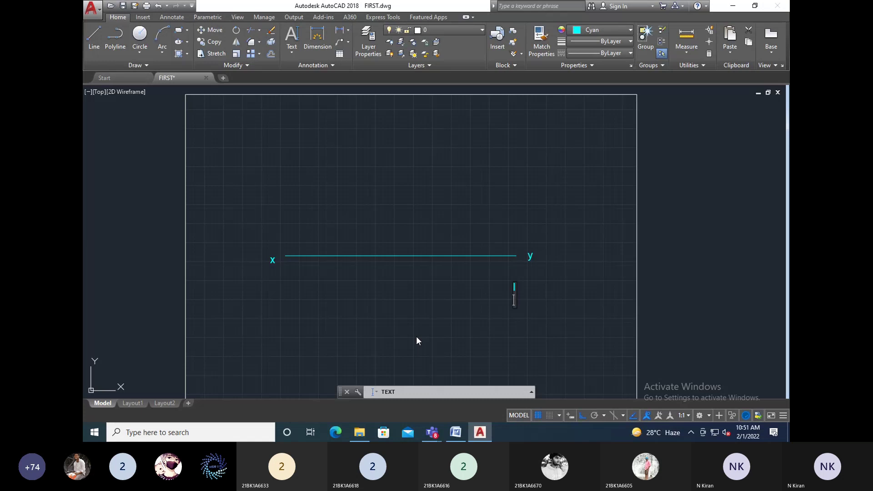
{"action": "key", "text": "Escape"}
Set the current object colour to ByLayer and place a point on the reference line near its x end.
{"action": "type", "text": "l"}
{"action": "key", "text": "Return"}
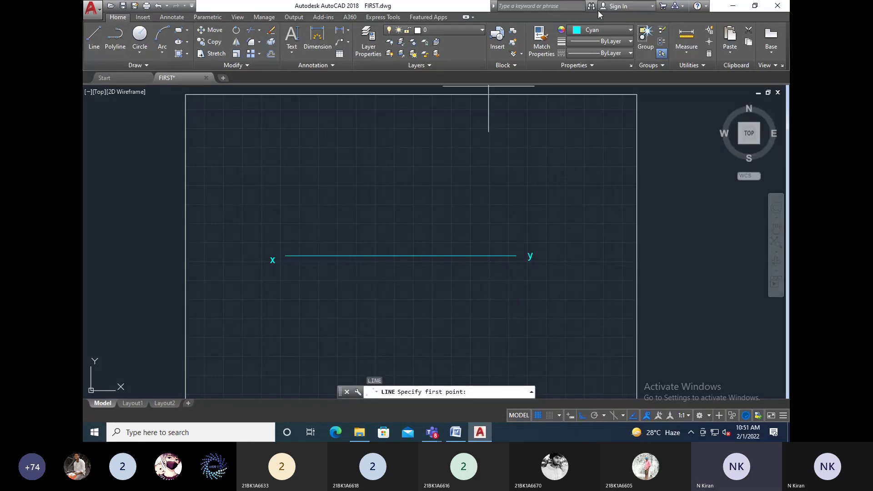
{"action": "left_click", "coordinate": [592, 31]}
{"action": "left_click", "coordinate": [591, 39]}
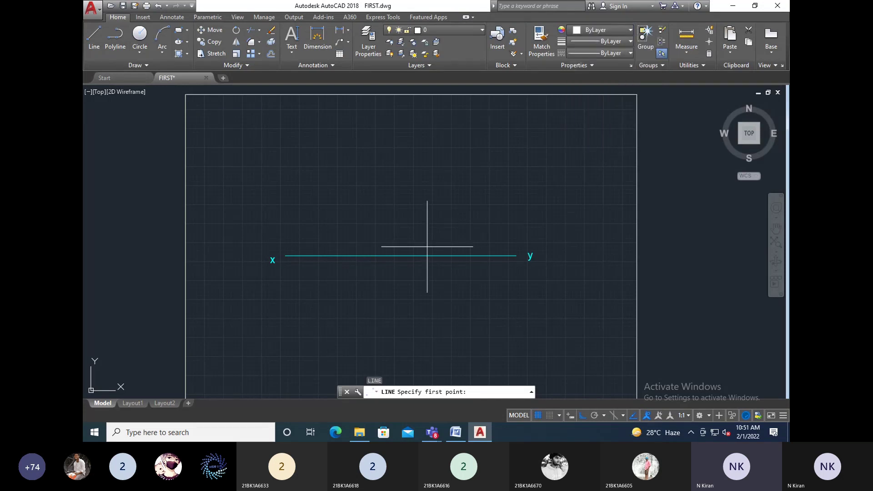
{"action": "left_click", "coordinate": [321, 255]}
{"action": "key", "text": "Escape"}
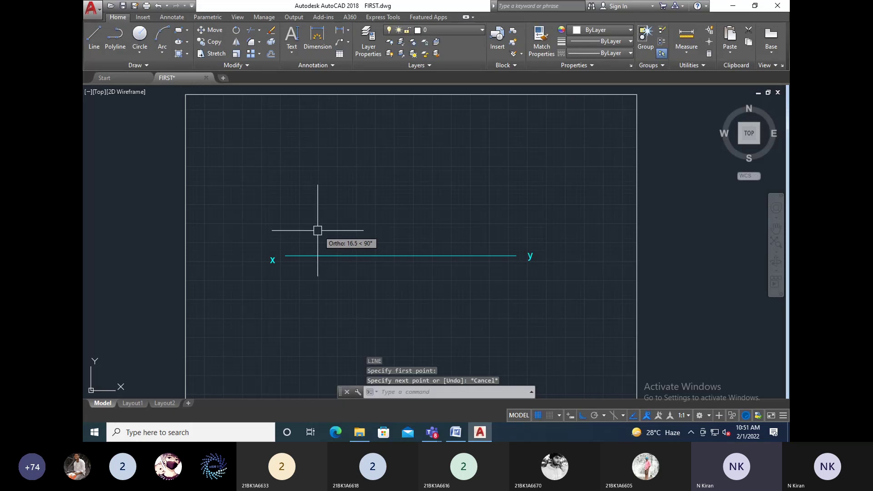
{"action": "type", "text": "po"}
{"action": "key", "text": "Return"}
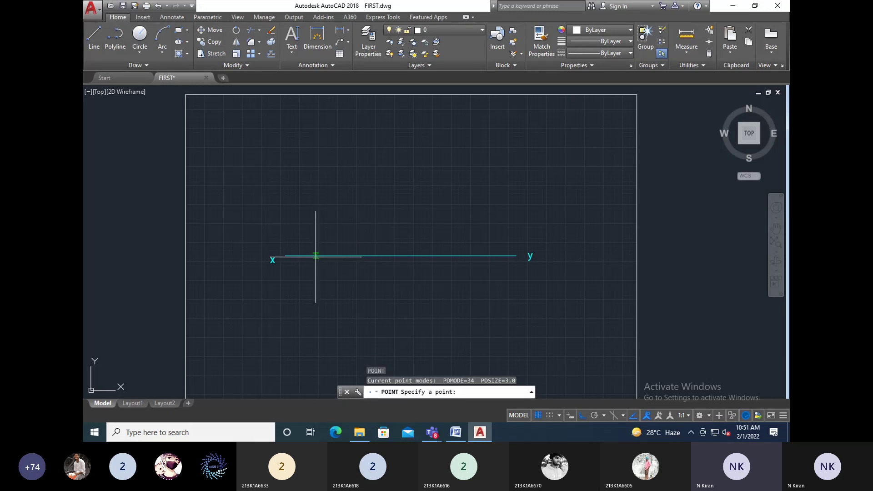
{"action": "left_click", "coordinate": [309, 255]}
{"action": "key", "text": "Escape"}
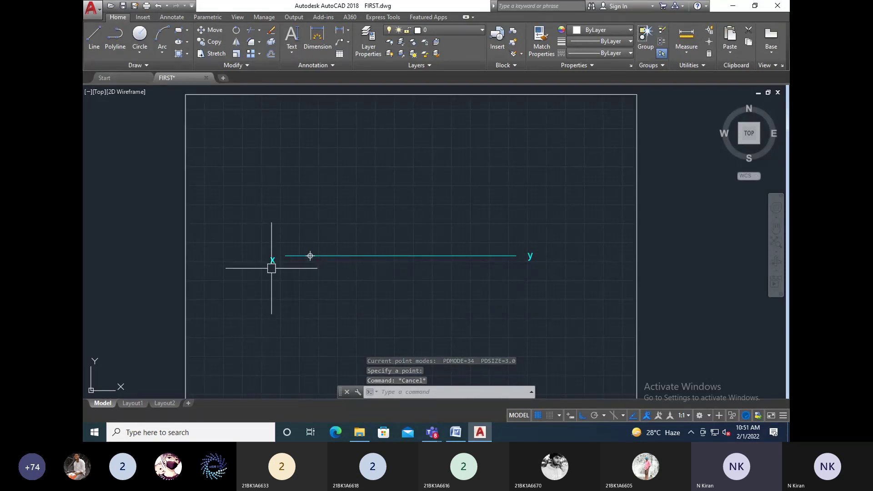
Copy the x label twice, placing one copy above and one below the reference line beside the point.
{"action": "type", "text": "co"}
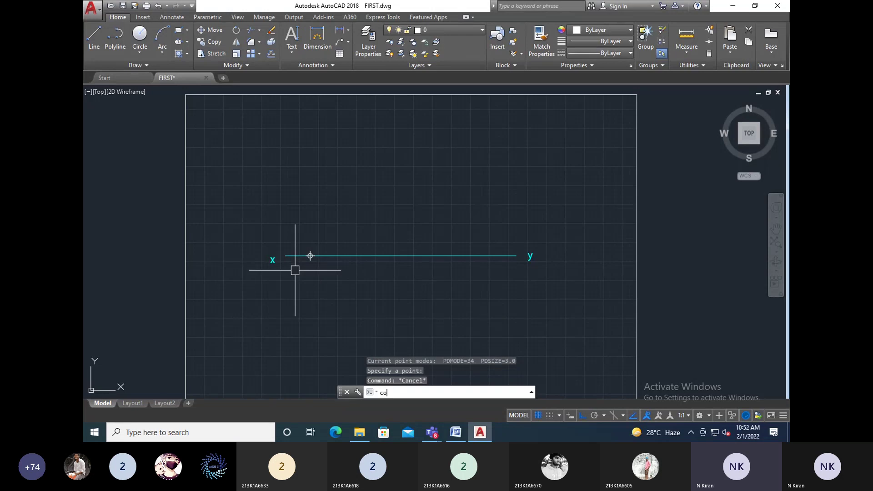
{"action": "key", "text": "Return"}
{"action": "left_click", "coordinate": [267, 262]}
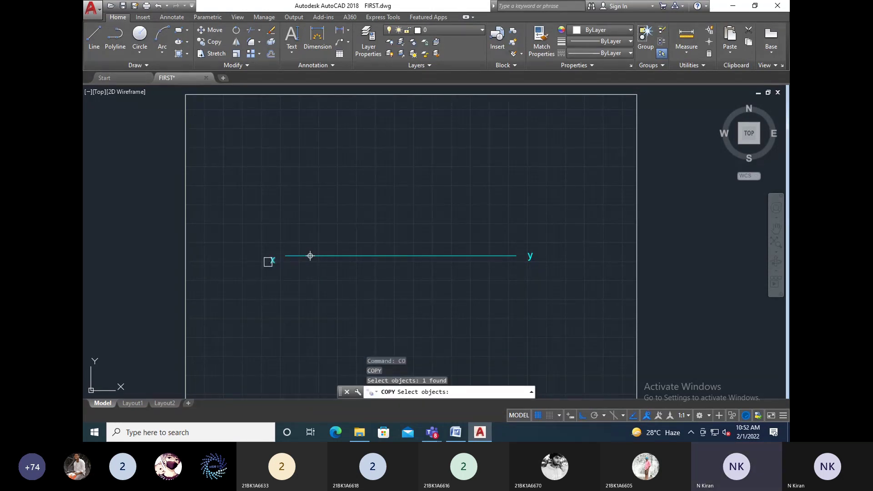
{"action": "key", "text": "Return"}
{"action": "left_click", "coordinate": [272, 261]}
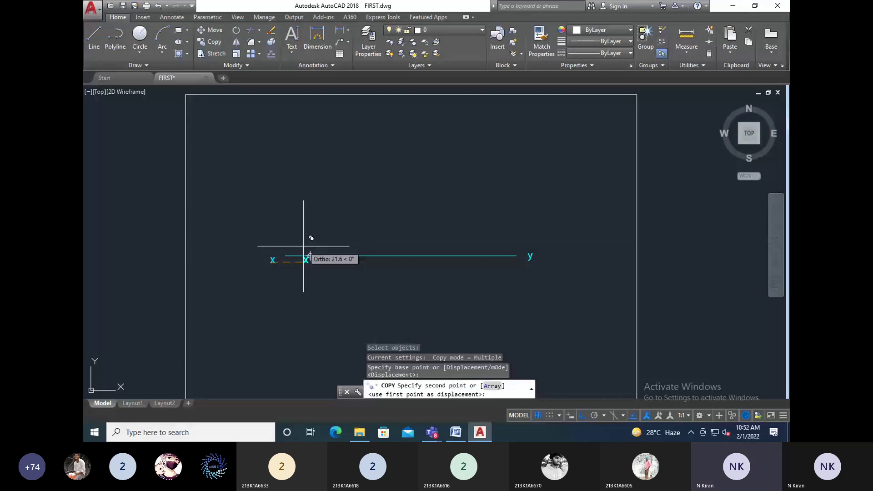
{"action": "key", "text": "F8"}
{"action": "left_click", "coordinate": [301, 242]}
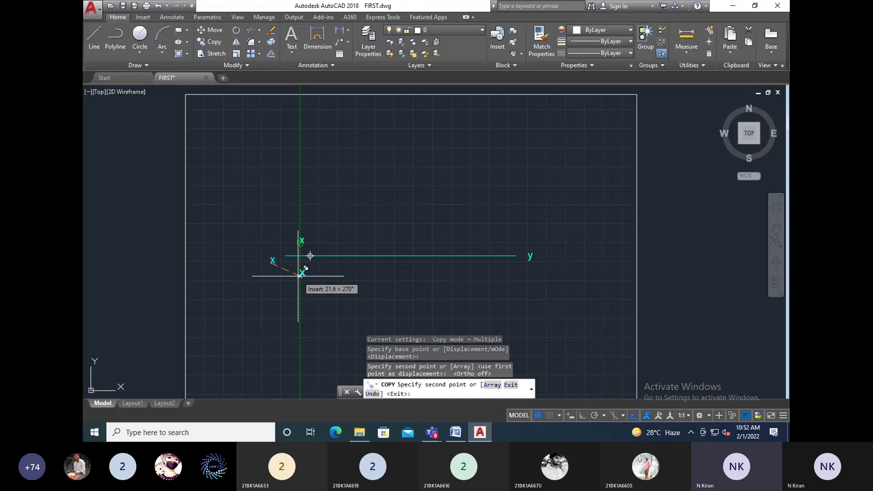
{"action": "left_click", "coordinate": [299, 275]}
{"action": "key", "text": "Escape"}
Change the copied label above the reference line to a' and the one below it to a.
{"action": "double_click", "coordinate": [302, 241]}
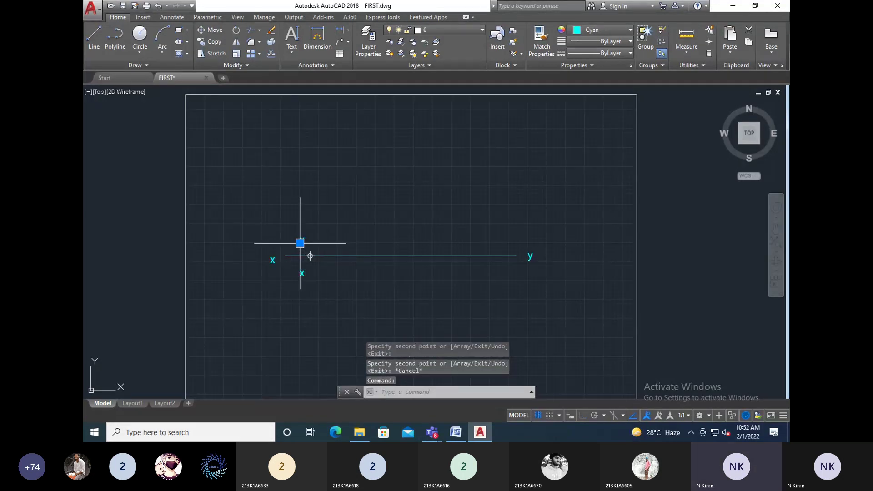
{"action": "type", "text": "a"}
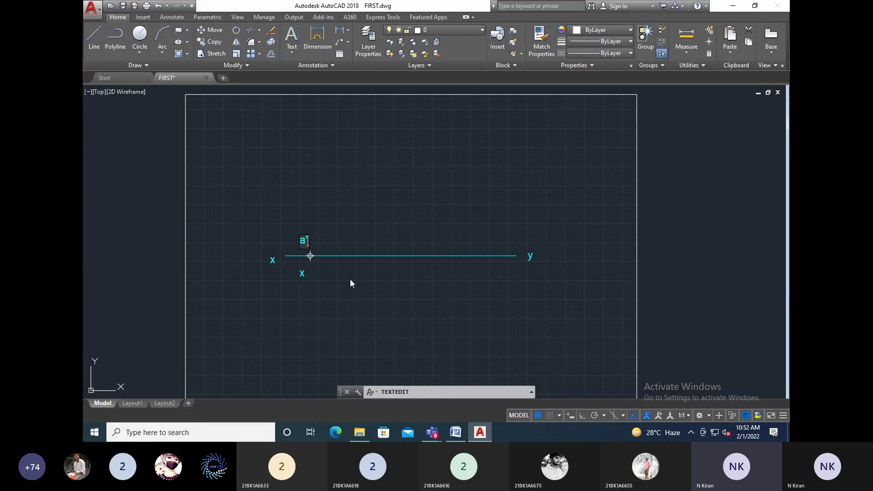
{"action": "type", "text": "'"}
{"action": "left_click", "coordinate": [350, 284]}
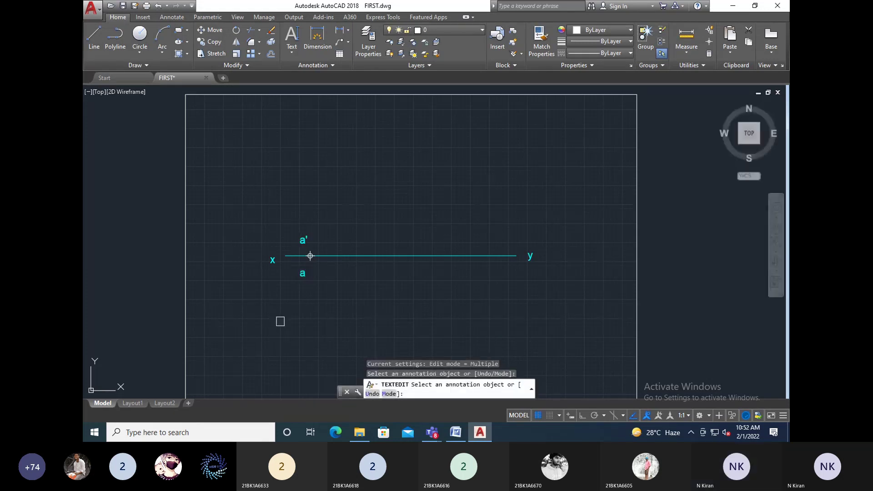
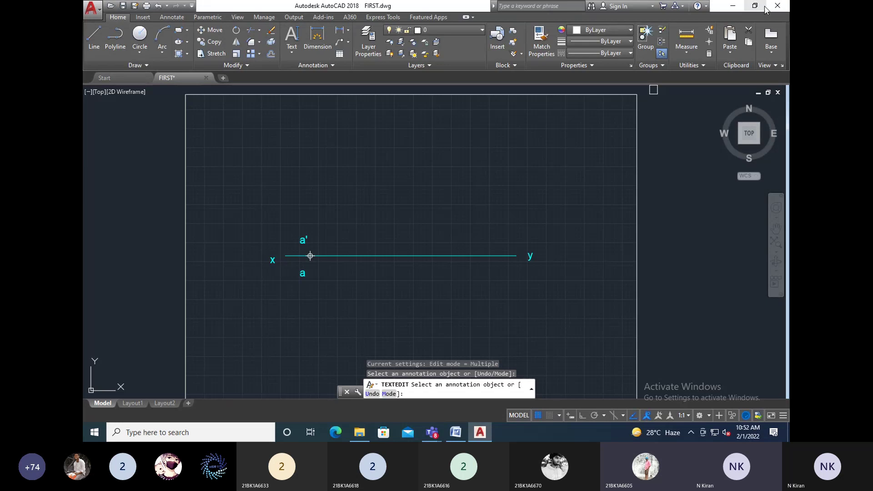
Restore down the AutoCAD and Word windows and arrange them side by side at nearly full screen height.
{"action": "left_click", "coordinate": [755, 5]}
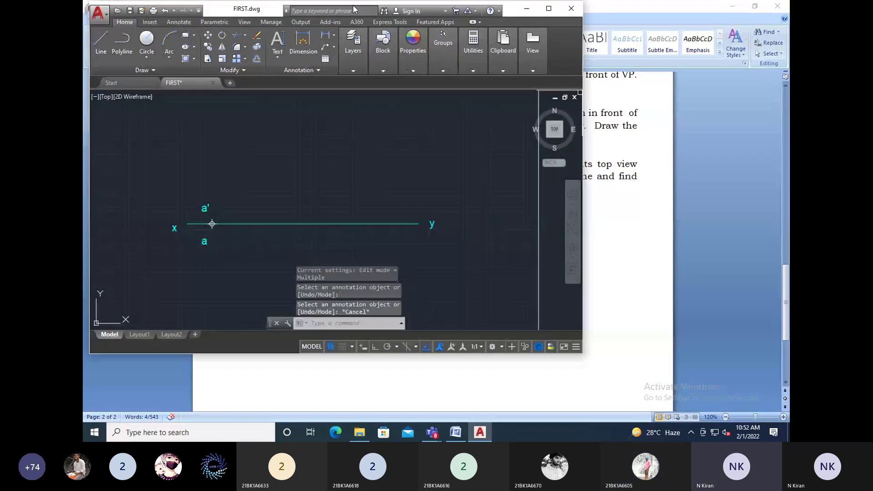
{"action": "left_click_drag", "start_coordinate": [355, 9], "coordinate": [572, 92]}
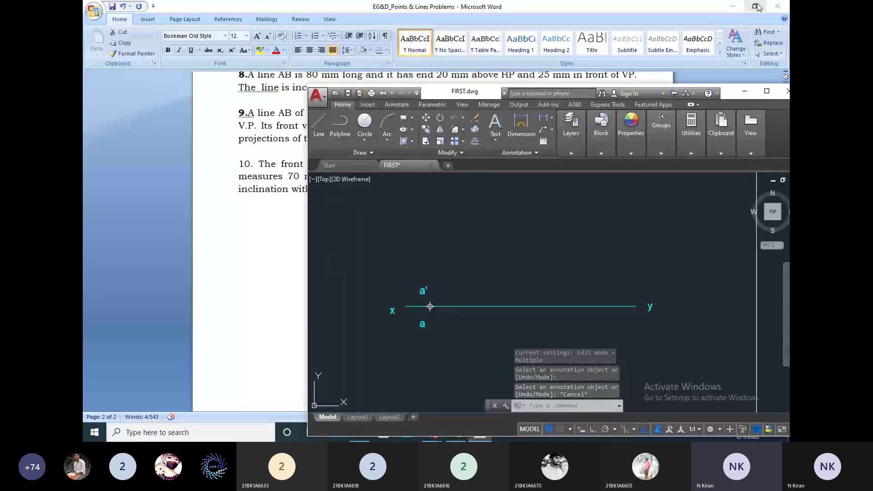
{"action": "left_click", "coordinate": [756, 6]}
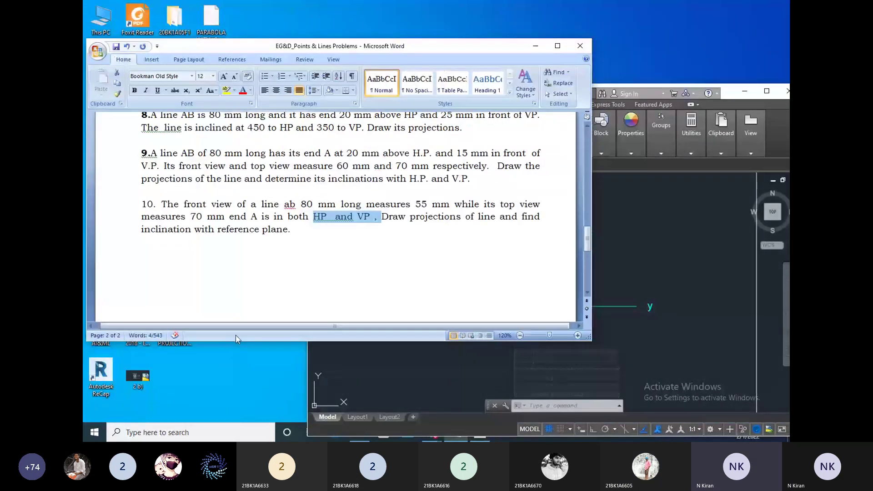
{"action": "left_click_drag", "start_coordinate": [237, 341], "coordinate": [237, 424]}
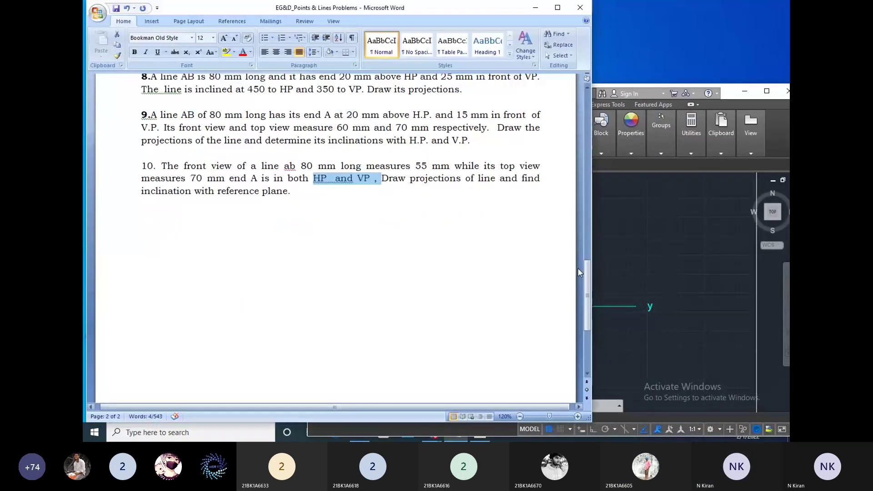
{"action": "left_click_drag", "start_coordinate": [591, 219], "coordinate": [317, 225]}
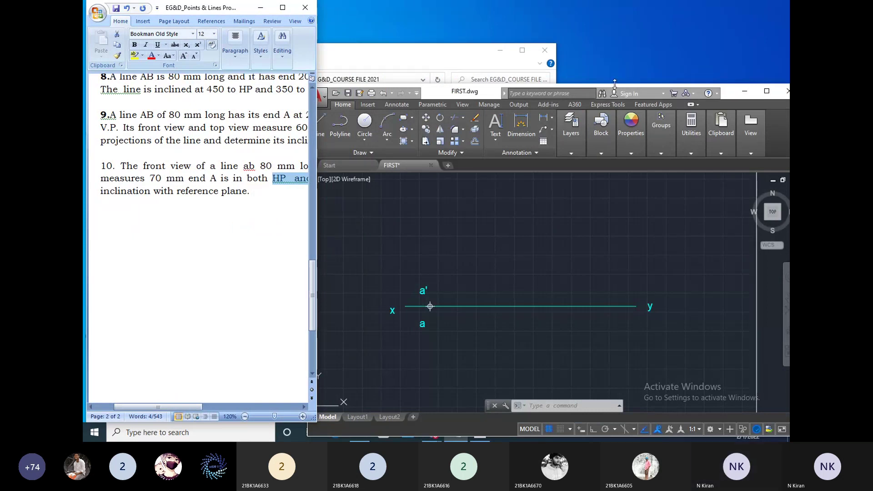
{"action": "left_click", "coordinate": [734, 93]}
{"action": "left_click_drag", "start_coordinate": [727, 95], "coordinate": [731, 26]}
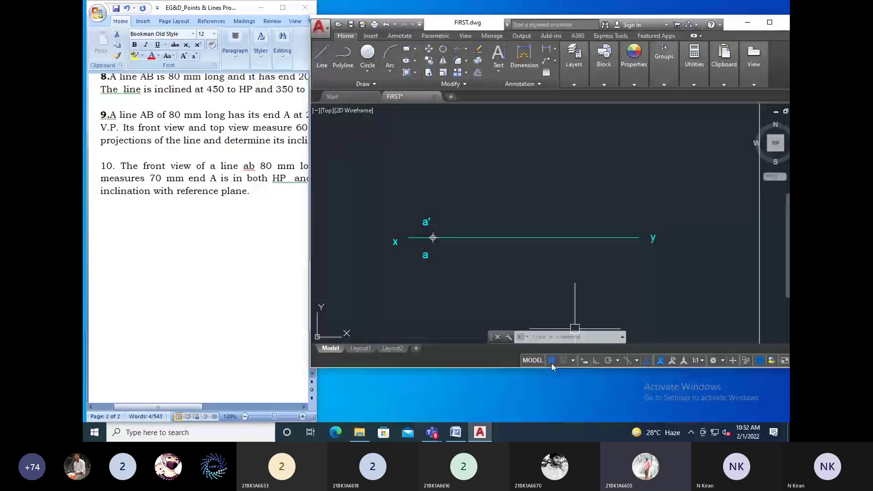
{"action": "double_click", "coordinate": [525, 366]}
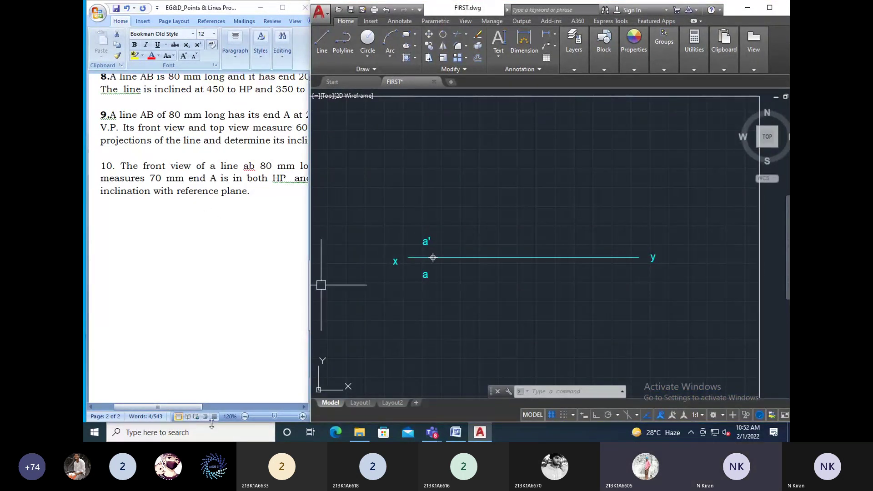
Zoom the Word document out to 100% and read across the full statement of problem 10.
{"action": "left_click_drag", "start_coordinate": [185, 405], "coordinate": [215, 403]}
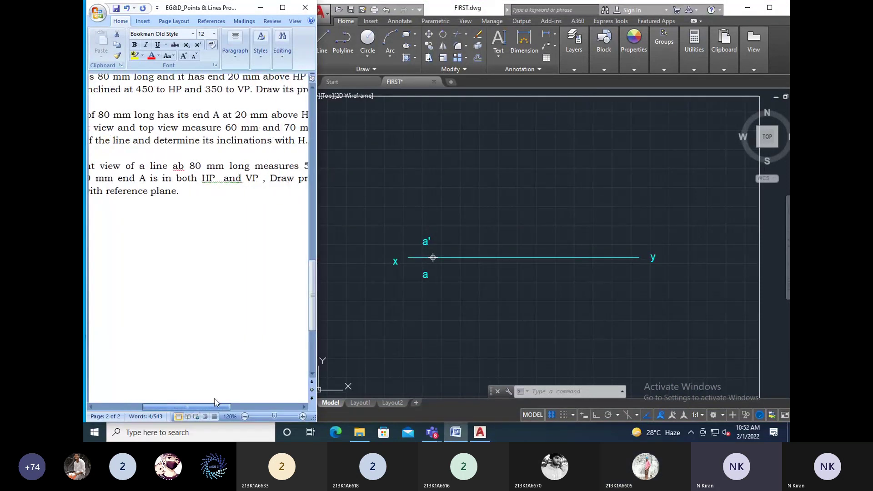
{"action": "left_click", "coordinate": [245, 417]}
{"action": "left_click", "coordinate": [245, 416]}
{"action": "mouse_move", "coordinate": [198, 410]}
{"action": "left_mouse_down"}
{"action": "mouse_move", "coordinate": [286, 414]}
{"action": "mouse_move", "coordinate": [208, 413]}
{"action": "left_mouse_up"}
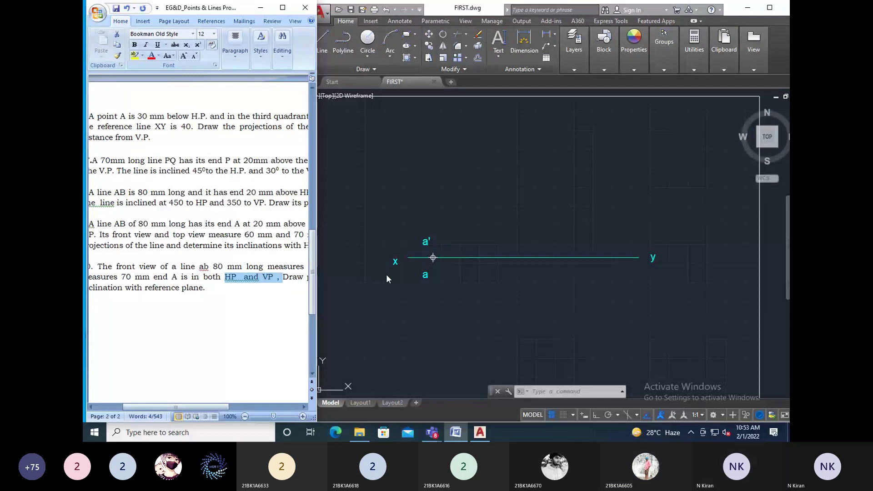
{"action": "left_click_drag", "start_coordinate": [184, 408], "coordinate": [471, 190]}
{"action": "left_click", "coordinate": [472, 190]}
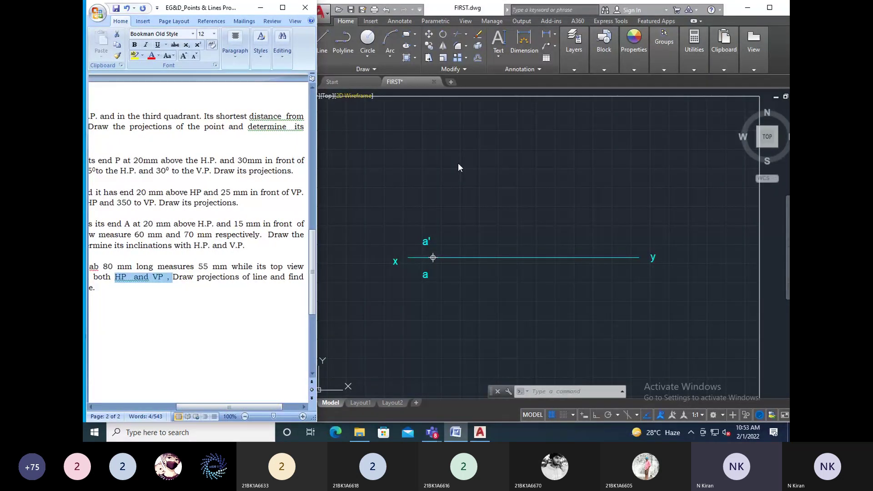
Narrow the Word window slightly to clear the AutoCAD window, and widen AutoCAD's command line.
{"action": "mouse_move", "coordinate": [317, 257]}
{"action": "left_mouse_down"}
{"action": "mouse_move", "coordinate": [300, 256]}
{"action": "mouse_move", "coordinate": [310, 256]}
{"action": "left_mouse_up"}
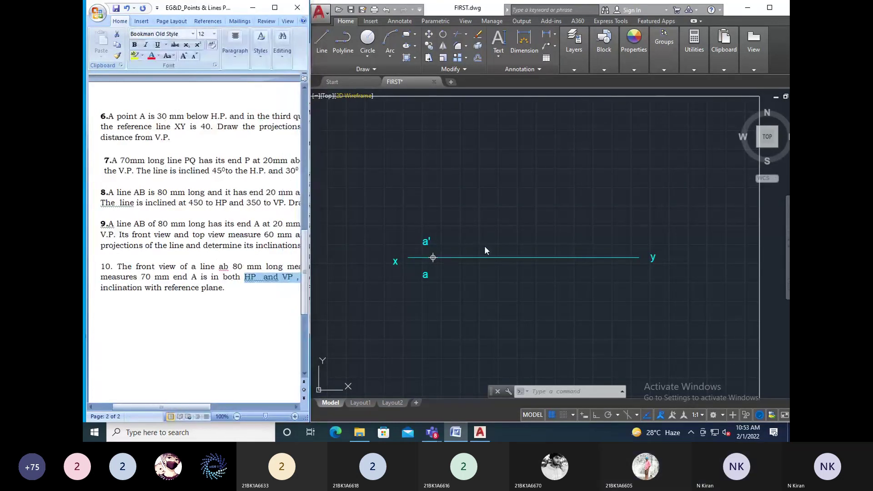
{"action": "left_click", "coordinate": [517, 294]}
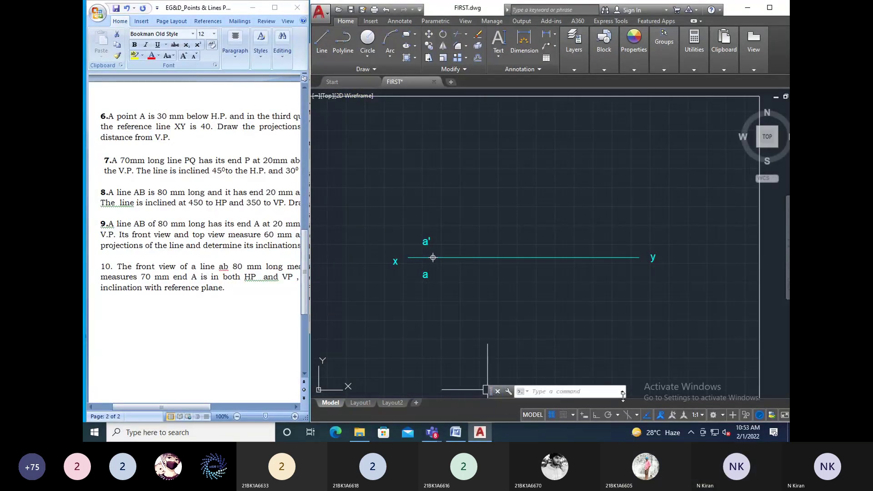
{"action": "left_click_drag", "start_coordinate": [626, 393], "coordinate": [697, 383]}
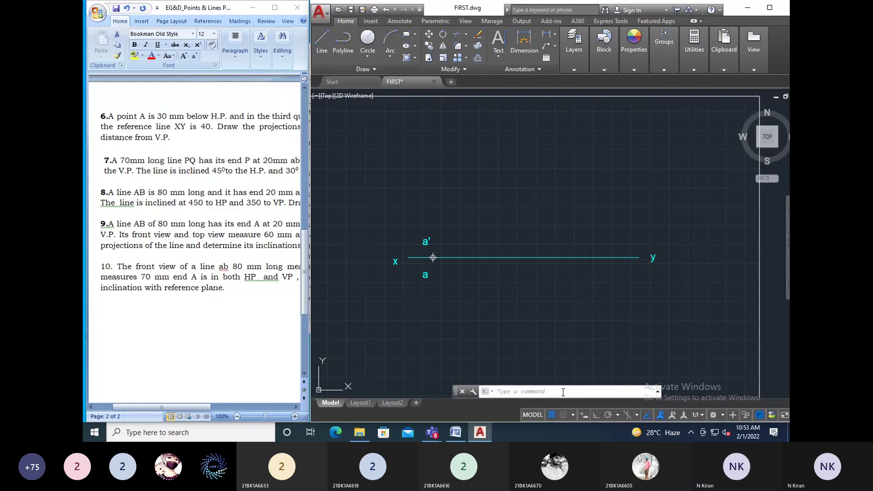
Draw a 55 mm horizontal line from the point along the reference line towards y with Ortho on.
{"action": "type", "text": "l"}
{"action": "key", "text": "Return"}
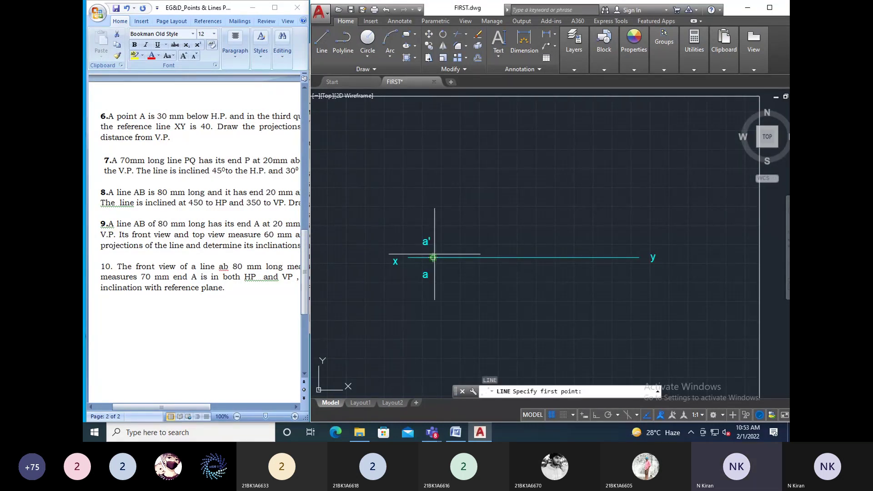
{"action": "left_click", "coordinate": [433, 257]}
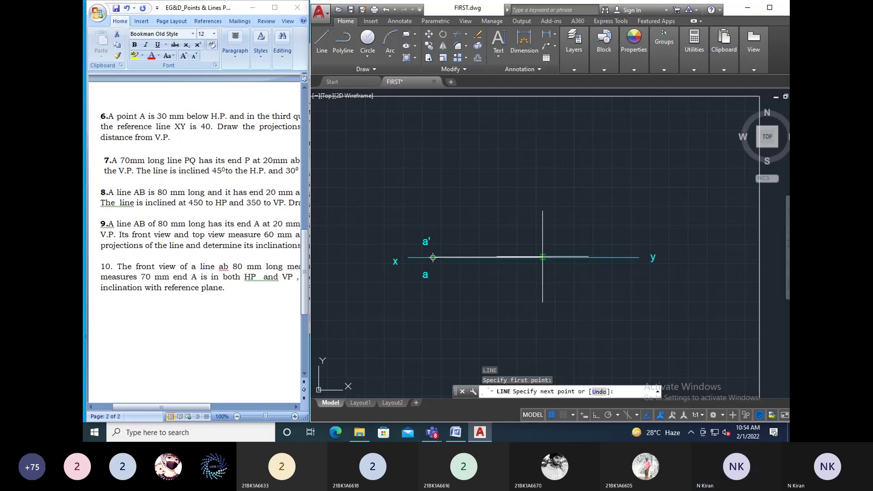
{"action": "key", "text": "F8"}
{"action": "left_click_drag", "start_coordinate": [170, 407], "coordinate": [224, 405]}
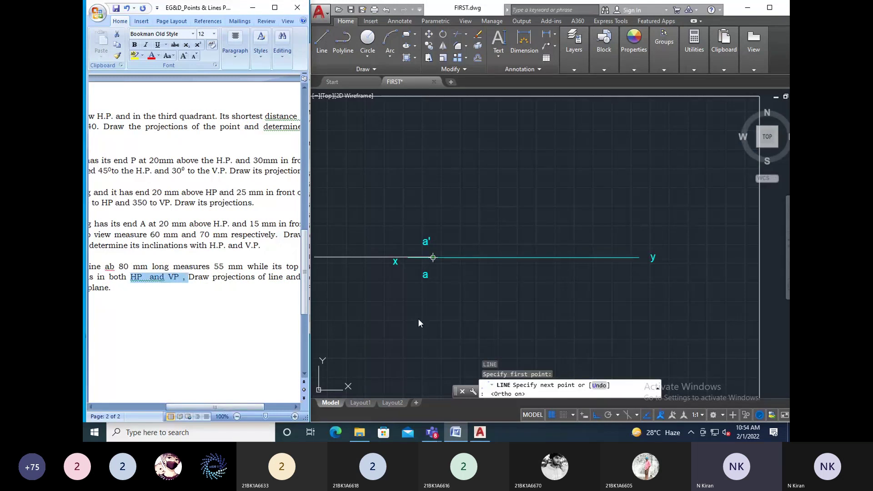
{"action": "left_click", "coordinate": [492, 304]}
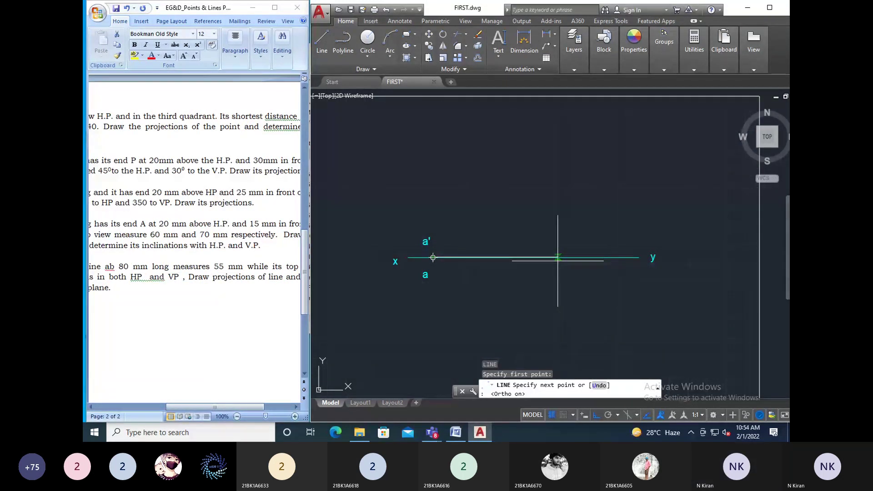
{"action": "type", "text": "55"}
{"action": "key", "text": "Return"}
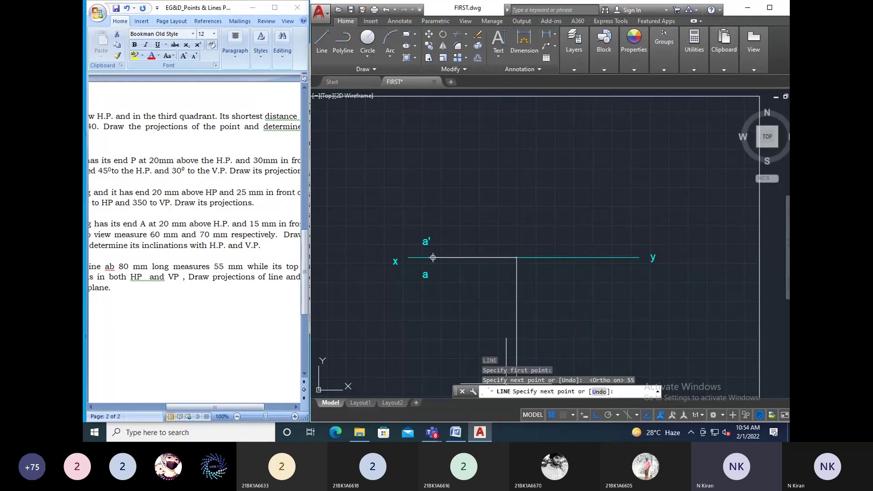
Extend a vertical projector from the 55 mm line's end down to near the lower sheet border and end the line command.
{"action": "mouse_move", "coordinate": [516, 346]}
{"action": "middle_mouse_down"}
{"action": "mouse_move", "coordinate": [519, 210]}
{"action": "mouse_move", "coordinate": [513, 266]}
{"action": "middle_mouse_up"}
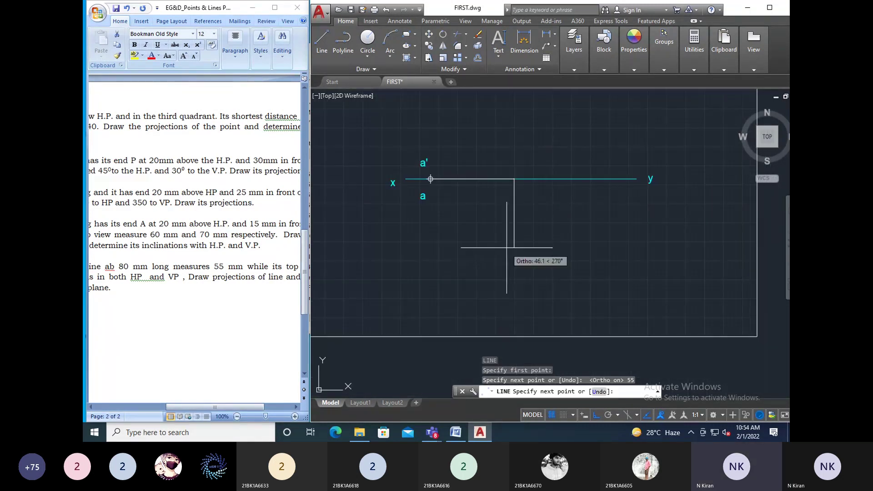
{"action": "left_click", "coordinate": [510, 314]}
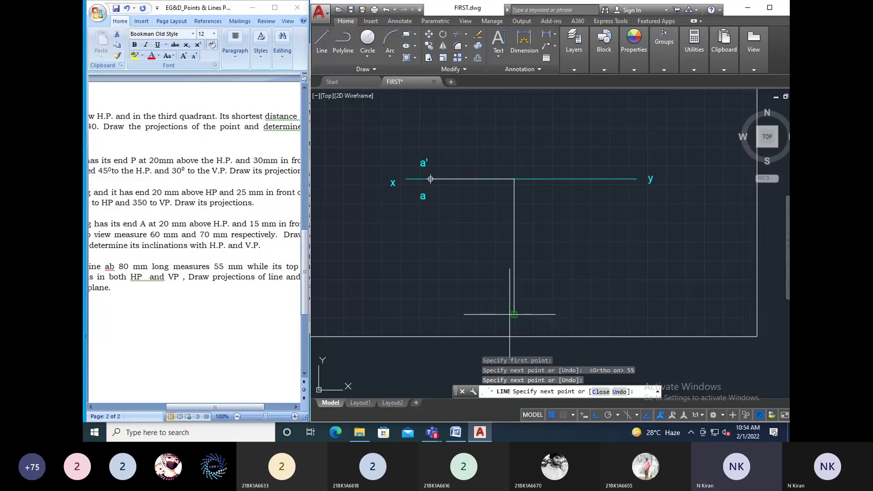
{"action": "key", "text": "Escape"}
{"action": "key", "text": "Escape"}
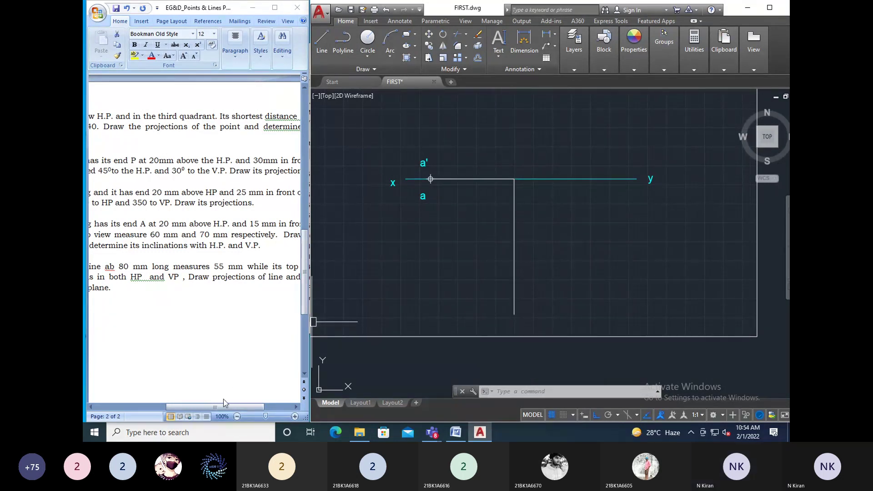
{"action": "left_click_drag", "start_coordinate": [225, 409], "coordinate": [213, 411]}
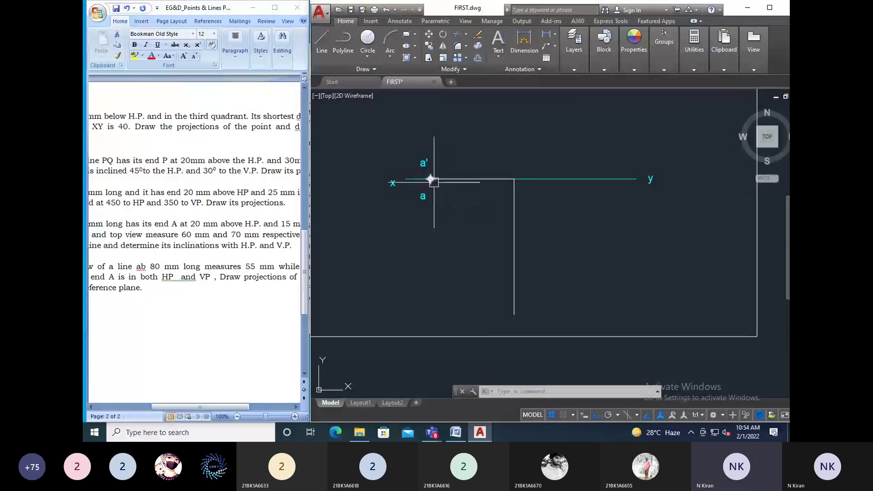
Draw a circle of radius 80 mm centred on the point at end A on the reference line.
{"action": "type", "text": "c"}
{"action": "key", "text": "Return"}
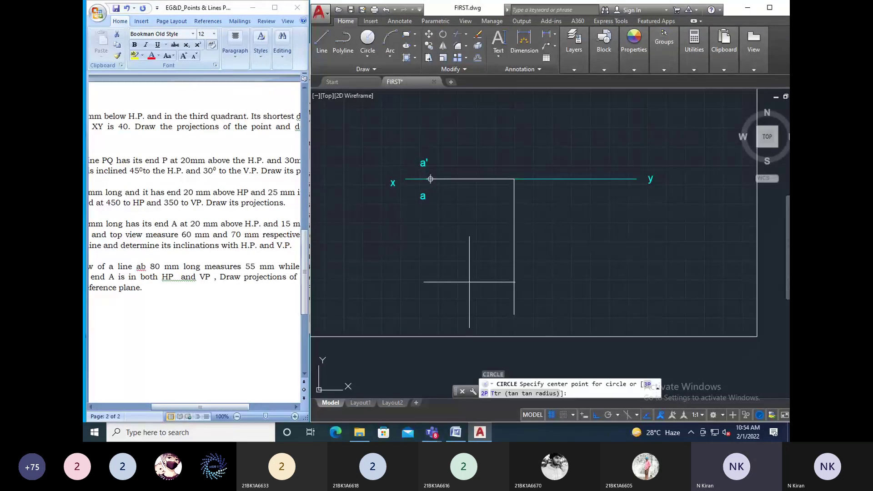
{"action": "left_click", "coordinate": [431, 178]}
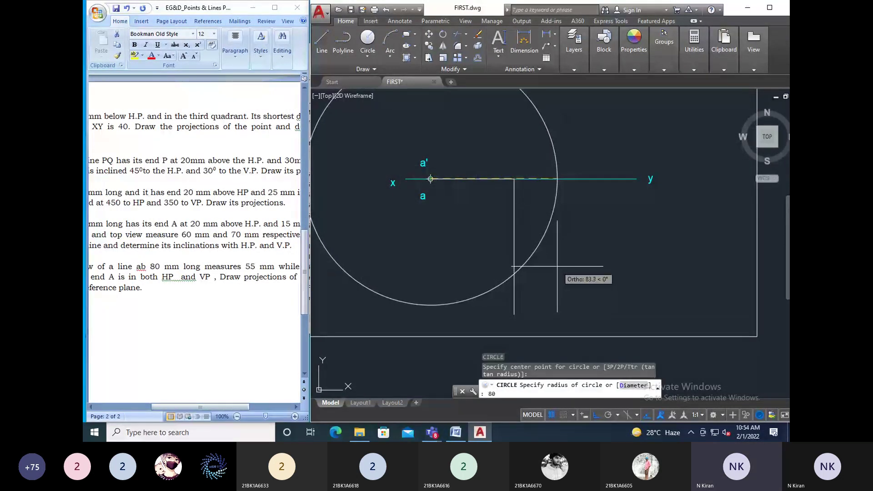
{"action": "type", "text": "80"}
{"action": "key", "text": "Return"}
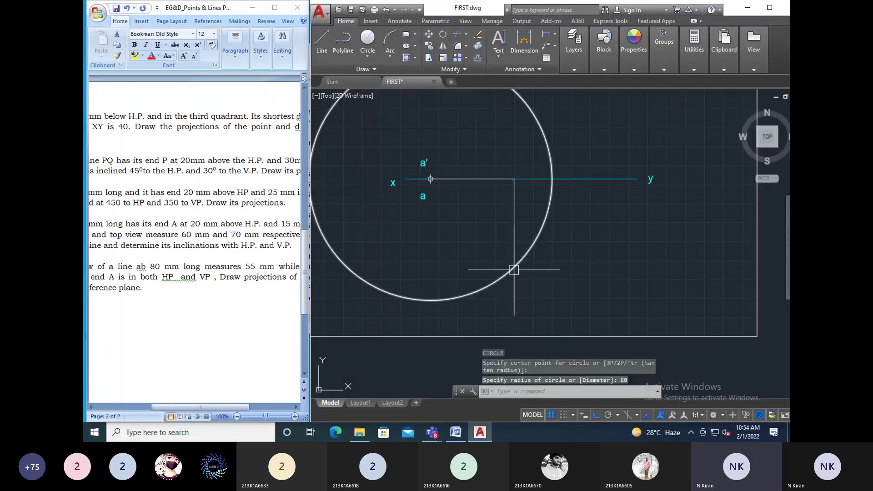
Draw an inclined line from end A to where the circle crosses the vertical projector below the reference line, with Ortho off.
{"action": "type", "text": "l"}
{"action": "key", "text": "Return"}
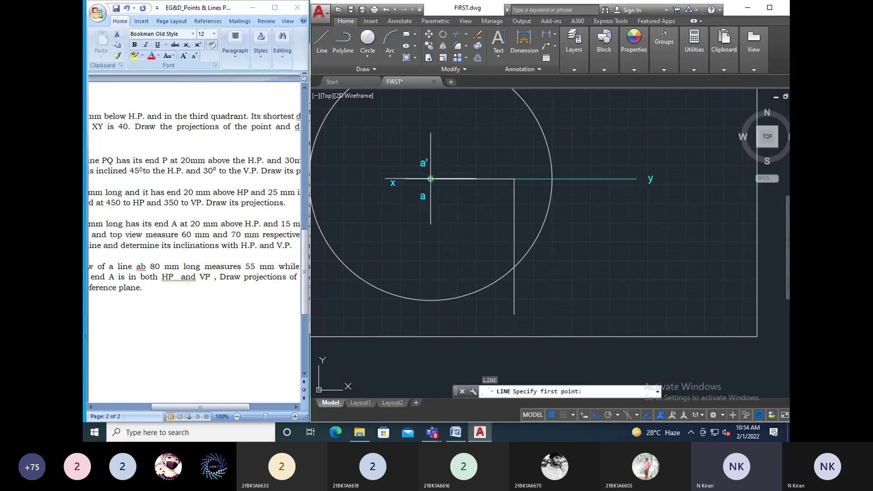
{"action": "left_click", "coordinate": [431, 179]}
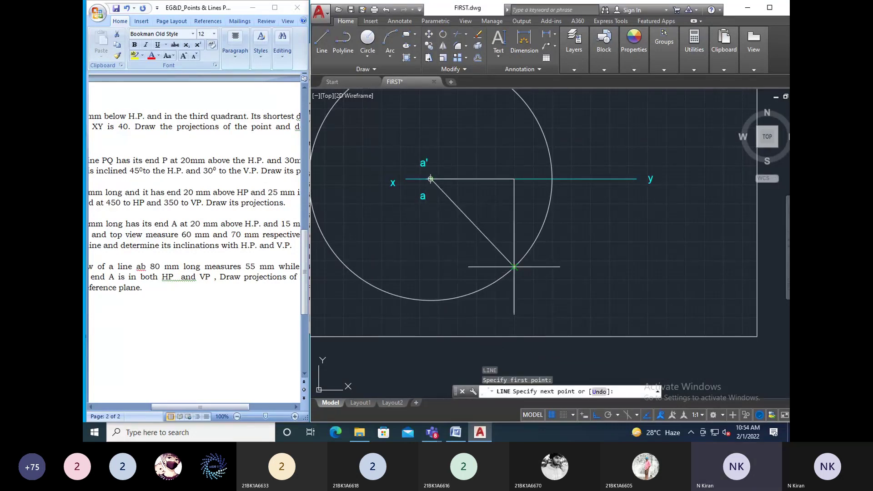
{"action": "key", "text": "F8"}
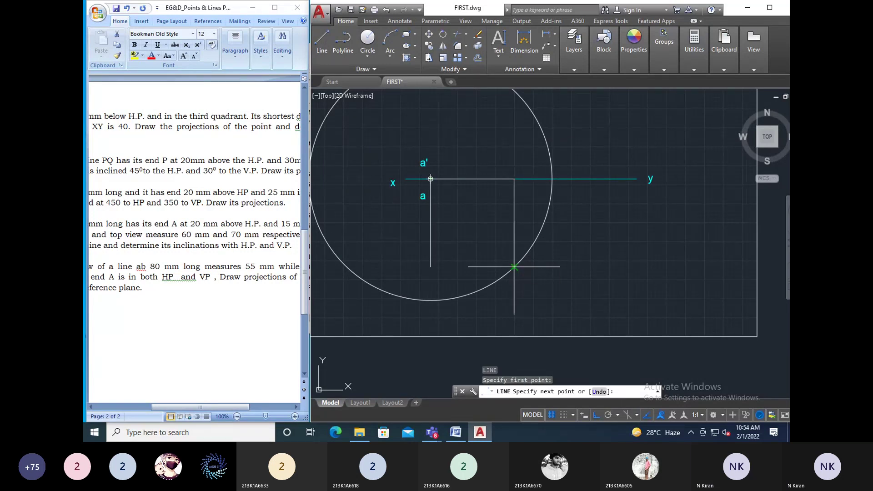
{"action": "left_click", "coordinate": [514, 267]}
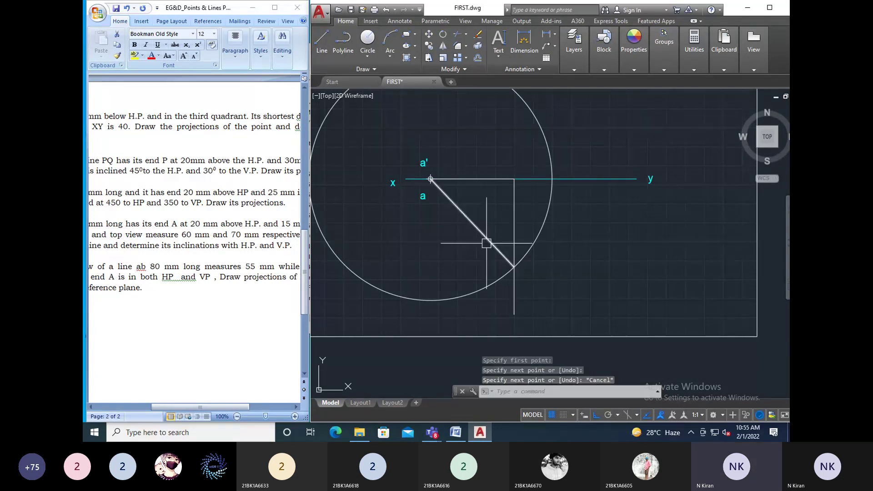
{"action": "key", "text": "Escape"}
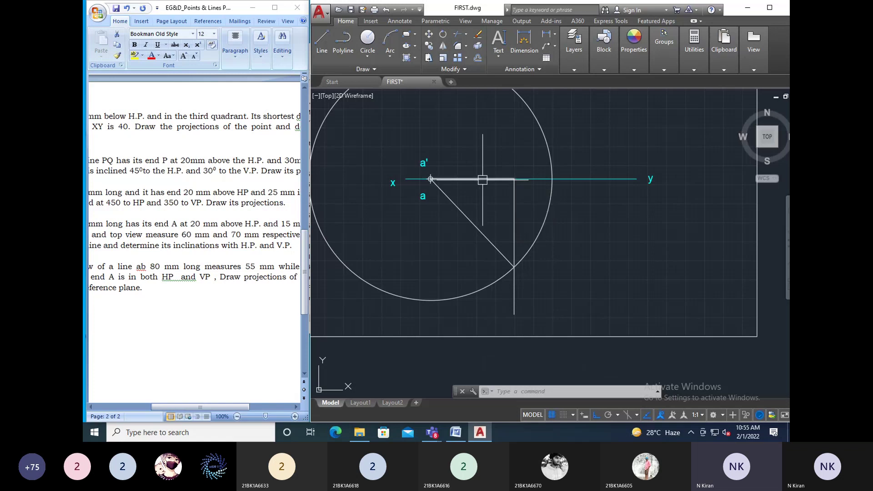
{"action": "middle_click_drag", "start_coordinate": [546, 217], "coordinate": [537, 270]}
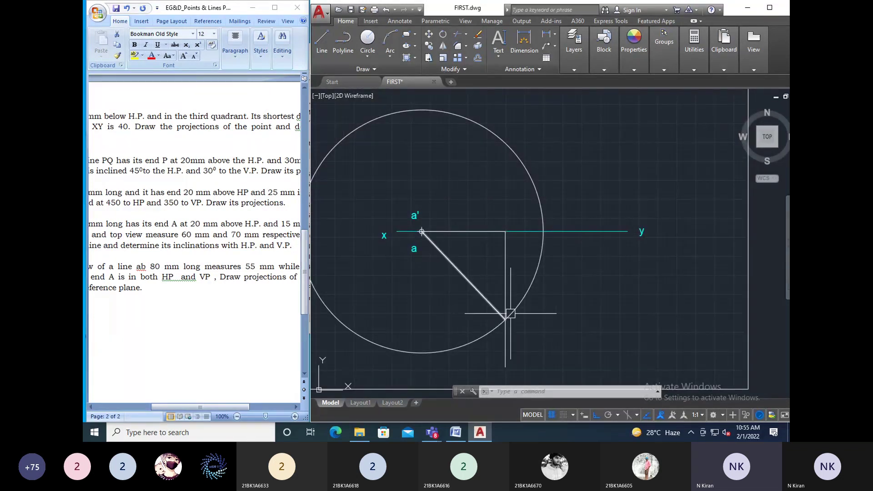
{"action": "left_click", "coordinate": [519, 151]}
{"action": "type", "text": "l"}
{"action": "key", "text": "Return"}
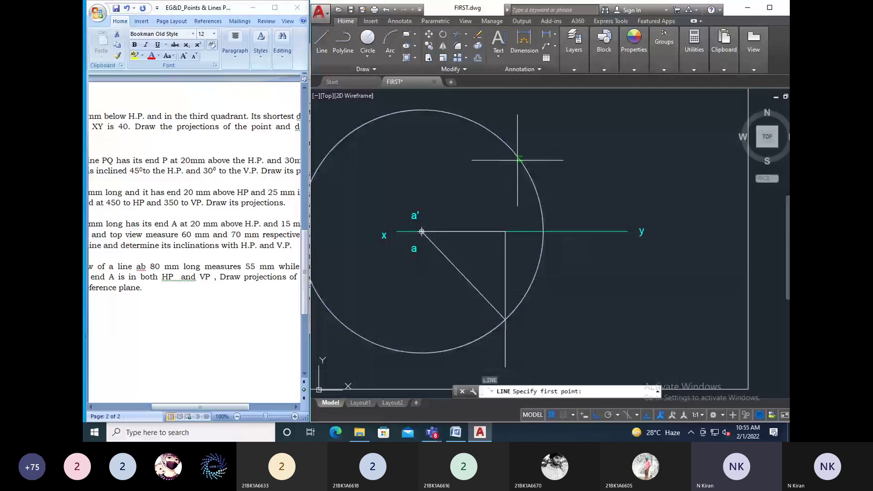
{"action": "left_click", "coordinate": [530, 182]}
{"action": "key", "text": "Escape"}
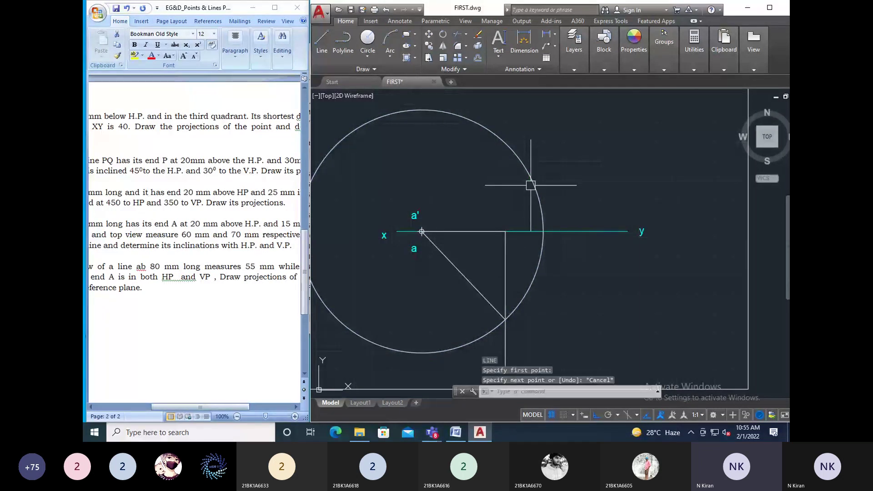
Erase the 80 mm radius construction circle.
{"action": "left_click", "coordinate": [528, 175]}
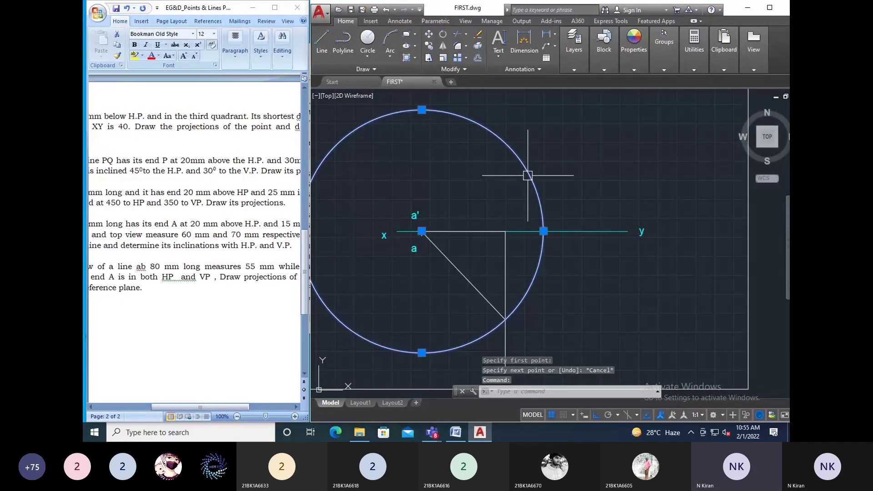
{"action": "key", "text": "Delete"}
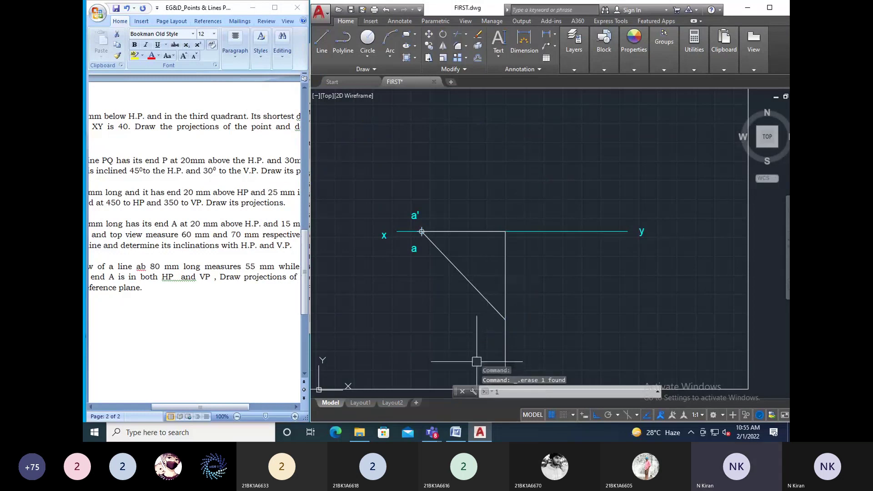
{"action": "type", "text": "l"}
{"action": "key", "text": "Escape"}
Offset the xy reference line through the lower end of the inclined line using the Through option.
{"action": "type", "text": "o"}
{"action": "key", "text": "Return"}
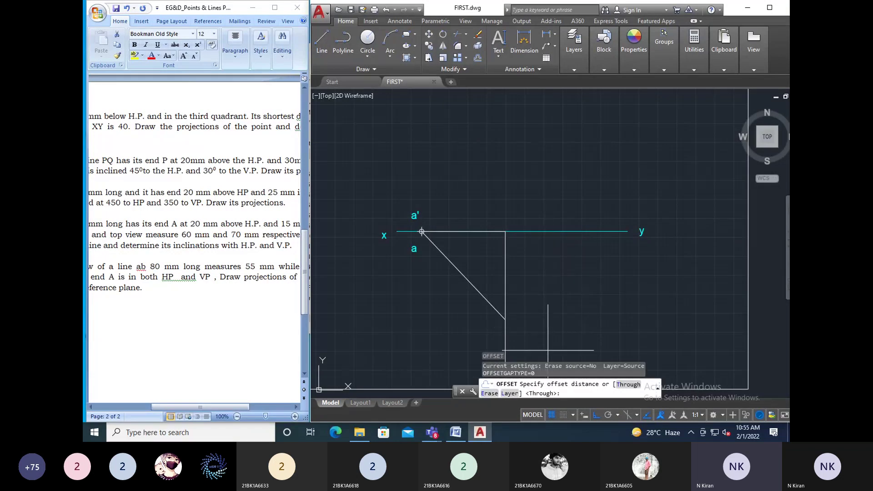
{"action": "type", "text": "t"}
{"action": "key", "text": "Return"}
{"action": "left_click", "coordinate": [555, 232]}
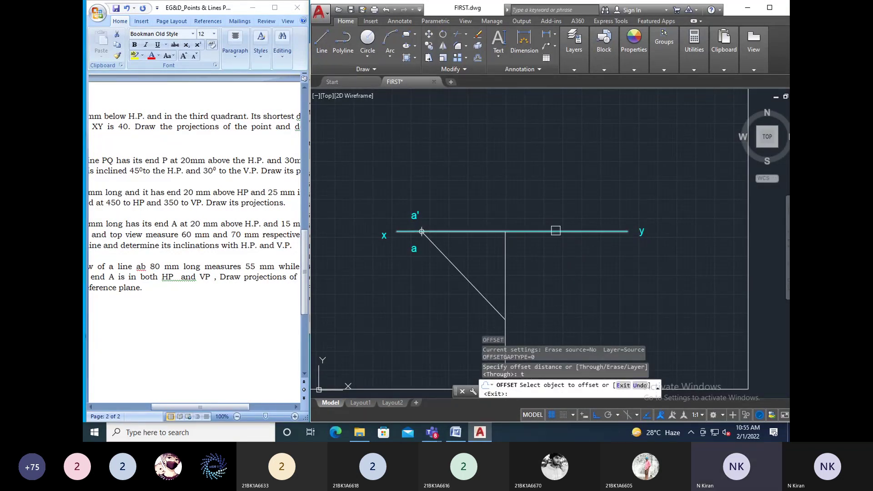
{"action": "left_click", "coordinate": [506, 319]}
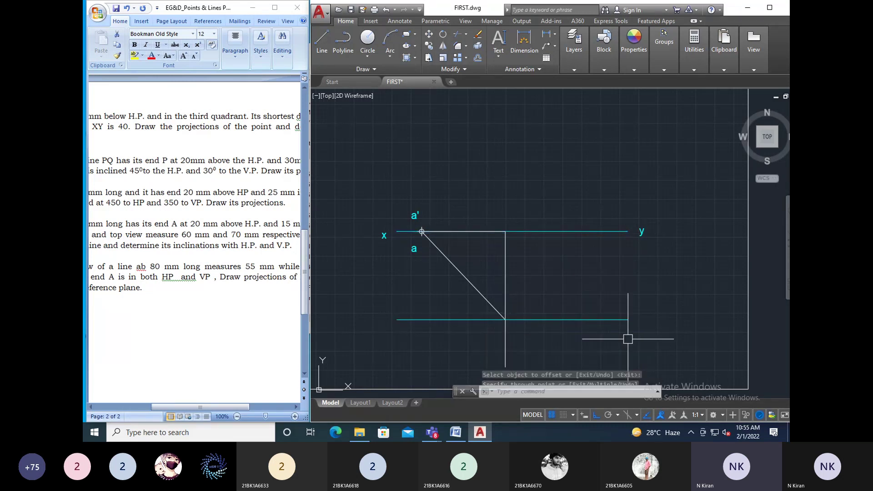
{"action": "key", "text": "Escape"}
{"action": "key", "text": "Escape"}
{"action": "key", "text": "Escape"}
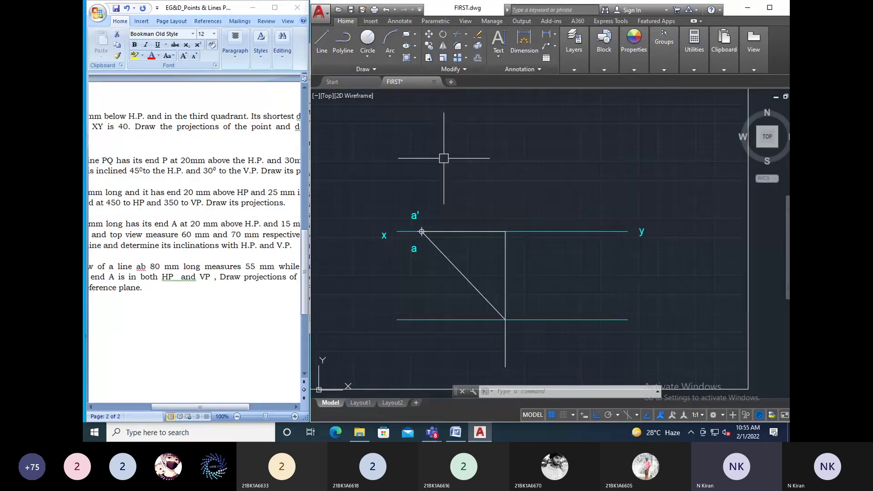
Copy the label a beside the projector, once just below the reference line and once just below the offset line.
{"action": "type", "text": "t"}
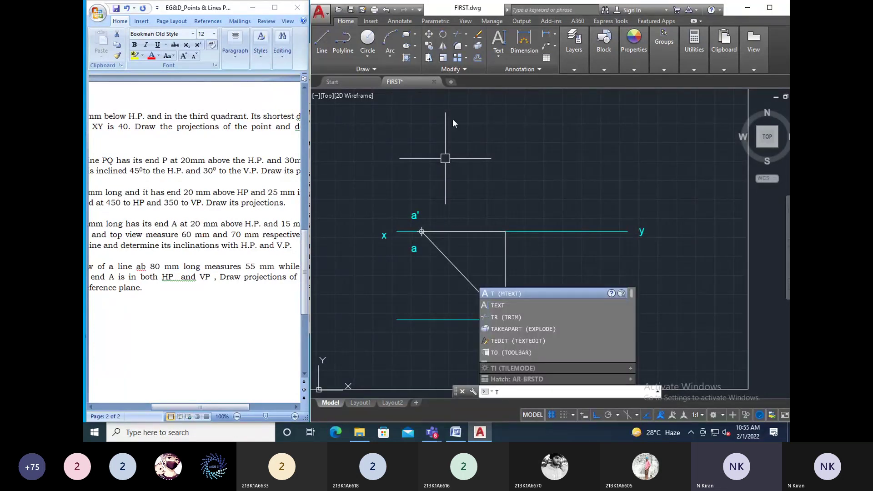
{"action": "key", "text": "BackSpace"}
{"action": "type", "text": "co"}
{"action": "key", "text": "Return"}
{"action": "left_click", "coordinate": [415, 251]}
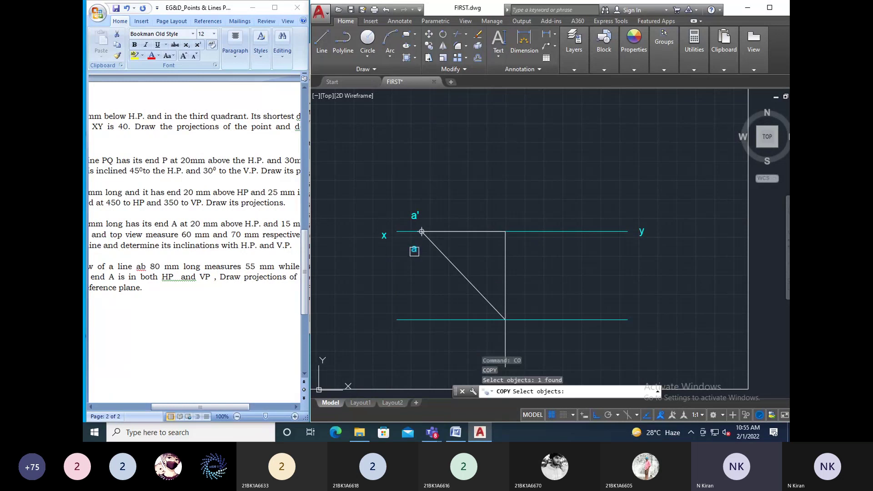
{"action": "key", "text": "Return"}
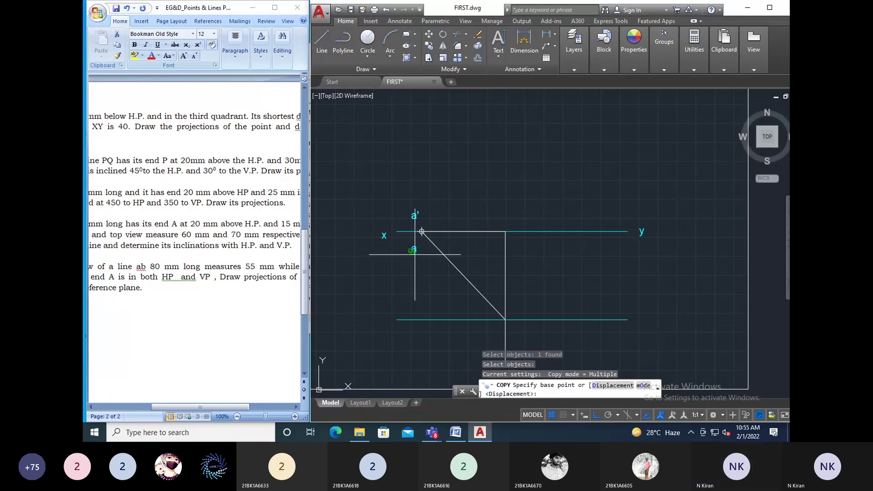
{"action": "left_click", "coordinate": [416, 251]}
{"action": "middle_click_drag", "start_coordinate": [519, 345], "coordinate": [510, 308]}
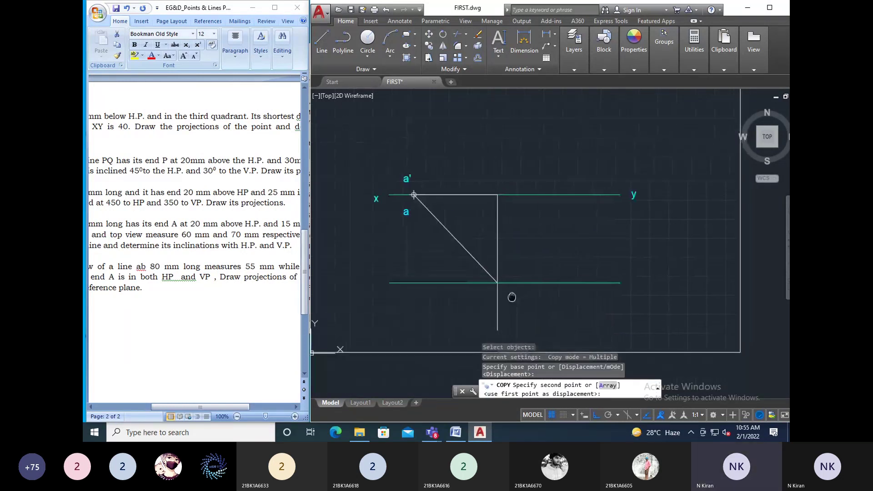
{"action": "left_click", "coordinate": [511, 309]}
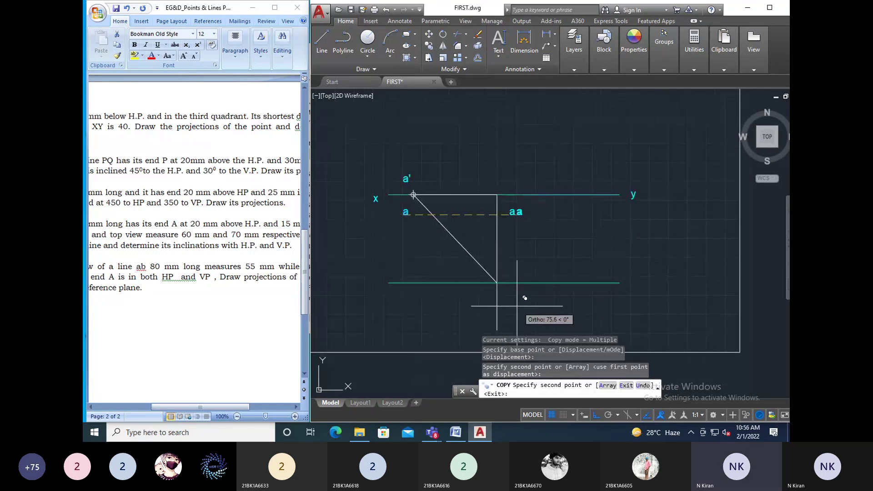
{"action": "key", "text": "F8"}
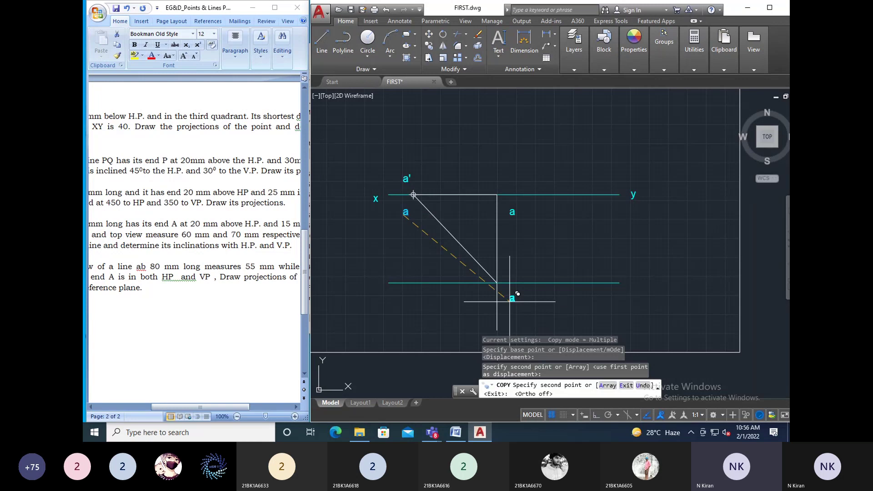
{"action": "left_click", "coordinate": [509, 301]}
{"action": "key", "text": "Escape"}
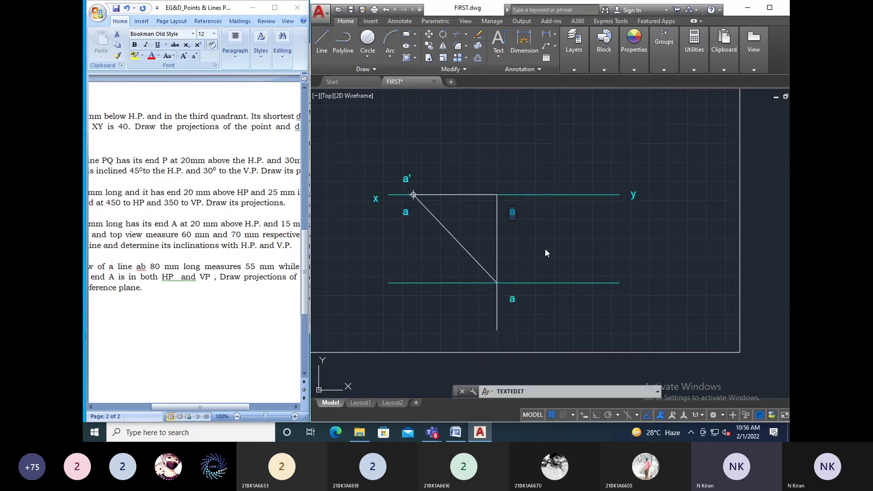
Change the copied label below the reference line to b1' and the one below the offset line to b1.
{"action": "type", "text": "b"}
{"action": "type", "text": "1'"}
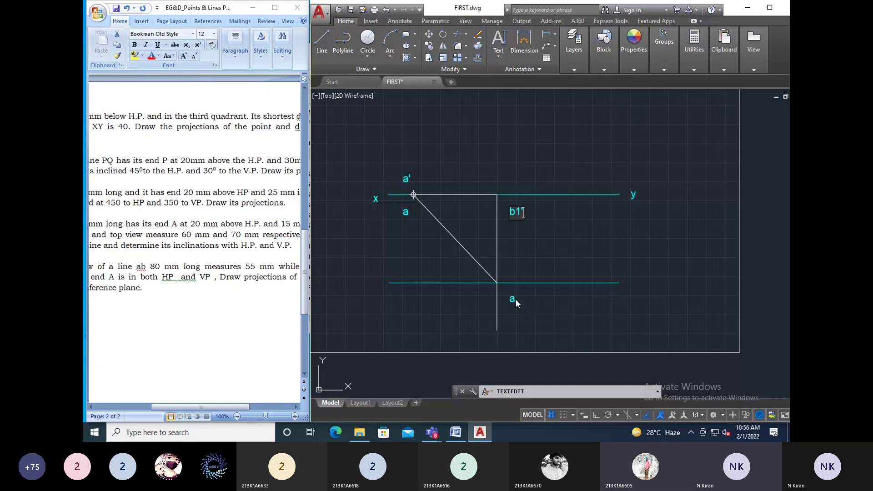
{"action": "left_click", "coordinate": [514, 298]}
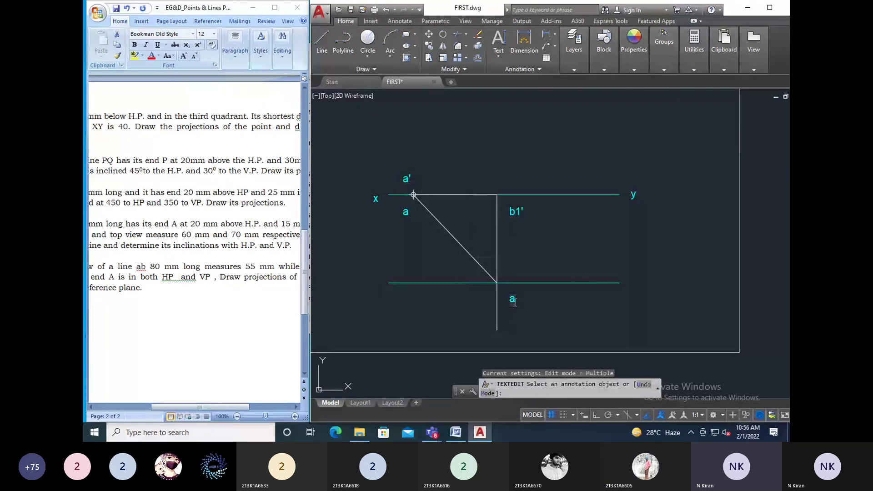
{"action": "left_click", "coordinate": [513, 299]}
{"action": "type", "text": "b1"}
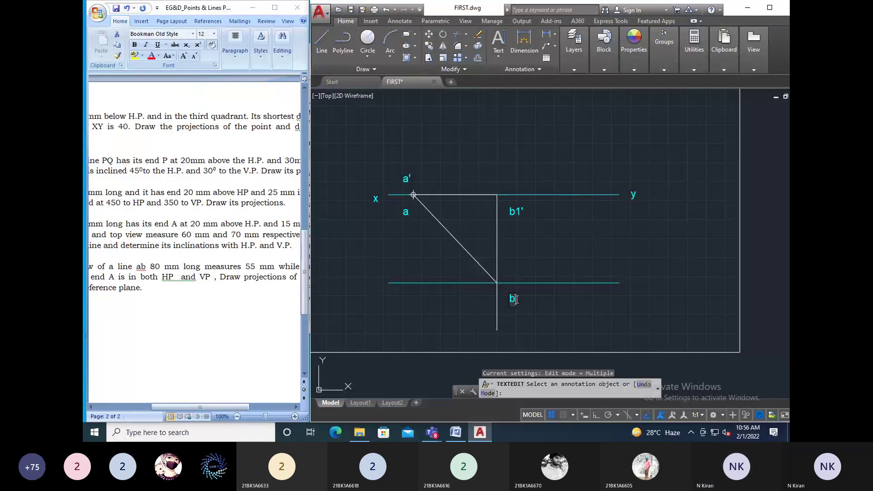
{"action": "left_click", "coordinate": [552, 313]}
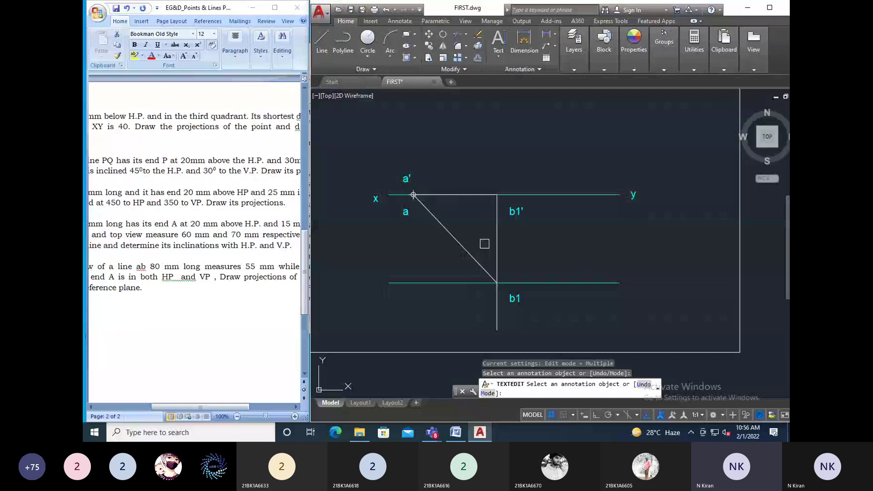
Switch to the Word document and highlight "HP and VP ," in the problem 10 statement.
{"action": "mouse_move", "coordinate": [192, 406]}
{"action": "left_mouse_down"}
{"action": "mouse_move", "coordinate": [211, 405]}
{"action": "mouse_move", "coordinate": [143, 397]}
{"action": "mouse_move", "coordinate": [182, 404]}
{"action": "left_mouse_up"}
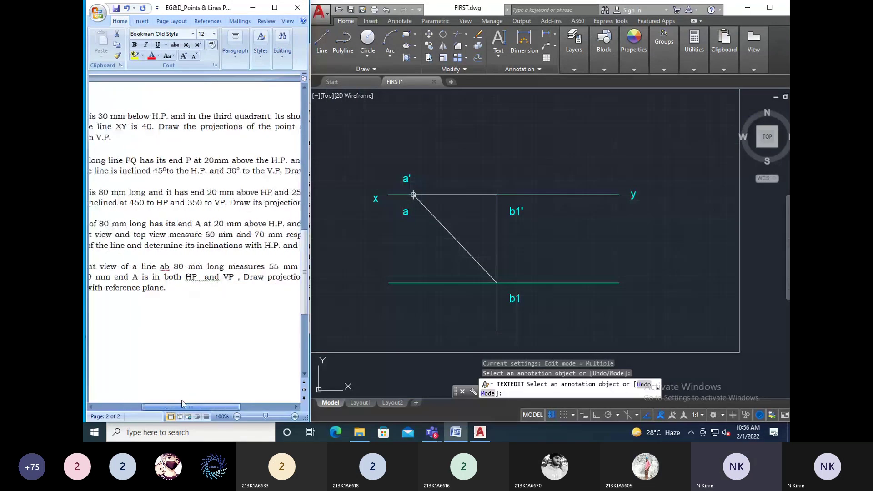
{"action": "left_click_drag", "start_coordinate": [185, 277], "coordinate": [243, 277]}
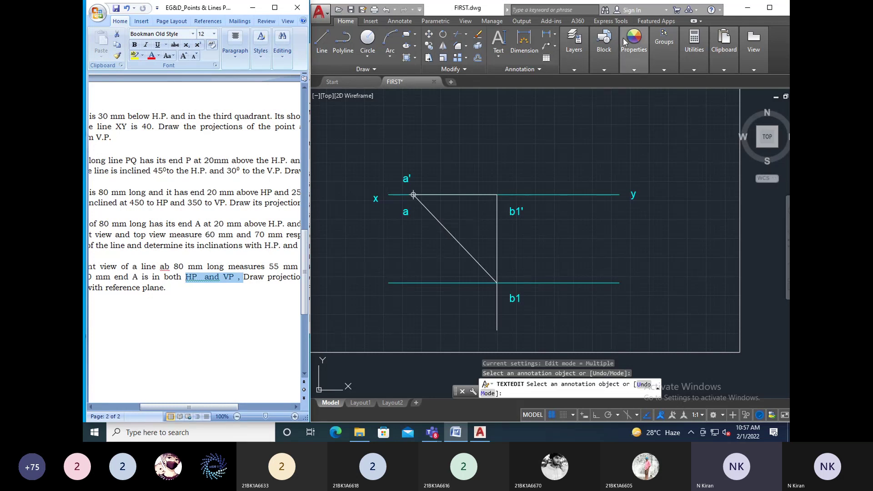
Switch back to AutoCAD, maximize its window, end the text editing and colour the 55 mm horizontal line red.
{"action": "left_click", "coordinate": [769, 8]}
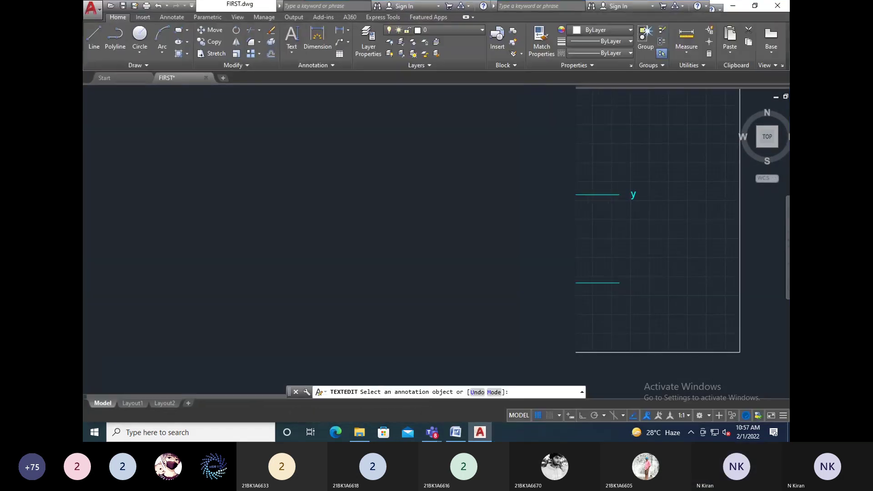
{"action": "key", "text": "Escape"}
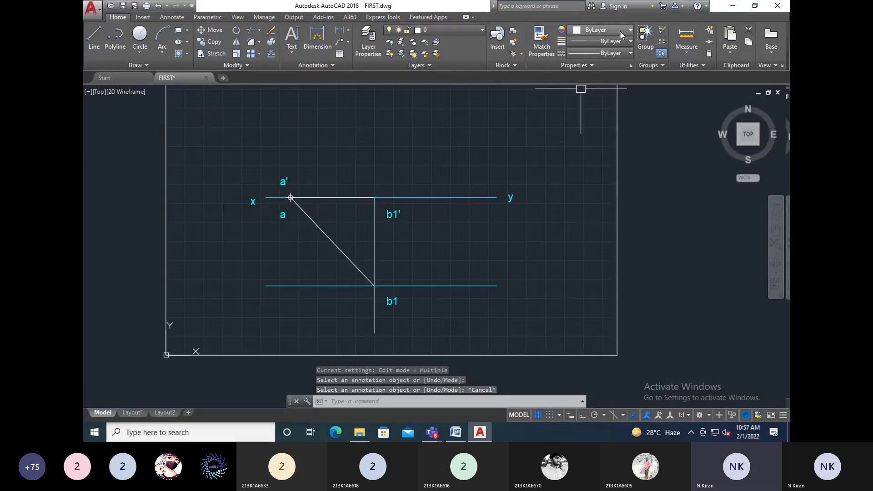
{"action": "left_click", "coordinate": [332, 197]}
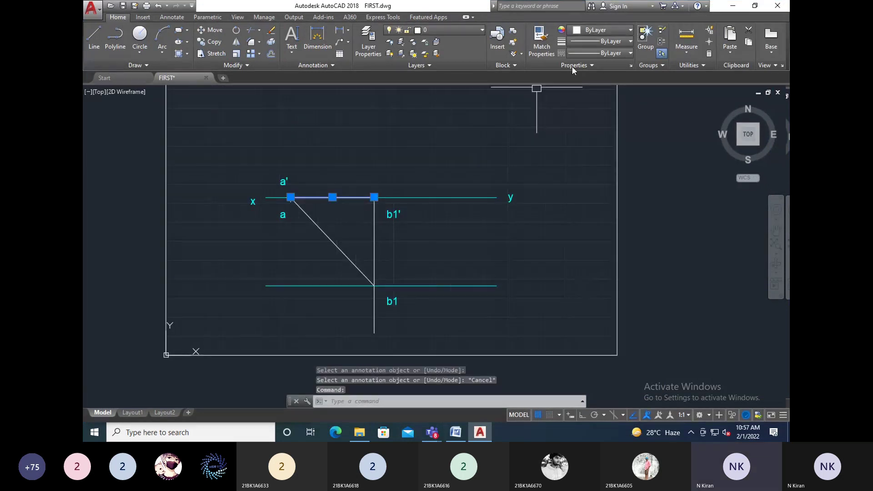
{"action": "left_click", "coordinate": [601, 30]}
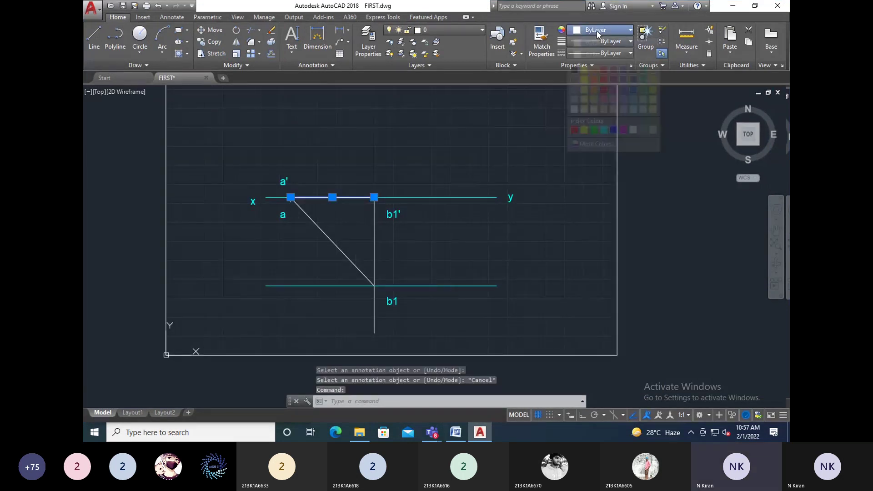
{"action": "left_click", "coordinate": [574, 129]}
{"action": "key", "text": "Escape"}
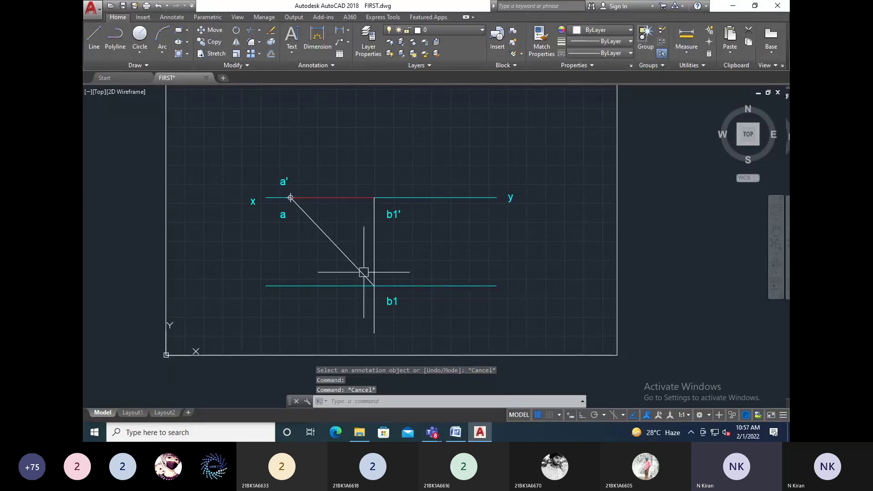
Colour the sloping line from a to b1 red.
{"action": "left_click", "coordinate": [336, 247]}
{"action": "left_click", "coordinate": [605, 30]}
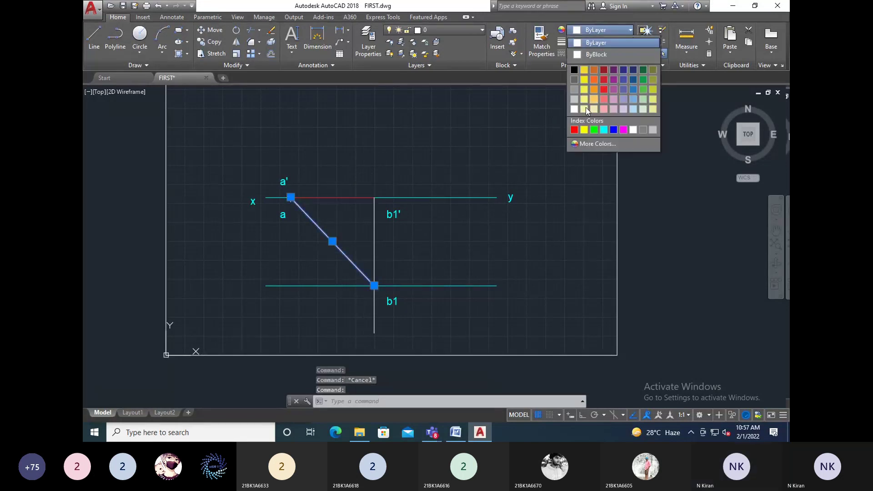
{"action": "left_click", "coordinate": [575, 129]}
{"action": "key", "text": "Escape"}
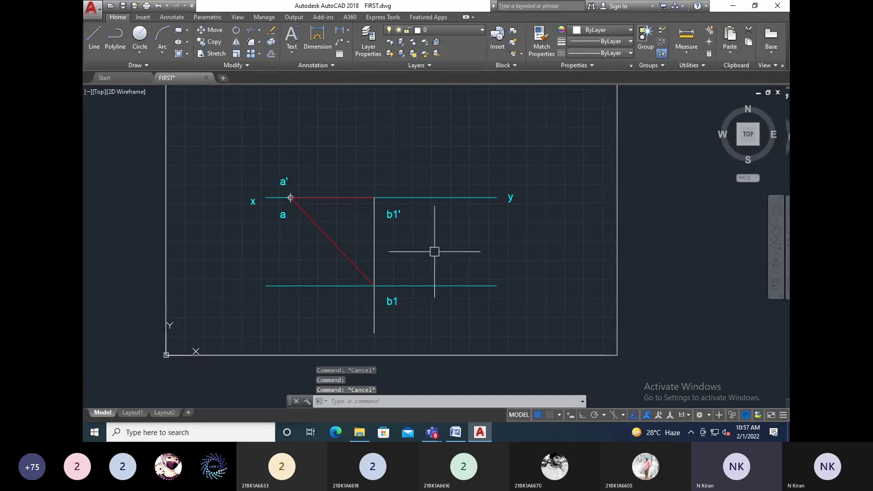
Draw a 70 mm horizontal line from a' along the reference line and colour it yellow.
{"action": "key", "text": "l"}
{"action": "key", "text": "Return"}
{"action": "left_click", "coordinate": [291, 197]}
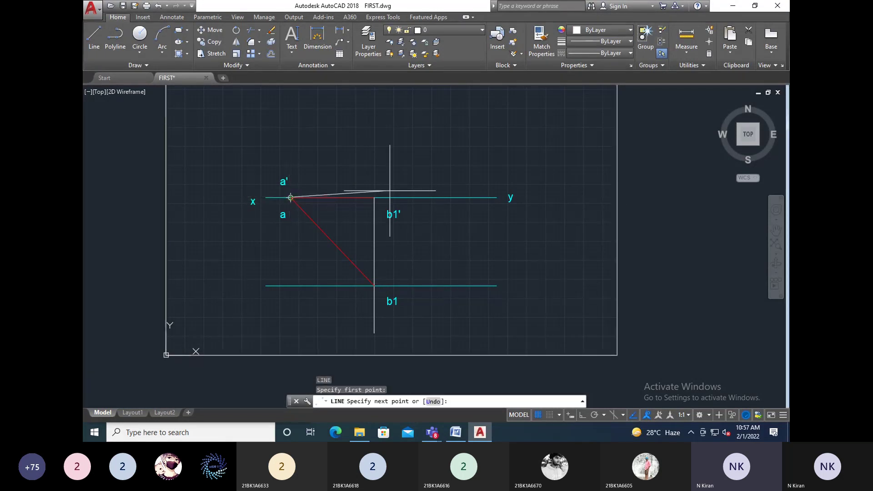
{"action": "type", "text": "70"}
{"action": "key", "text": "Return"}
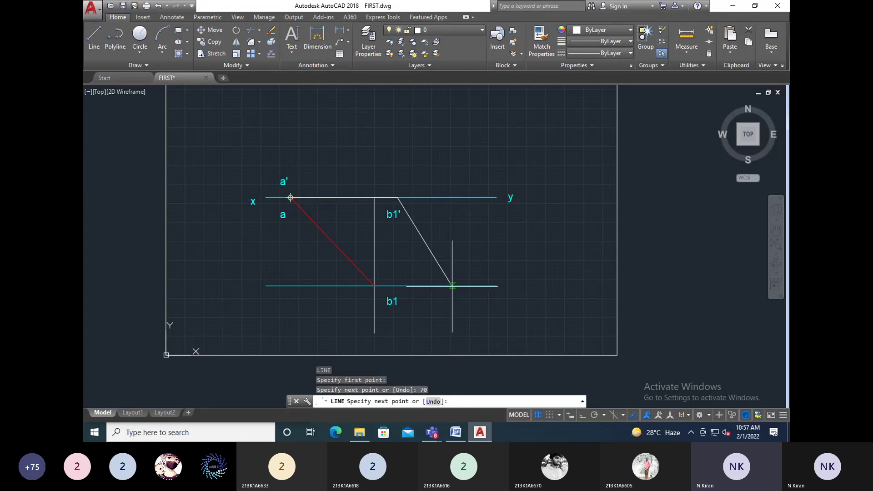
{"action": "key", "text": "Escape"}
{"action": "left_click", "coordinate": [377, 204]}
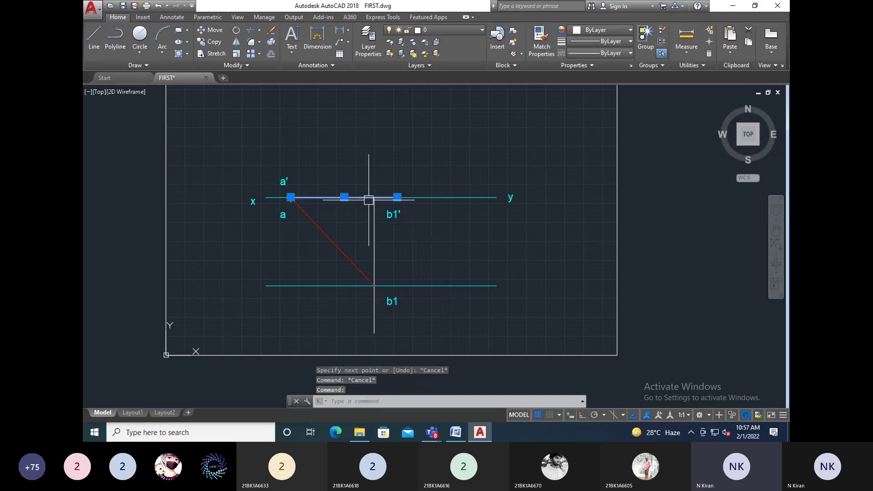
{"action": "left_click", "coordinate": [606, 29]}
{"action": "left_click", "coordinate": [586, 131]}
{"action": "key", "text": "Escape"}
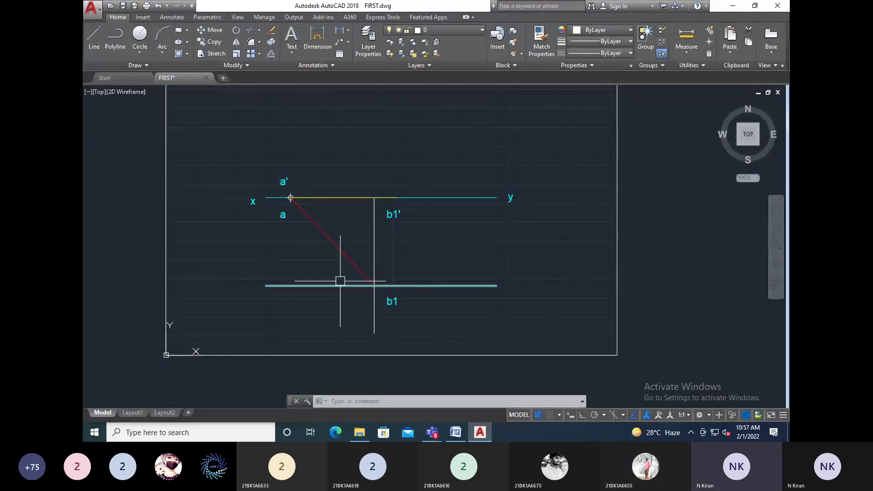
Draw a vertical projector upward from the free end of the 70 mm yellow line.
{"action": "middle_click_drag", "start_coordinate": [394, 209], "coordinate": [374, 296]}
{"action": "type", "text": "l"}
{"action": "key", "text": "Return"}
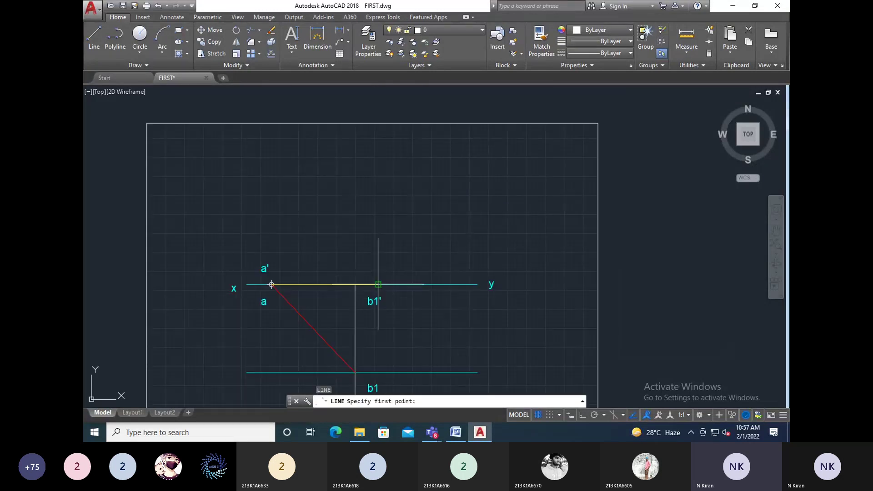
{"action": "left_click", "coordinate": [378, 284]}
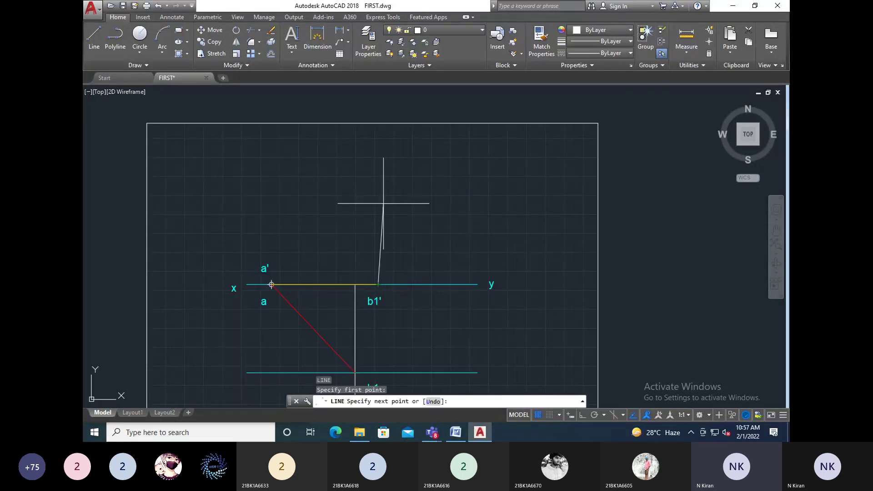
{"action": "left_click", "coordinate": [378, 138]}
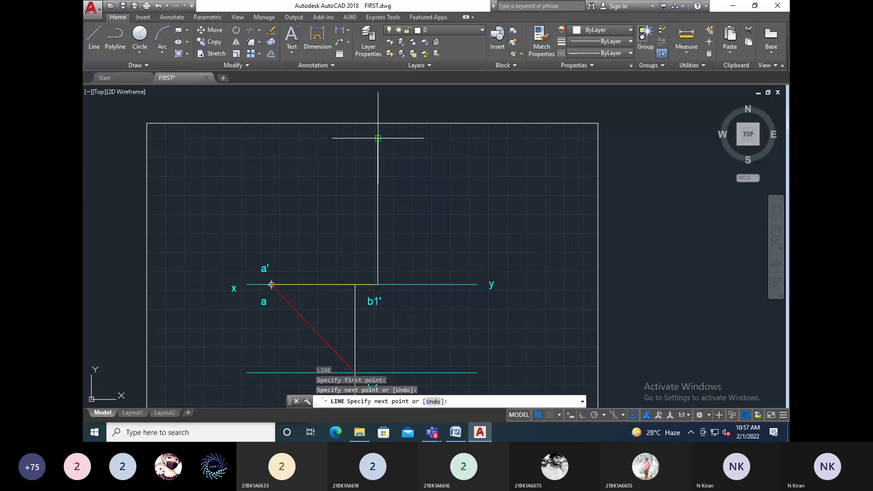
{"action": "key", "text": "Escape"}
{"action": "middle_click_drag", "start_coordinate": [378, 137], "coordinate": [391, 70]}
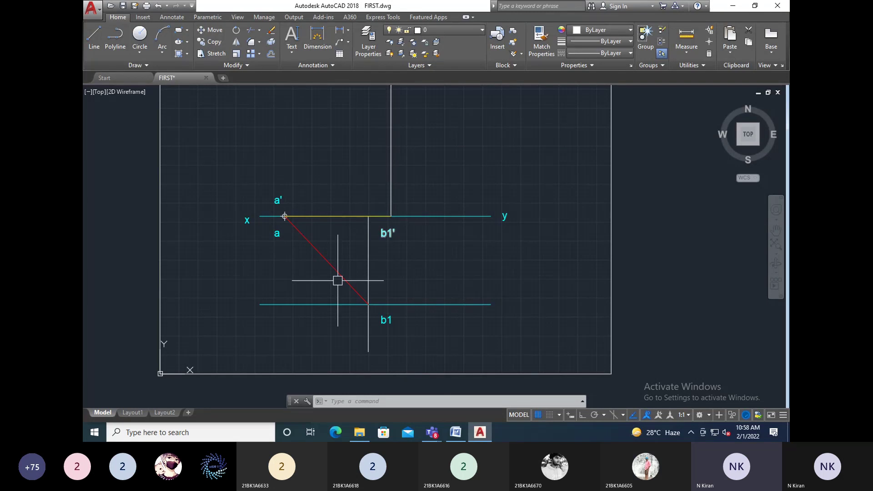
{"action": "middle_click_drag", "start_coordinate": [394, 189], "coordinate": [362, 262]}
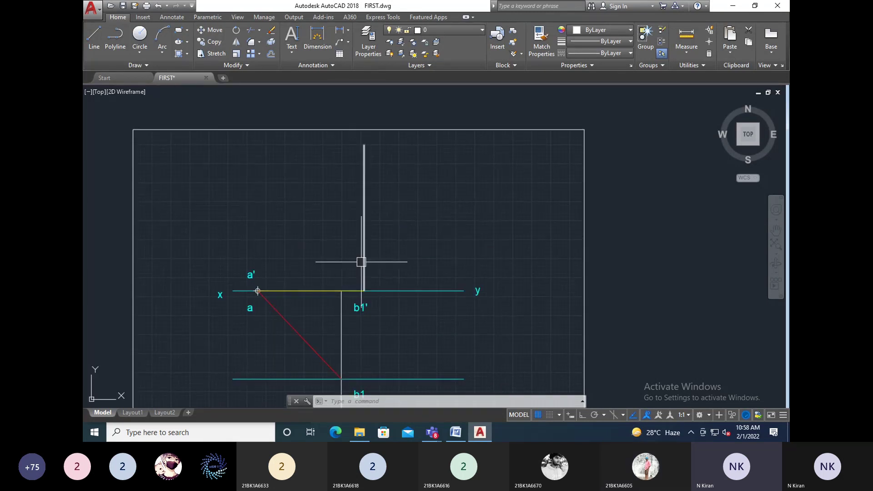
{"action": "type", "text": "1"}
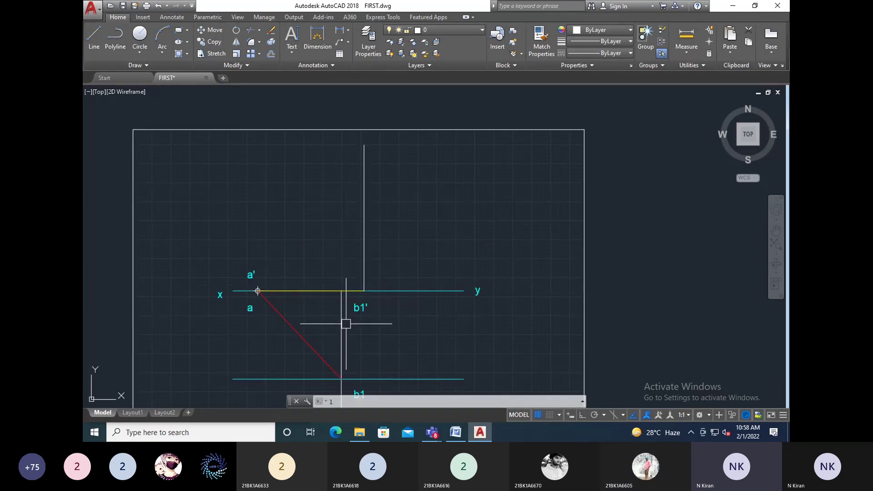
{"action": "key", "text": "Return"}
{"action": "key", "text": "Escape"}
{"action": "key", "text": "Escape"}
Draw a circle of radius 80 mm centred on point a'.
{"action": "type", "text": "c"}
{"action": "key", "text": "Return"}
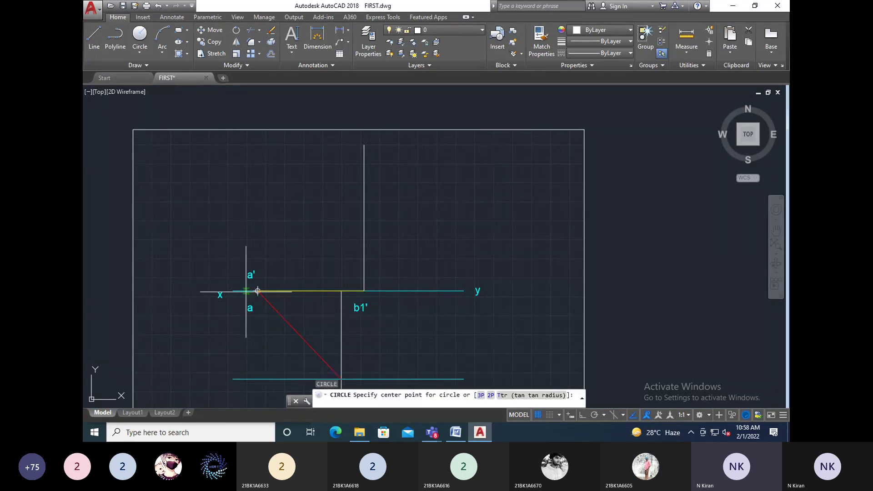
{"action": "left_click", "coordinate": [258, 291]}
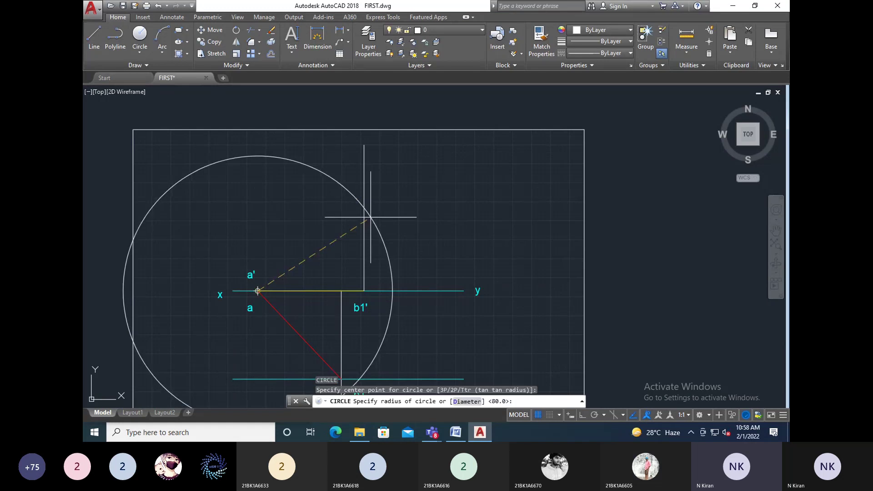
{"action": "type", "text": "80"}
{"action": "key", "text": "Return"}
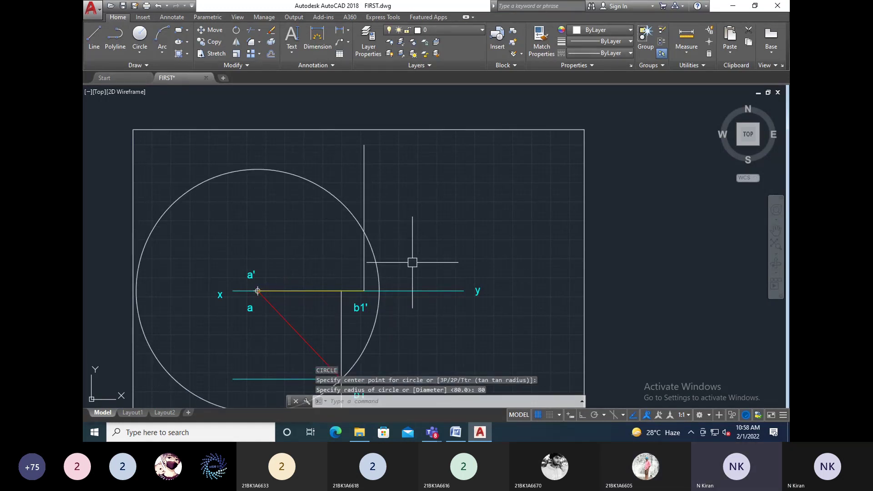
Draw a line from a' to the point where the circle cuts the upper projector.
{"action": "type", "text": "l"}
{"action": "key", "text": "Return"}
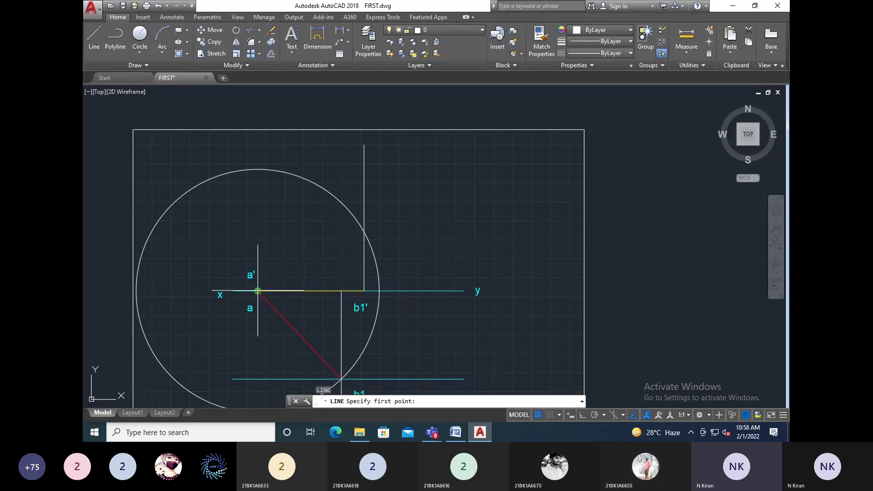
{"action": "left_click", "coordinate": [257, 291]}
{"action": "left_click", "coordinate": [364, 232]}
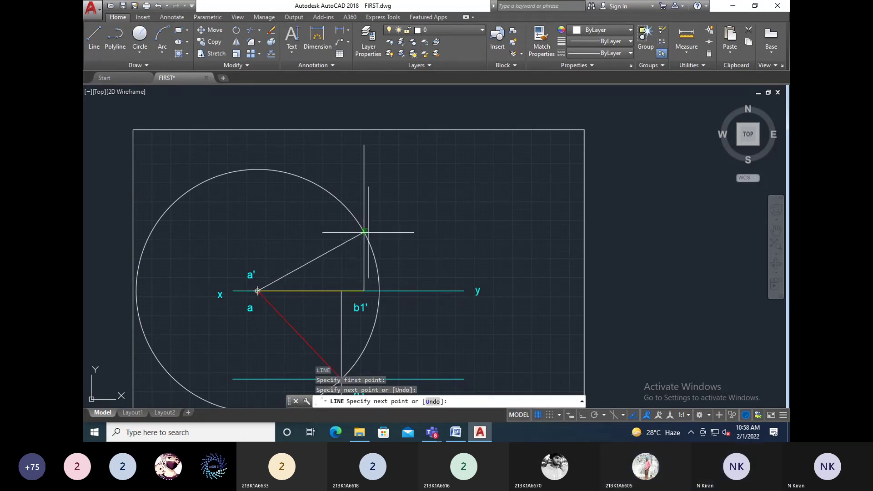
{"action": "key", "text": "Escape"}
{"action": "key", "text": "Escape"}
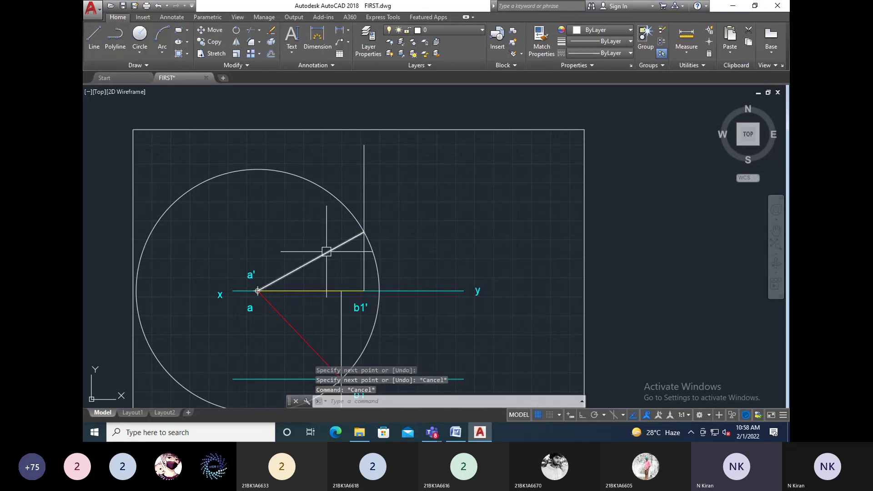
Colour the new sloping line above the reference line yellow and delete the 80 mm radius circle.
{"action": "left_click", "coordinate": [327, 252]}
{"action": "left_click", "coordinate": [603, 30]}
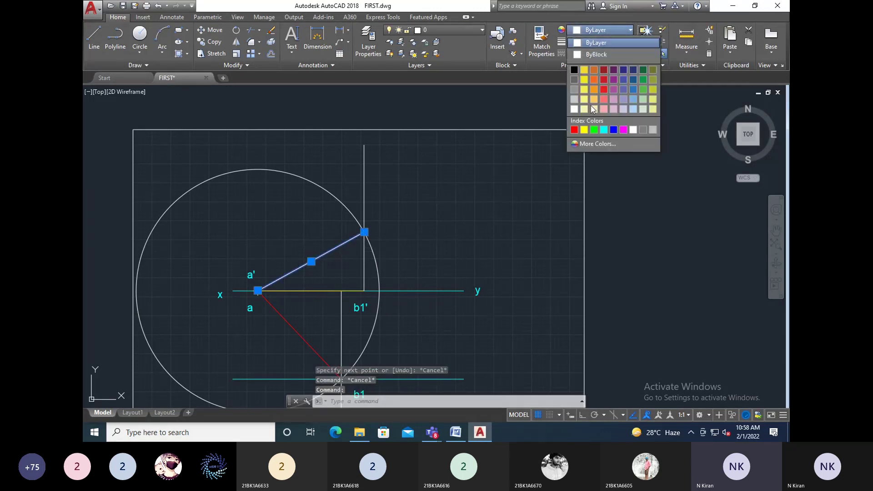
{"action": "left_click", "coordinate": [585, 130]}
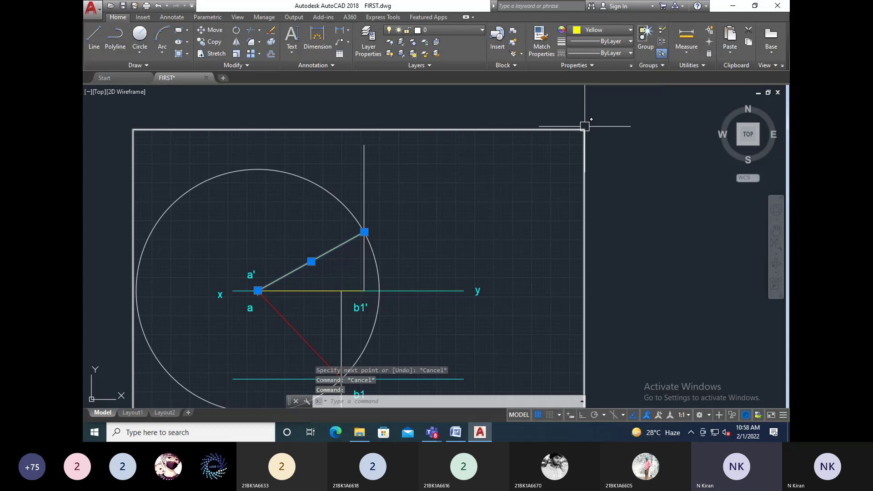
{"action": "key", "text": "Escape"}
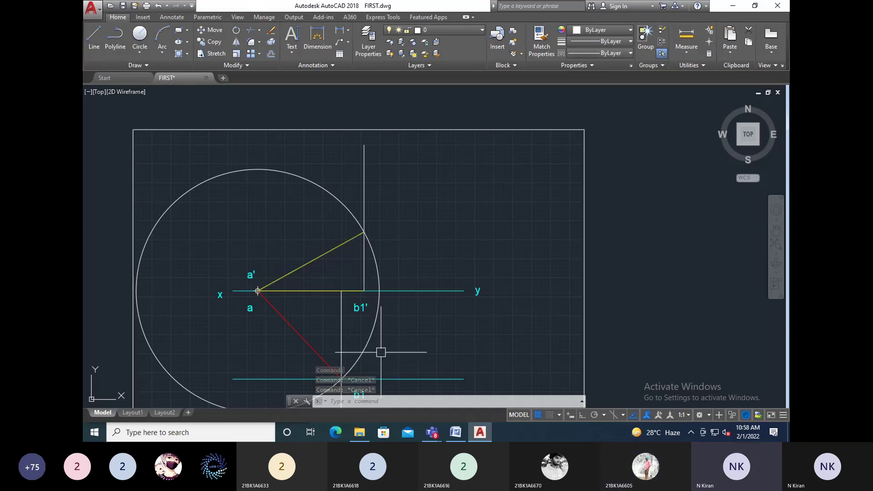
{"action": "left_click", "coordinate": [345, 210]}
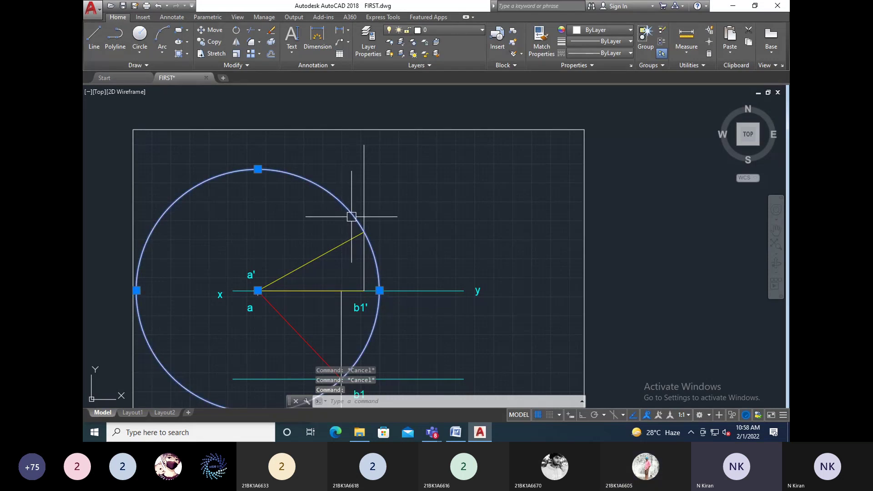
{"action": "key", "text": "Delete"}
Offset the xy reference line with the Through option to pass through the upper end of the yellow sloping line.
{"action": "type", "text": "o"}
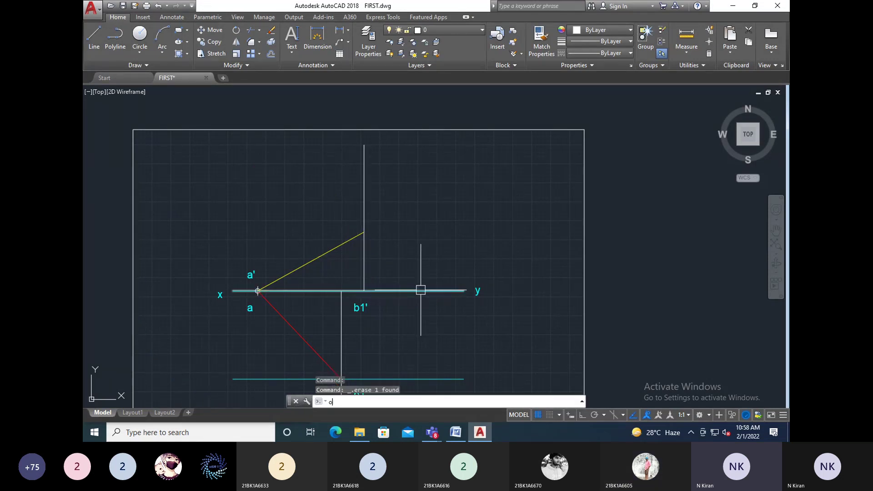
{"action": "key", "text": "Return"}
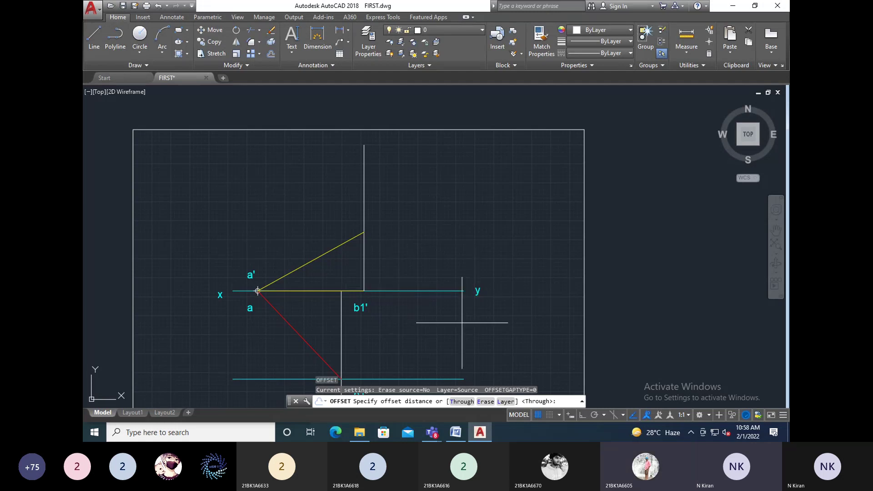
{"action": "type", "text": "t"}
{"action": "key", "text": "Return"}
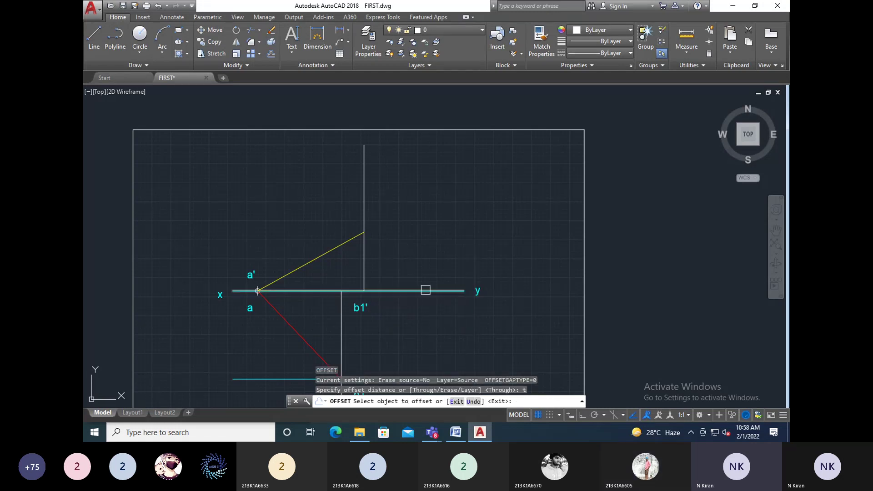
{"action": "left_click", "coordinate": [422, 291]}
{"action": "left_click", "coordinate": [362, 231]}
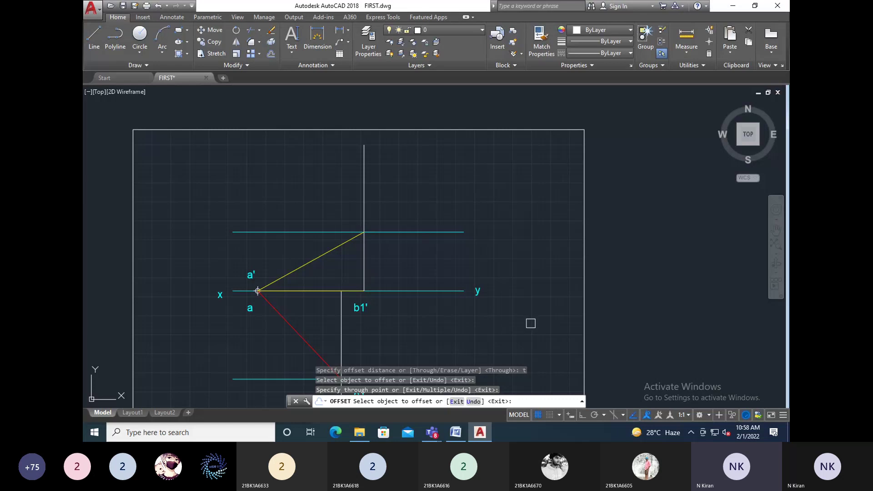
{"action": "middle_click_drag", "start_coordinate": [487, 278], "coordinate": [498, 221]}
{"action": "left_click", "coordinate": [498, 251]}
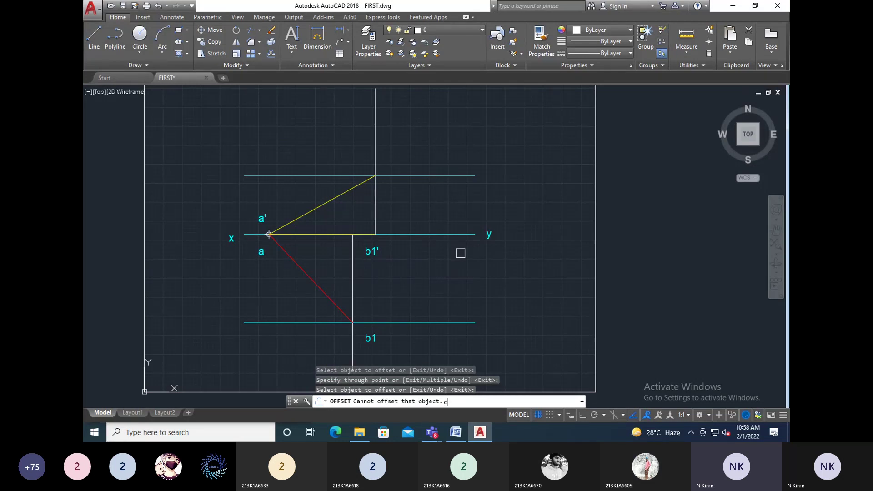
{"action": "type", "text": "c"}
{"action": "key", "text": "Return"}
{"action": "key", "text": "Escape"}
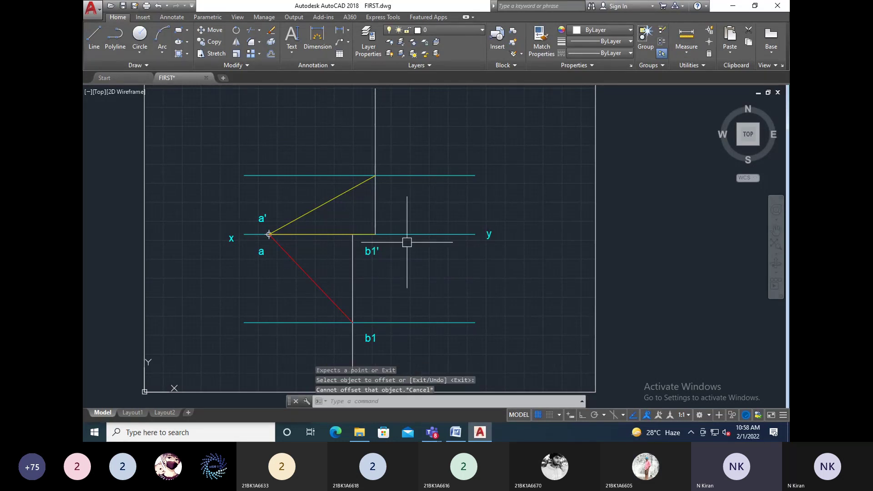
{"action": "key", "text": "Escape"}
{"action": "key", "text": "Escape"}
Draw a circle centred on a' through the point where the lower projector meets the reference line, and colour it red.
{"action": "type", "text": "c"}
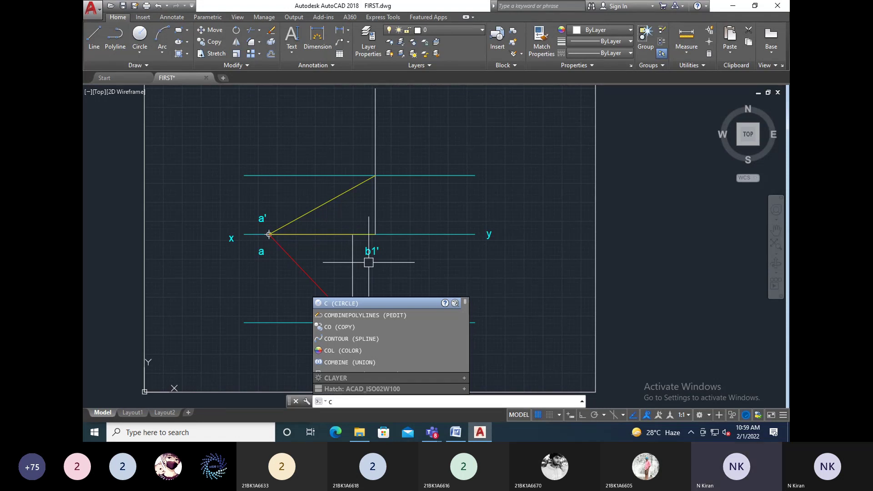
{"action": "key", "text": "Return"}
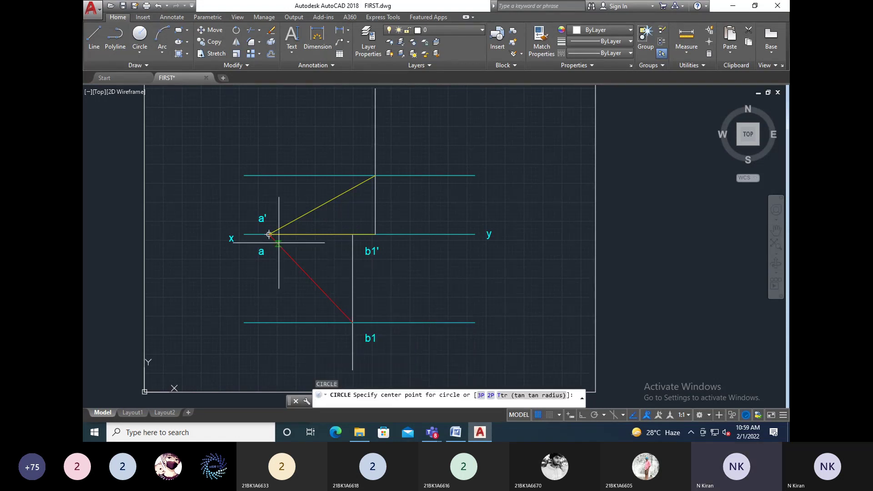
{"action": "left_click", "coordinate": [268, 235]}
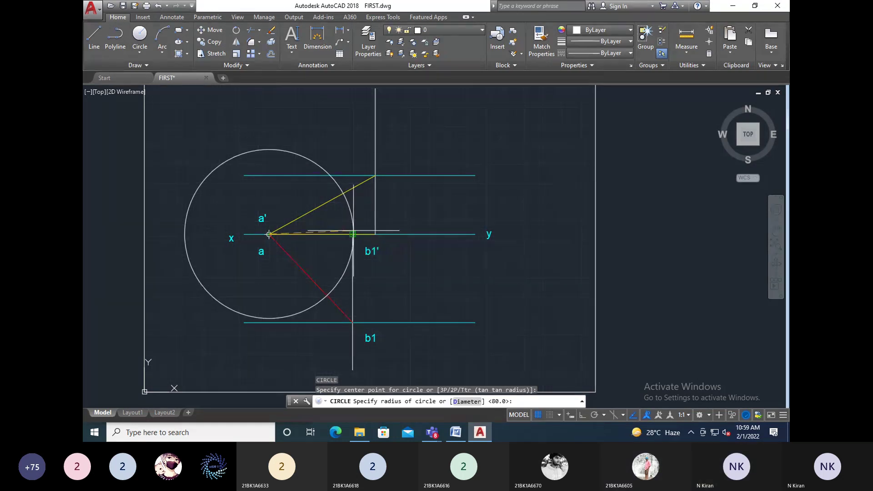
{"action": "left_click", "coordinate": [353, 234]}
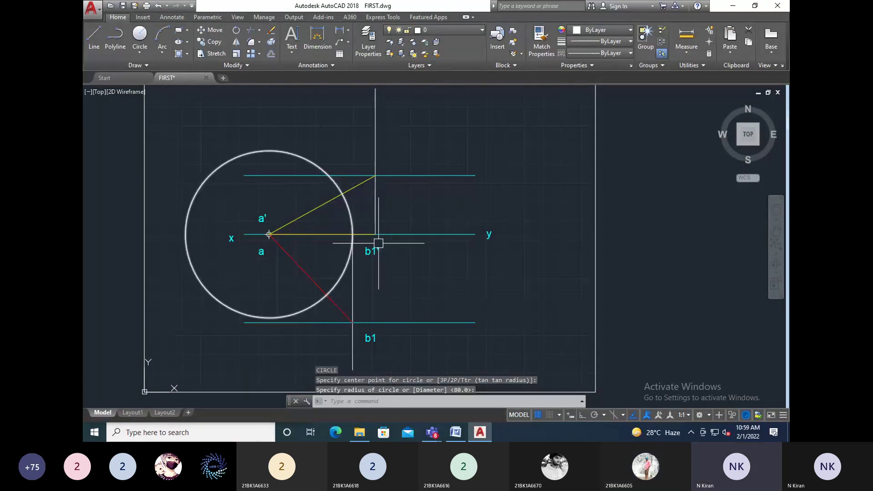
{"action": "left_click", "coordinate": [310, 160]}
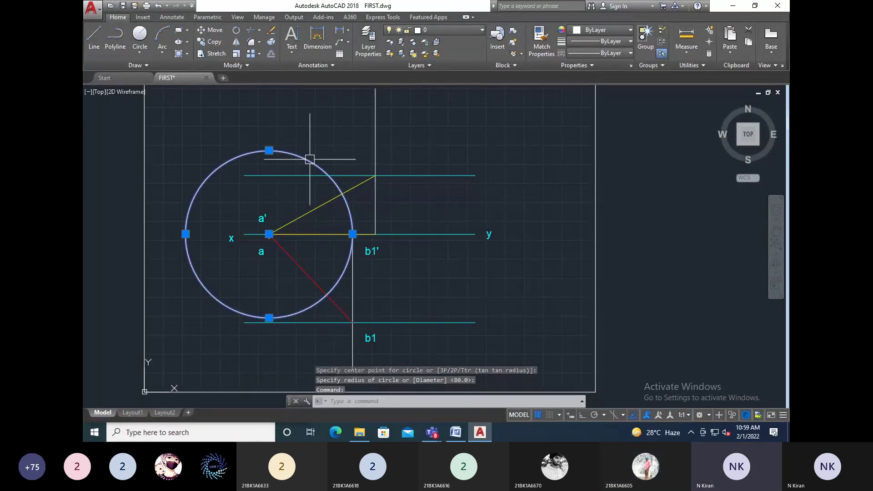
{"action": "left_click", "coordinate": [604, 29]}
{"action": "left_click", "coordinate": [574, 129]}
{"action": "key", "text": "Escape"}
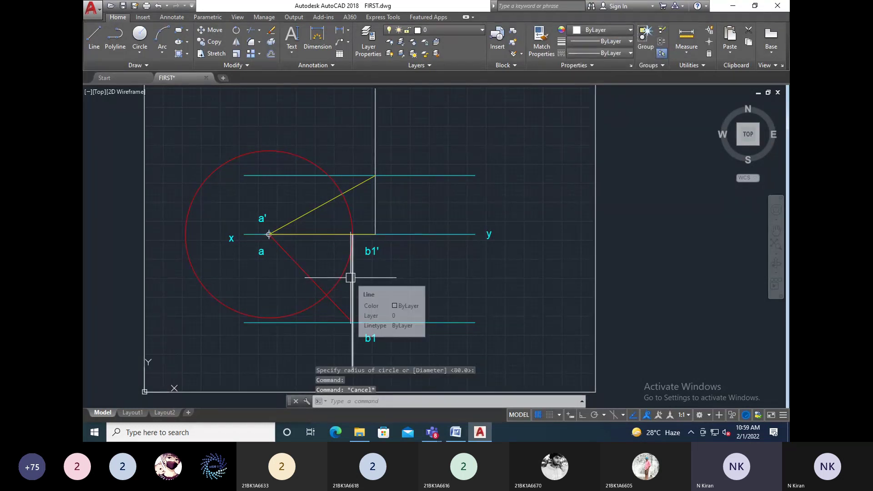
Draw a line from a' to the point where the red circle cuts the upper horizontal locus line.
{"action": "type", "text": "l"}
{"action": "key", "text": "Return"}
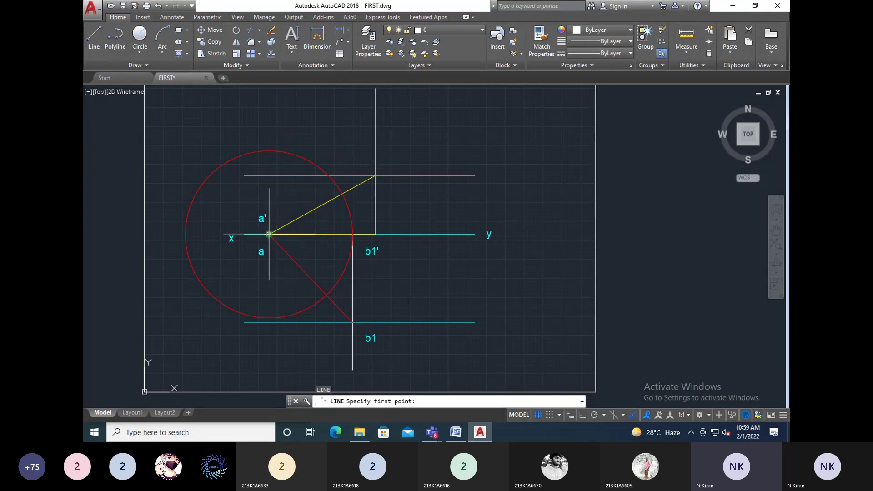
{"action": "left_click", "coordinate": [269, 235]}
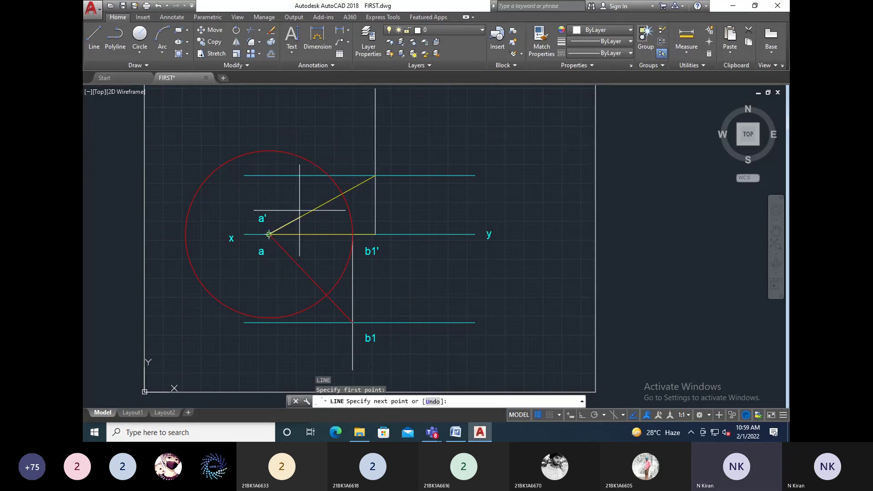
{"action": "left_click", "coordinate": [329, 175]}
{"action": "key", "text": "Escape"}
Colour the new line from a' to the upper locus line red.
{"action": "left_click", "coordinate": [305, 196]}
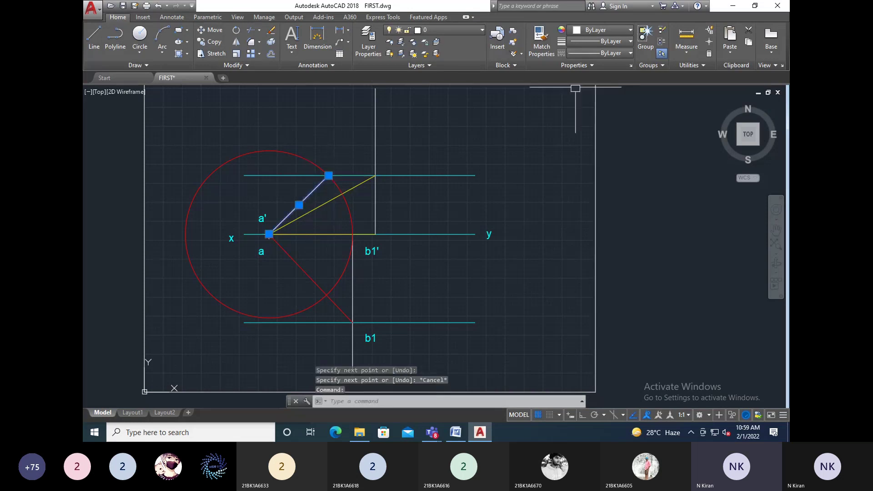
{"action": "left_click", "coordinate": [609, 34]}
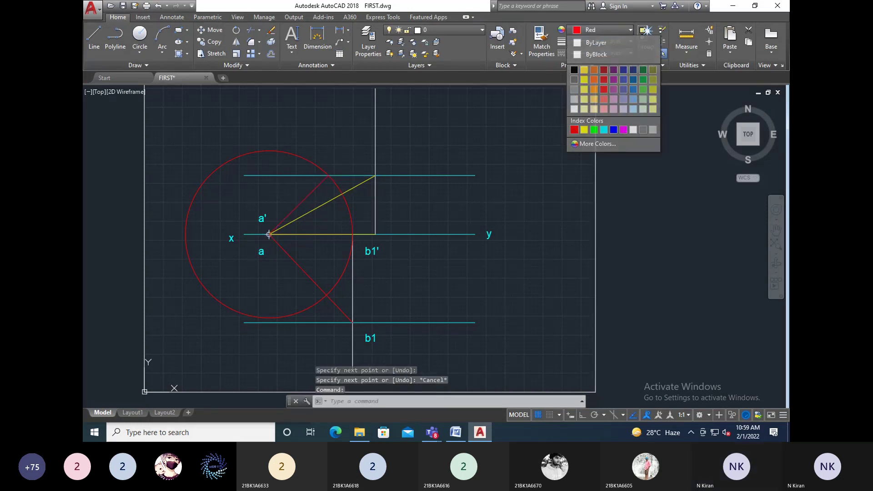
{"action": "left_click", "coordinate": [598, 36]}
{"action": "key", "text": "Escape"}
{"action": "key", "text": "Escape"}
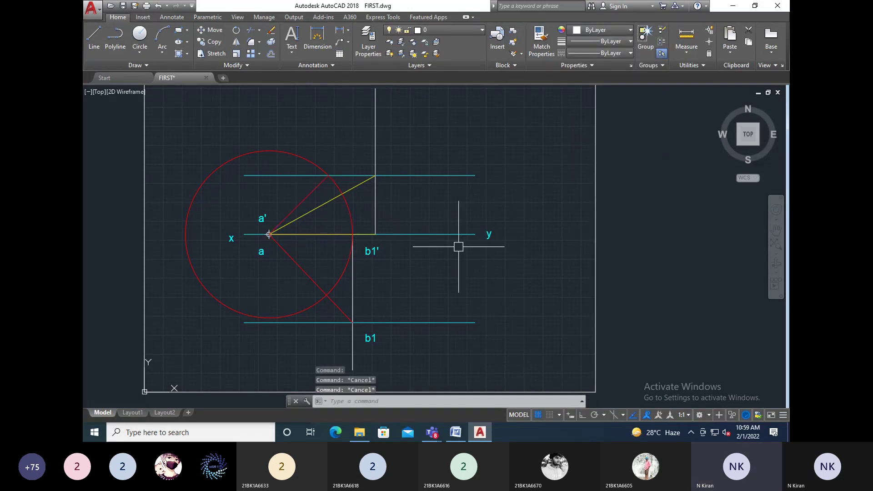
Trim the red circle to the arc between the xy reference line and the upper end of the red line above it.
{"action": "type", "text": "tr"}
{"action": "key", "text": "Return"}
{"action": "key", "text": "Return"}
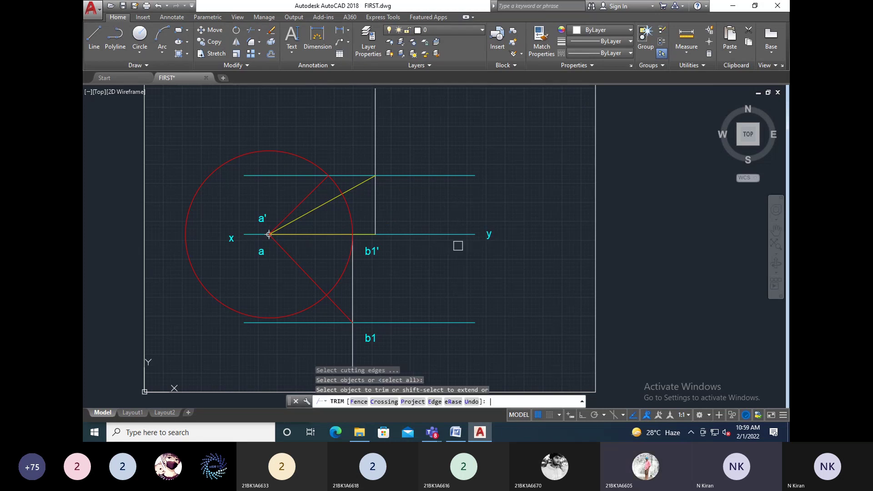
{"action": "left_click", "coordinate": [456, 244]}
{"action": "left_click", "coordinate": [259, 151]}
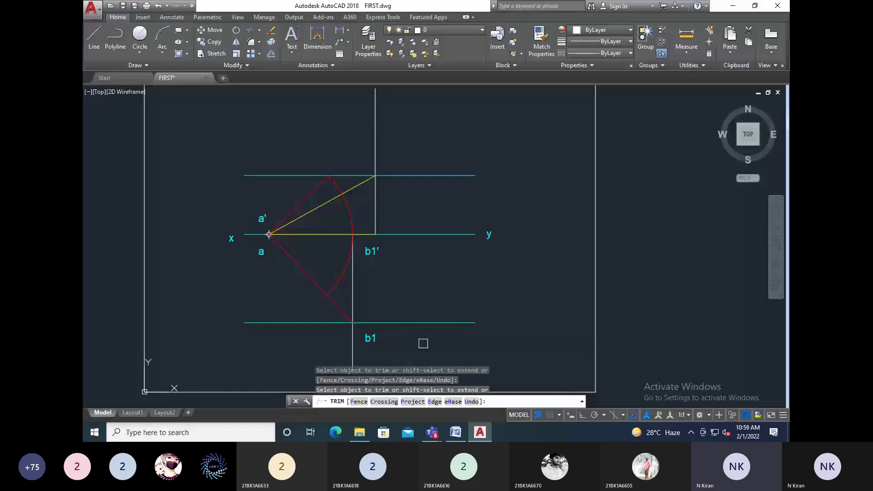
{"action": "left_click", "coordinate": [345, 292]}
{"action": "key", "text": "F7"}
{"action": "left_click", "coordinate": [347, 193]}
{"action": "key", "text": "Escape"}
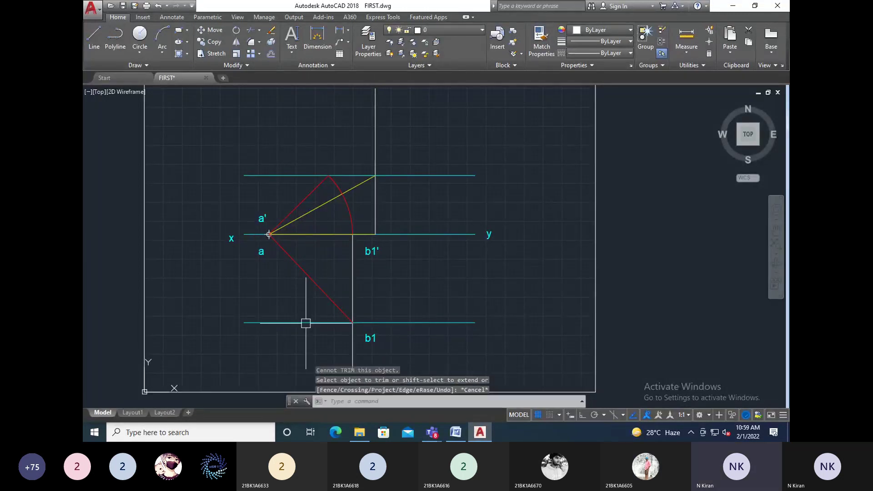
{"action": "key", "text": "Escape"}
Draw a circle centred on a' through the point where the upper projector meets the reference line.
{"action": "type", "text": "c"}
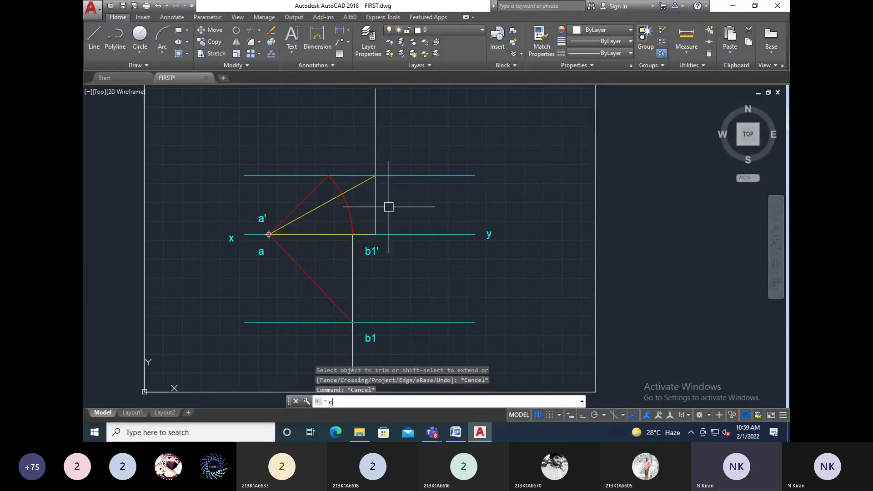
{"action": "key", "text": "Return"}
{"action": "left_click", "coordinate": [269, 234]}
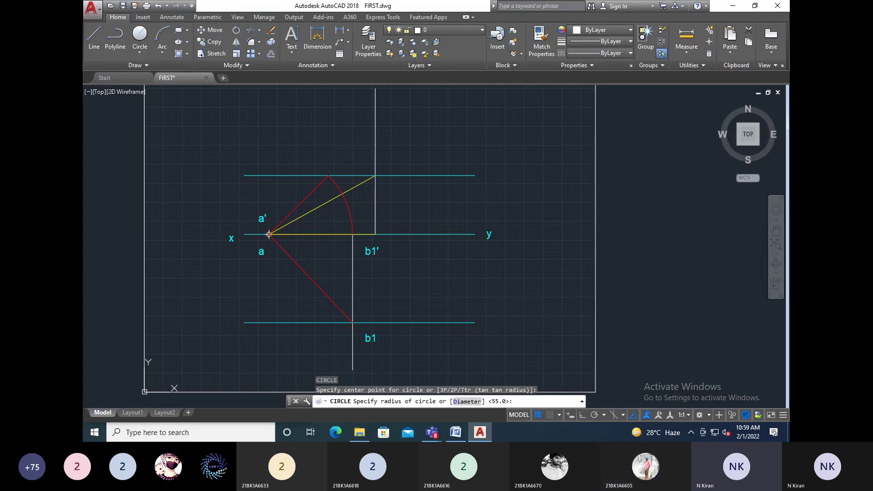
{"action": "key", "text": "Return"}
{"action": "key", "text": "Escape"}
{"action": "key", "text": "Escape"}
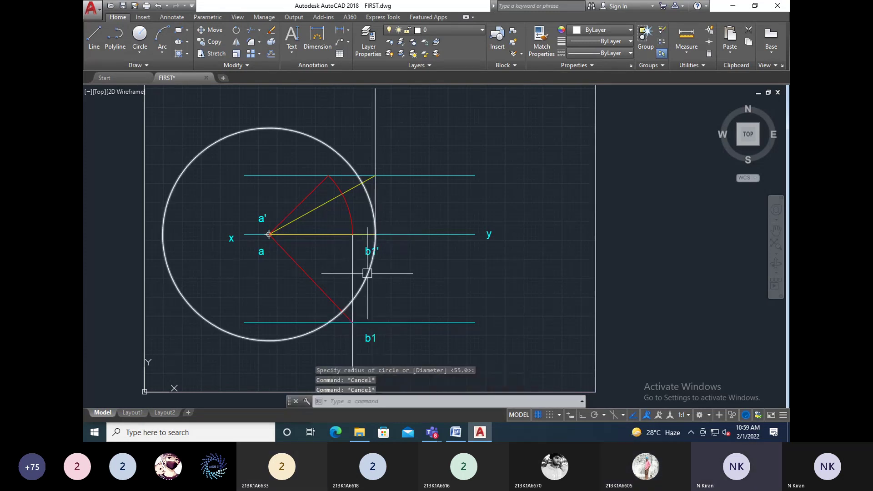
Colour the new circle centred on a' yellow.
{"action": "left_click", "coordinate": [368, 273]}
{"action": "left_click", "coordinate": [605, 30]}
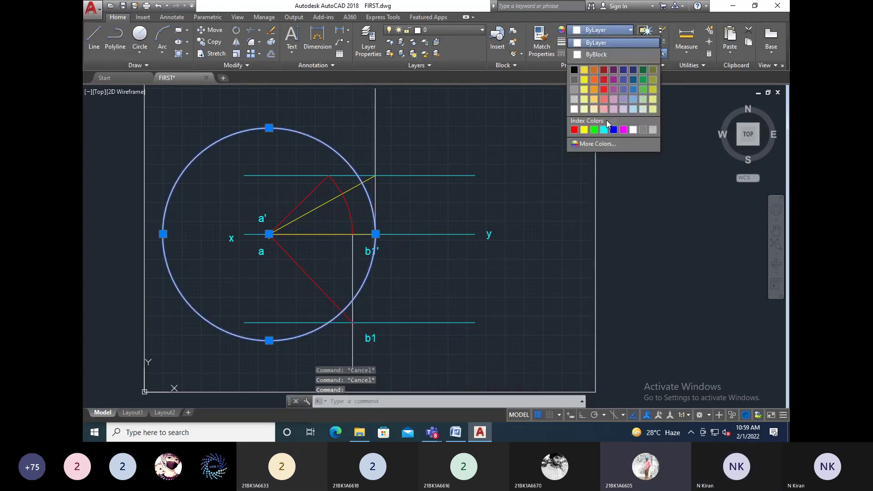
{"action": "left_click", "coordinate": [585, 130]}
{"action": "key", "text": "Escape"}
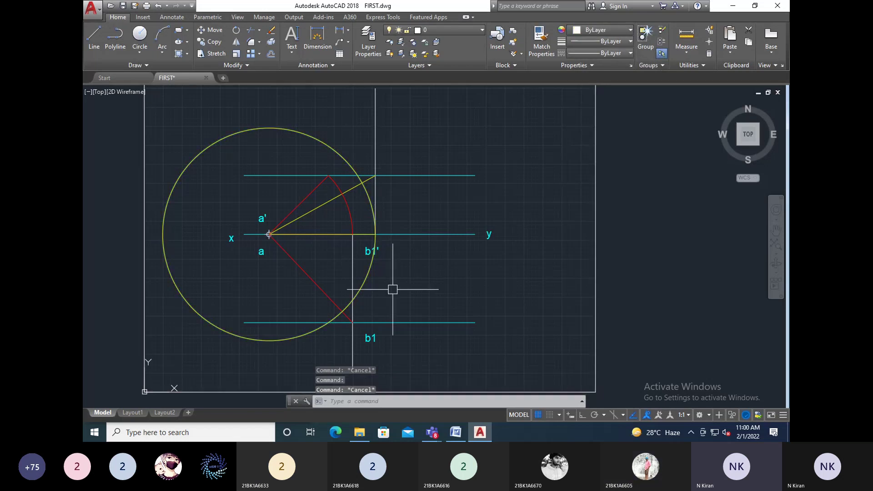
Draw a line from point a to where the yellow circle cuts the lower horizontal locus line.
{"action": "type", "text": "l"}
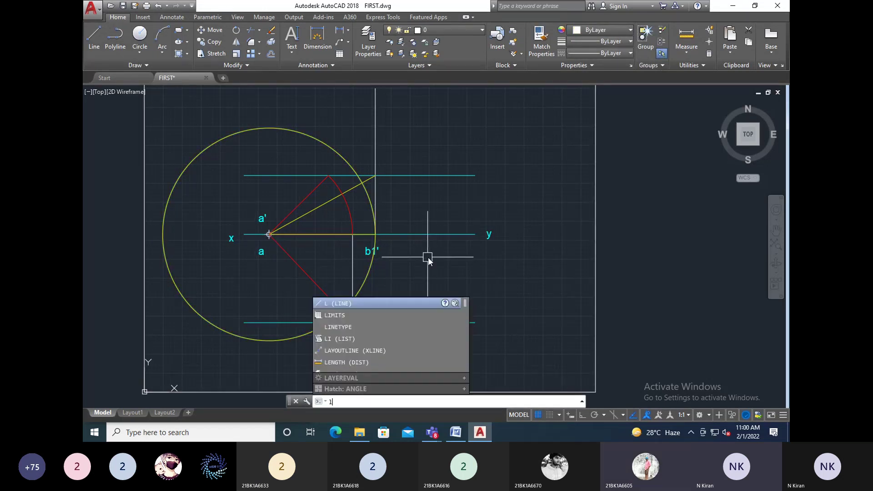
{"action": "key", "text": "Return"}
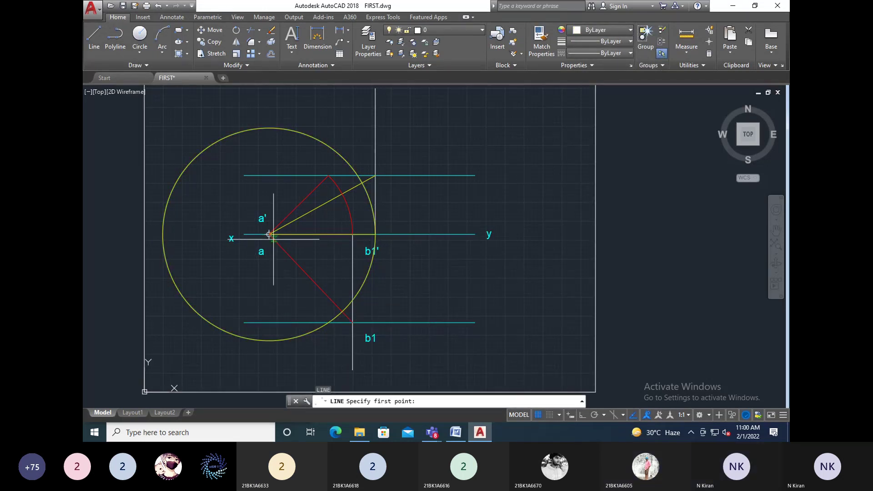
{"action": "left_click", "coordinate": [270, 234]}
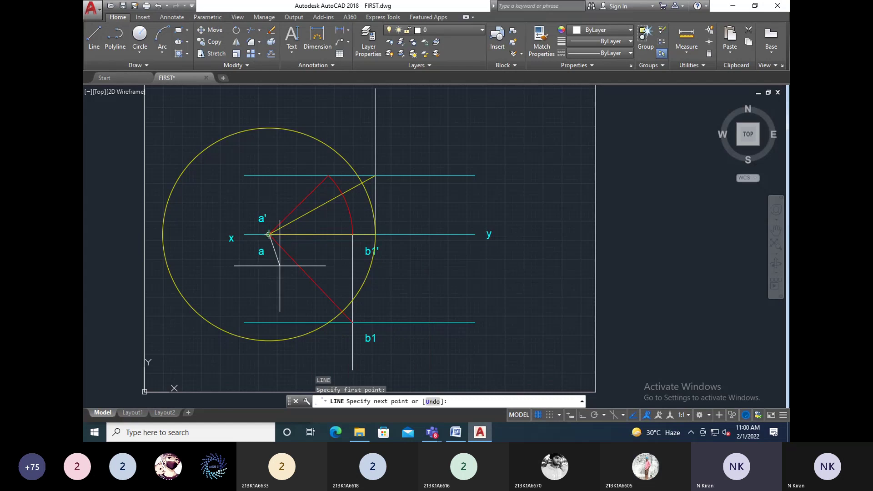
{"action": "left_click", "coordinate": [328, 322]}
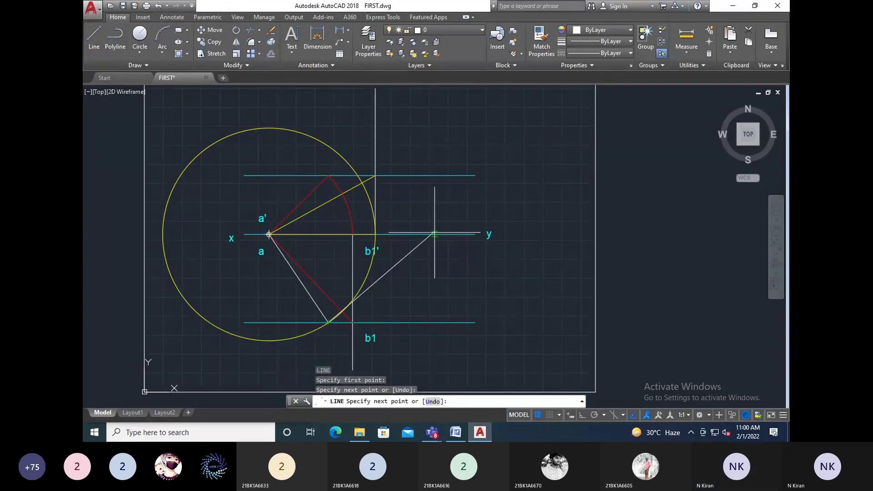
{"action": "key", "text": "Escape"}
{"action": "key", "text": "Escape"}
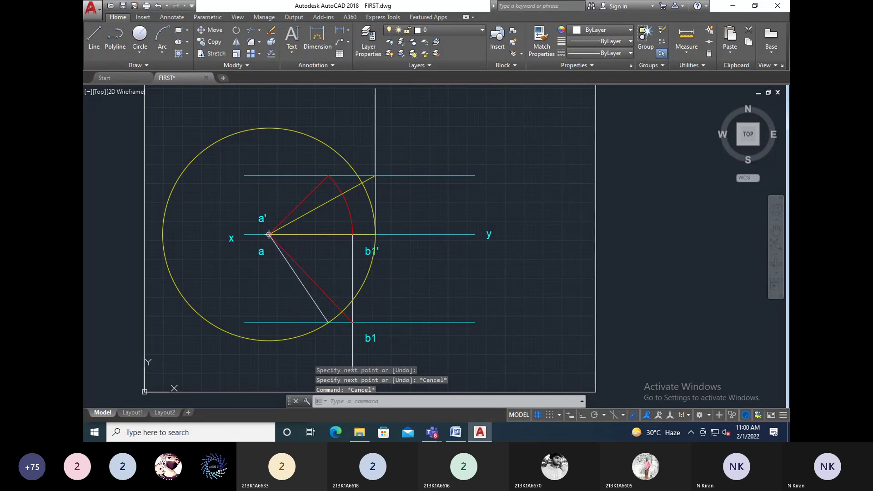
Colour the new line from a to the lower locus line yellow.
{"action": "left_click", "coordinate": [299, 278]}
{"action": "left_click", "coordinate": [591, 30]}
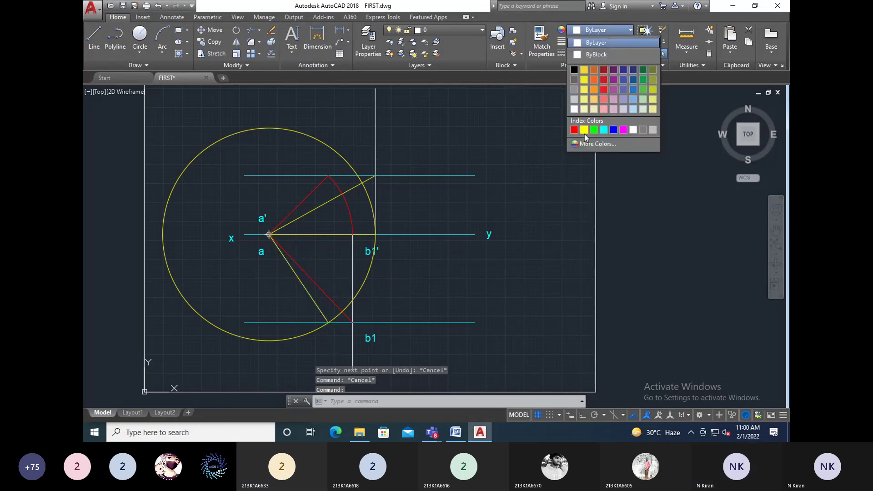
{"action": "left_click", "coordinate": [584, 61]}
{"action": "key", "text": "Escape"}
{"action": "key", "text": "Escape"}
{"action": "key", "text": "Escape"}
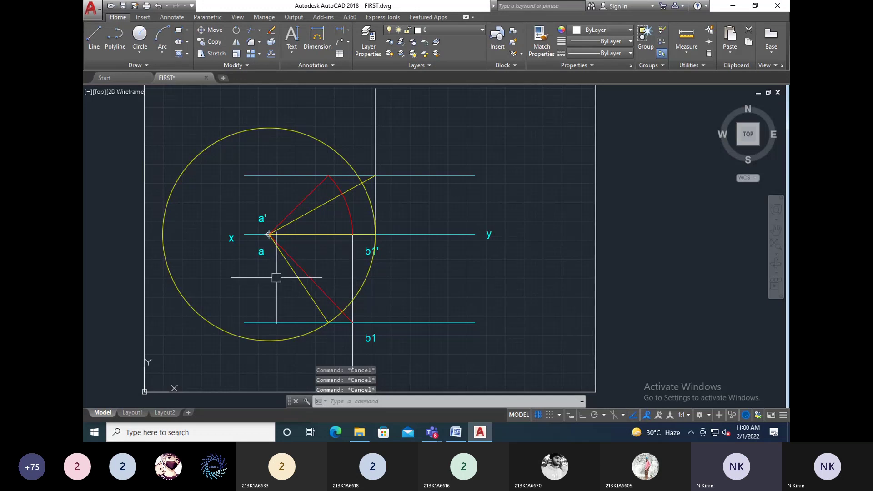
Trim the yellow circle to the arc between the reference line and the lower yellow line's end, and delete the leftover fragment near the upper locus line.
{"action": "type", "text": "tr"}
{"action": "key", "text": "Return"}
{"action": "key", "text": "Return"}
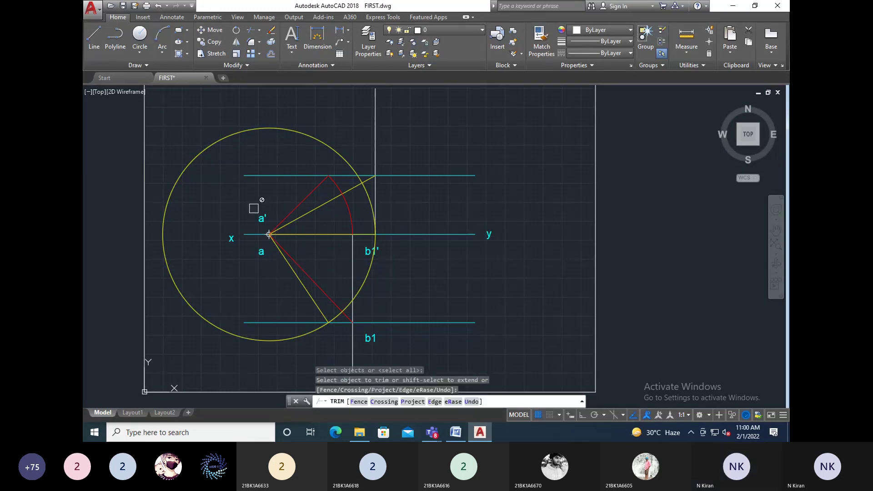
{"action": "left_click", "coordinate": [269, 130]}
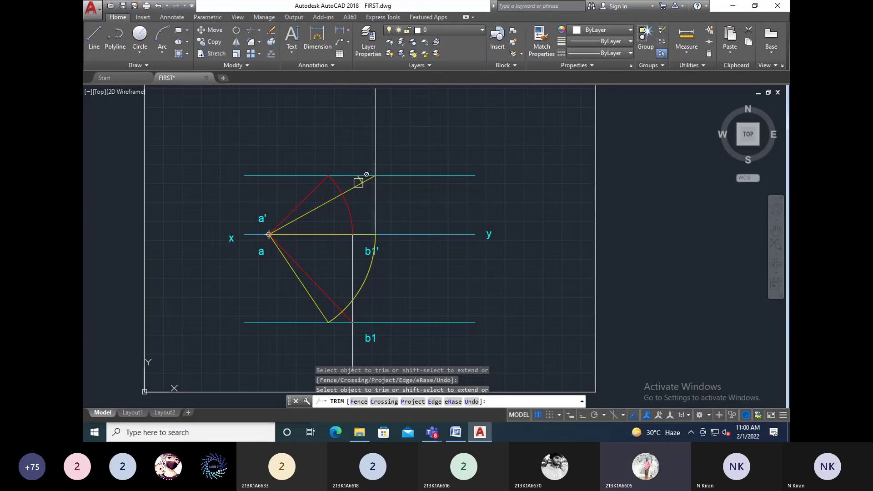
{"action": "scroll", "coordinate": [361, 182], "scroll_direction": "up", "scroll_amount": 6}
{"action": "scroll", "coordinate": [406, 248], "scroll_direction": "down", "scroll_amount": 4}
{"action": "key", "text": "Escape"}
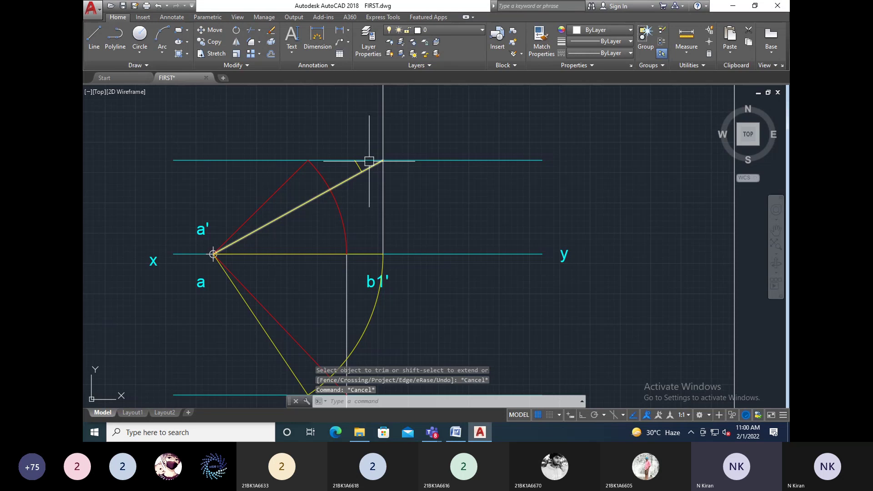
{"action": "left_click", "coordinate": [369, 161]}
{"action": "key", "text": "Delete"}
Delete the b1' label below the reference line.
{"action": "mouse_move", "coordinate": [391, 228]}
{"action": "middle_mouse_down"}
{"action": "mouse_move", "coordinate": [444, 163]}
{"action": "mouse_move", "coordinate": [528, 288]}
{"action": "middle_mouse_up"}
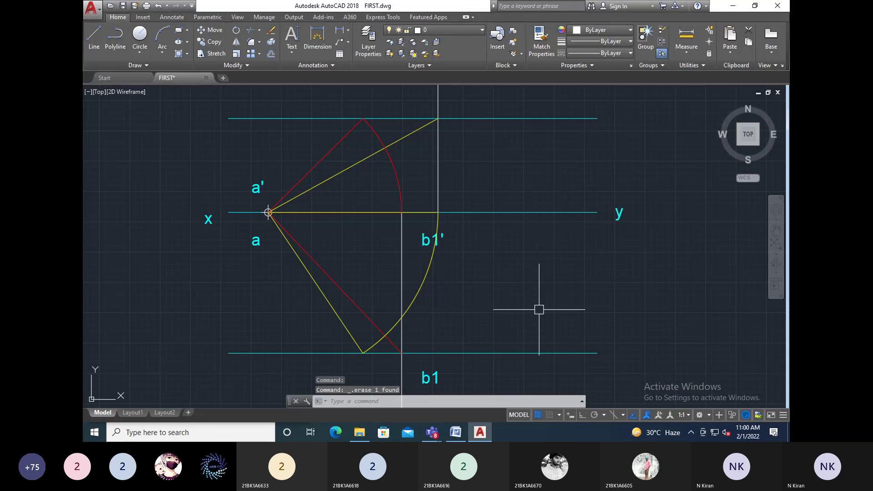
{"action": "key", "text": "Escape"}
{"action": "middle_click_drag", "start_coordinate": [370, 367], "coordinate": [373, 335]}
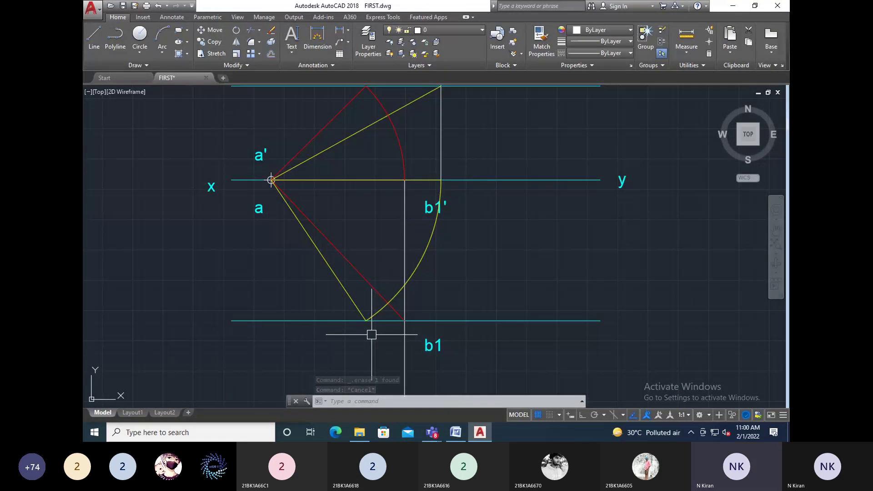
{"action": "middle_click_drag", "start_coordinate": [429, 224], "coordinate": [408, 284]}
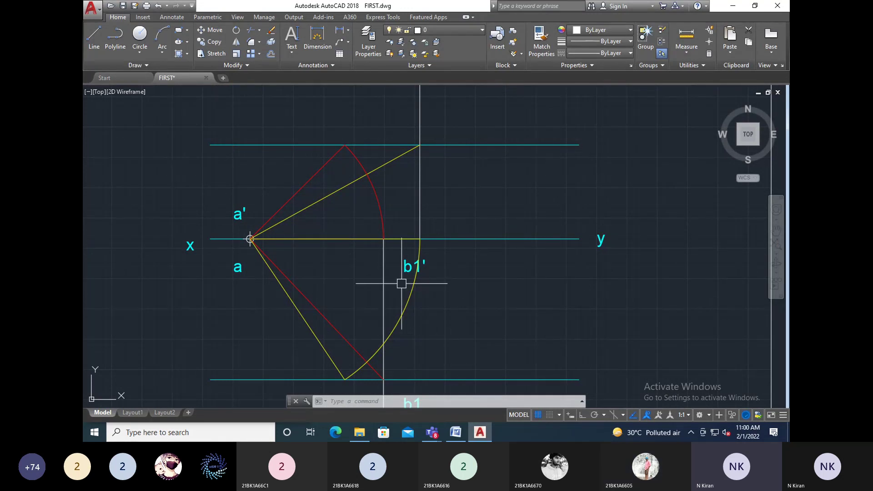
{"action": "left_click", "coordinate": [406, 269]}
{"action": "key", "text": "Delete"}
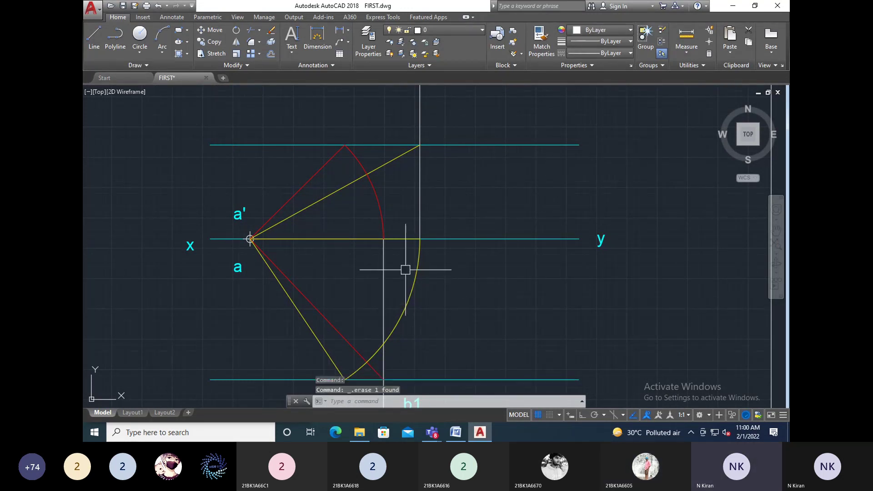
Copy the a label to the red arc's end on xy, above the upper yellow line's end, and beside the yellow arc's end below xy.
{"action": "middle_click_drag", "start_coordinate": [405, 310], "coordinate": [400, 244]}
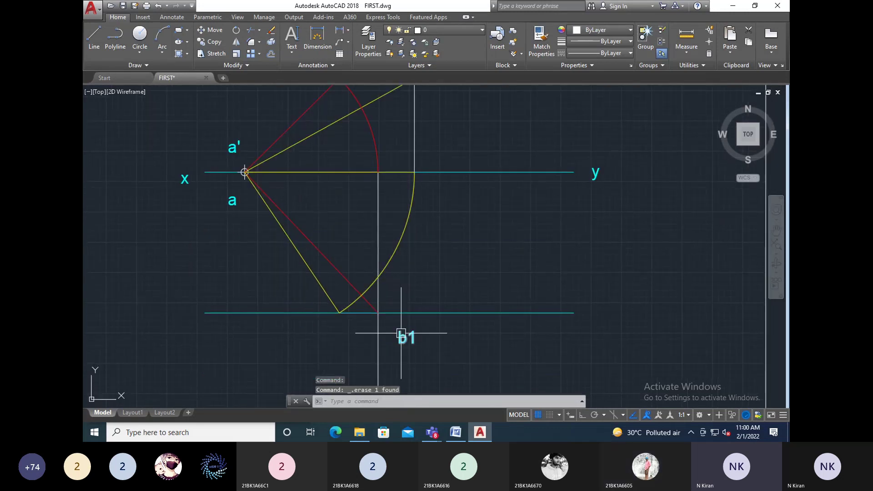
{"action": "middle_click_drag", "start_coordinate": [395, 321], "coordinate": [394, 343]}
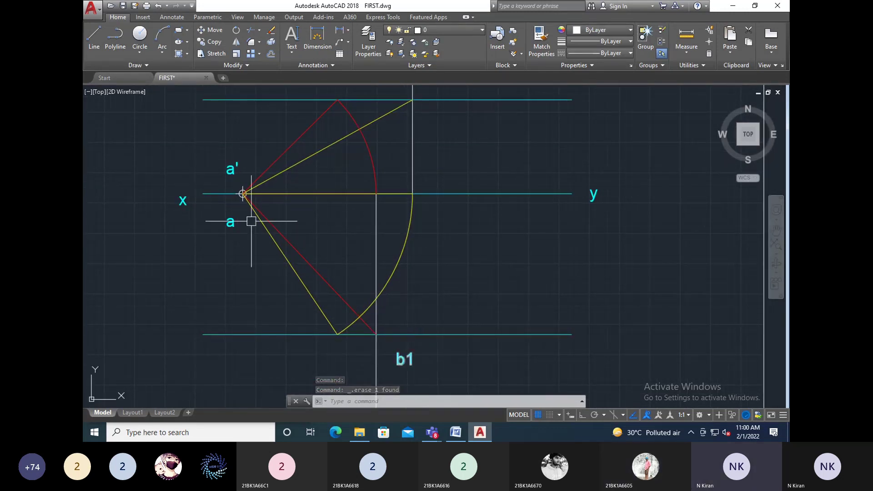
{"action": "type", "text": "c"}
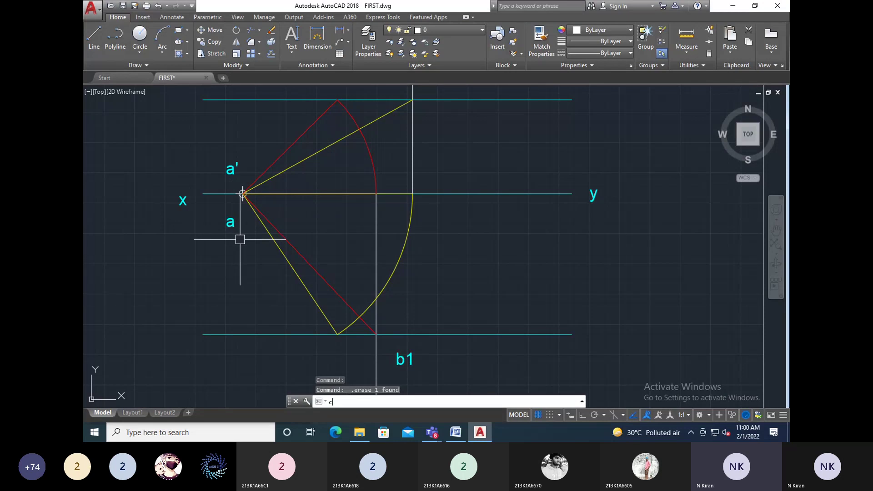
{"action": "type", "text": "t o"}
{"action": "key", "text": "Return"}
{"action": "left_click", "coordinate": [231, 222]}
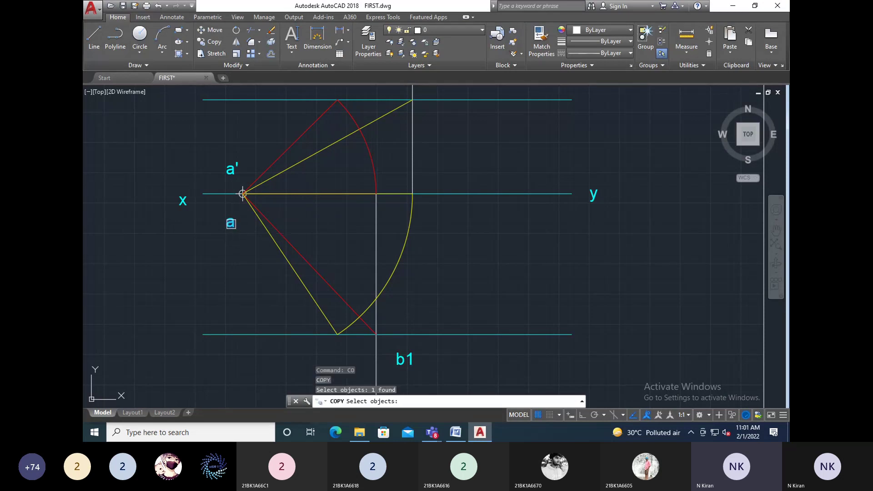
{"action": "key", "text": "Return"}
{"action": "left_click", "coordinate": [236, 221]}
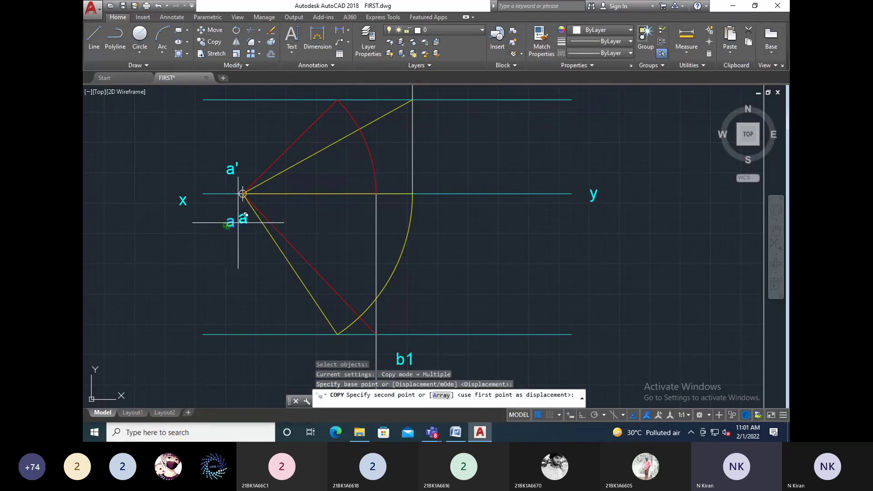
{"action": "left_click", "coordinate": [382, 186]}
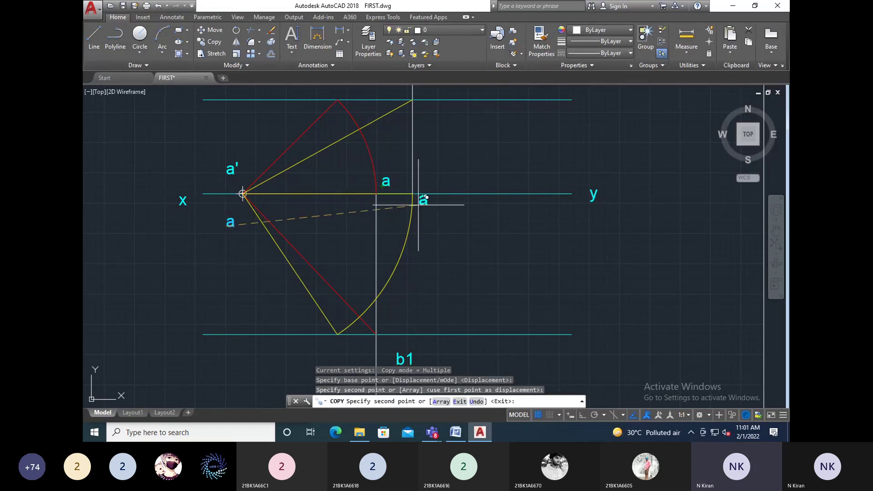
{"action": "middle_click_drag", "start_coordinate": [440, 188], "coordinate": [396, 258]}
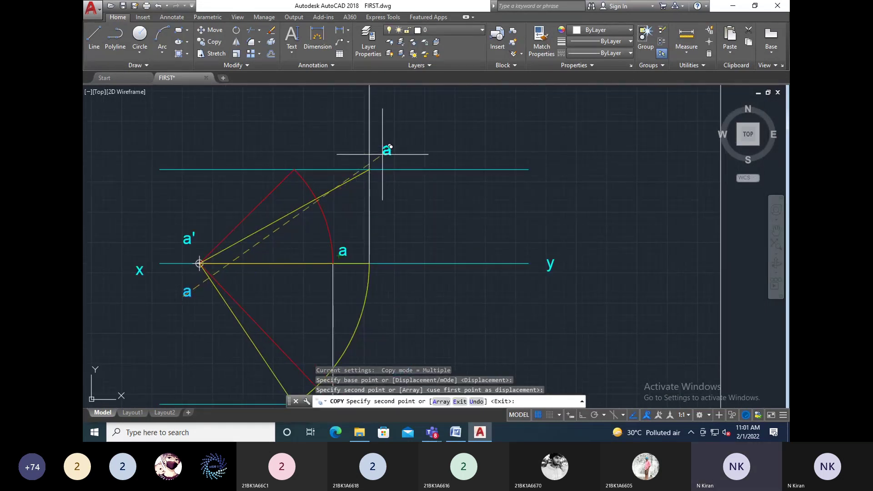
{"action": "left_click", "coordinate": [383, 155]}
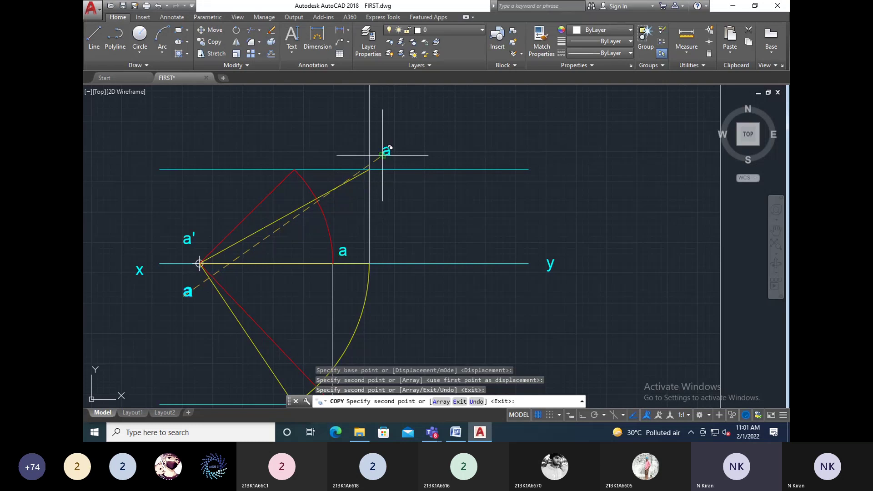
{"action": "left_click", "coordinate": [382, 279]}
{"action": "key", "text": "Escape"}
{"action": "key", "text": "Escape"}
{"action": "key", "text": "Escape"}
Change the copied labels to b1' at the red arc's end and b2 at the yellow arc's end on the reference line.
{"action": "mouse_move", "coordinate": [400, 289]}
{"action": "middle_mouse_down"}
{"action": "mouse_move", "coordinate": [400, 238]}
{"action": "mouse_move", "coordinate": [423, 191]}
{"action": "mouse_move", "coordinate": [421, 211]}
{"action": "middle_mouse_up"}
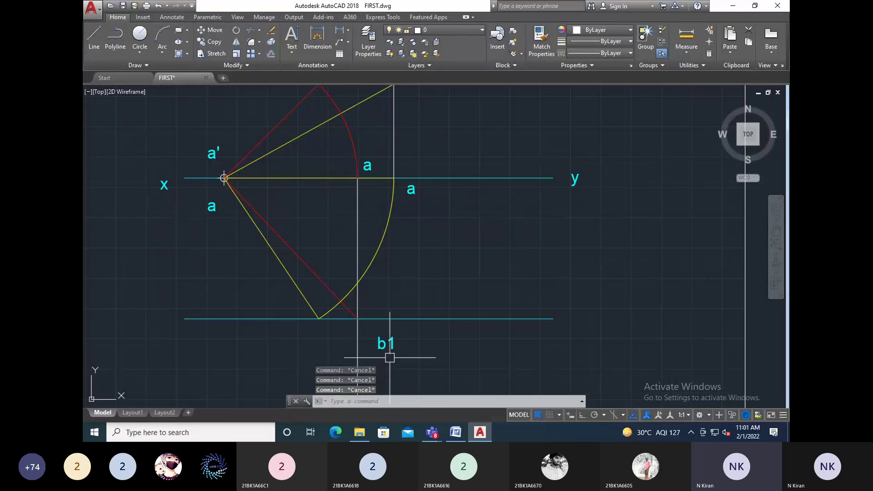
{"action": "left_click", "coordinate": [367, 165]}
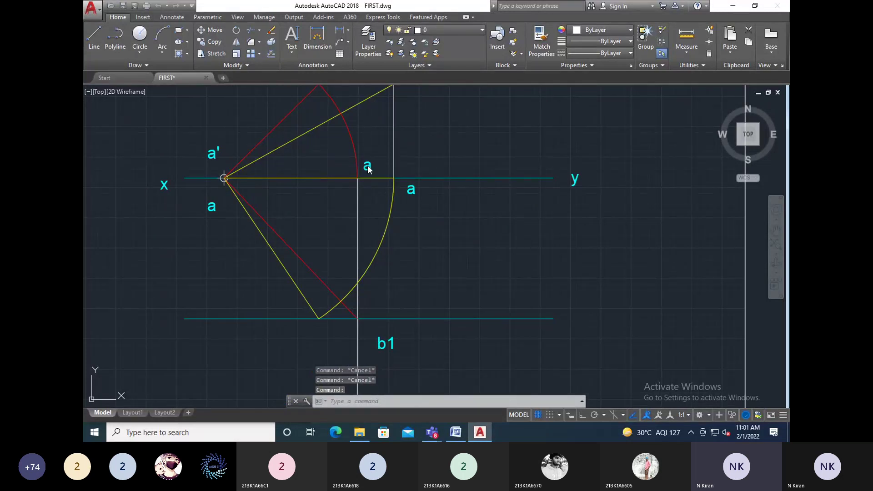
{"action": "double_click", "coordinate": [368, 165]}
{"action": "type", "text": "b1'"}
{"action": "left_click", "coordinate": [526, 209]}
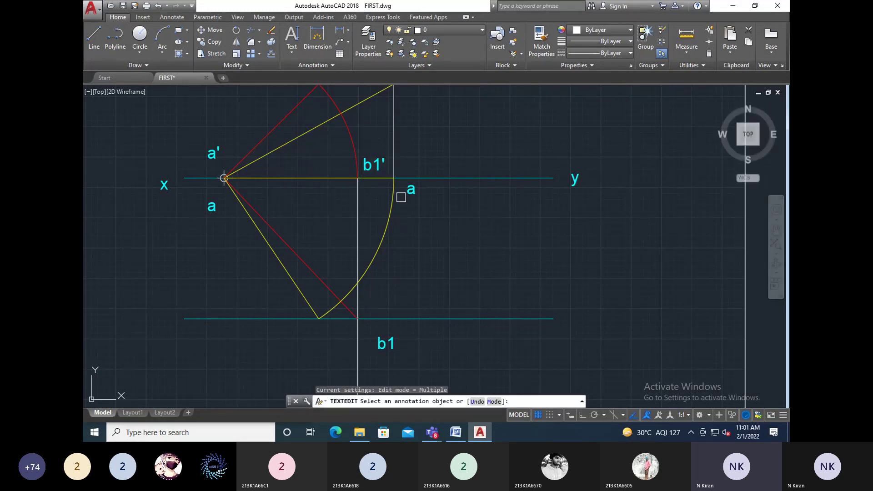
{"action": "middle_click_drag", "start_coordinate": [411, 191], "coordinate": [400, 211]}
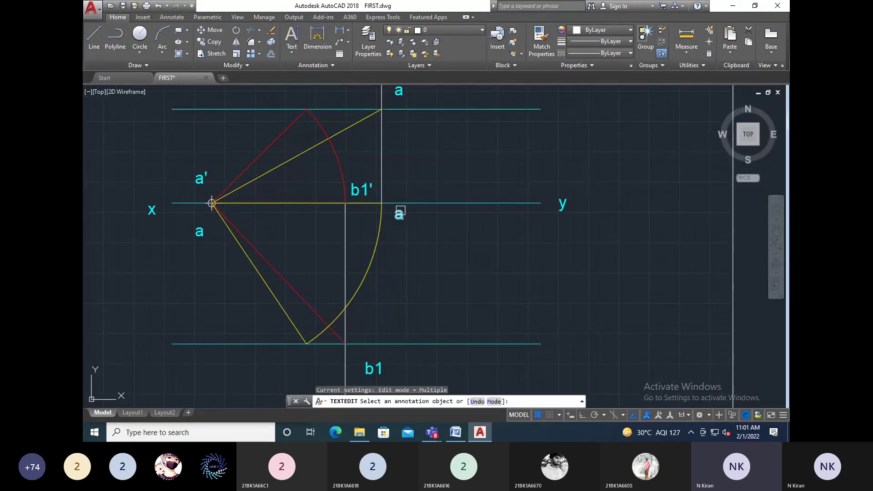
{"action": "left_click", "coordinate": [400, 215]}
{"action": "type", "text": "b2"}
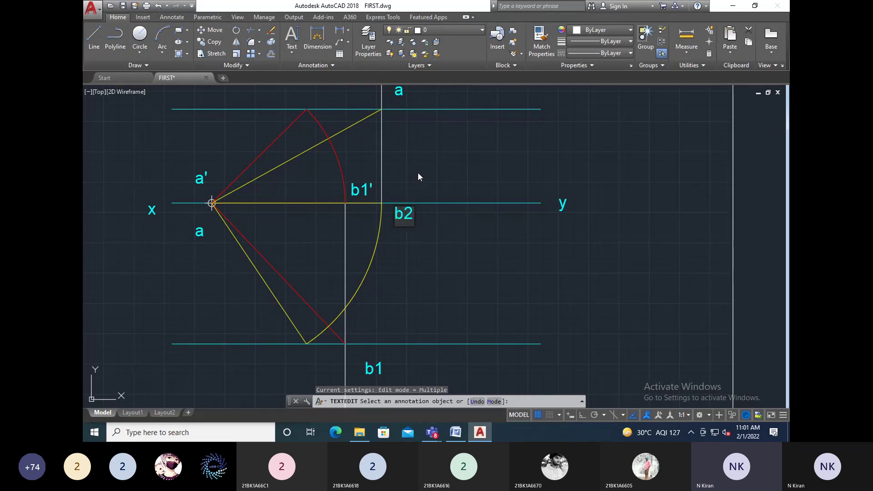
Change the copied label above the upper yellow line's end to b2'.
{"action": "middle_click_drag", "start_coordinate": [421, 181], "coordinate": [400, 237]}
{"action": "left_click", "coordinate": [388, 137]}
{"action": "left_click", "coordinate": [389, 142]}
{"action": "type", "text": "b"}
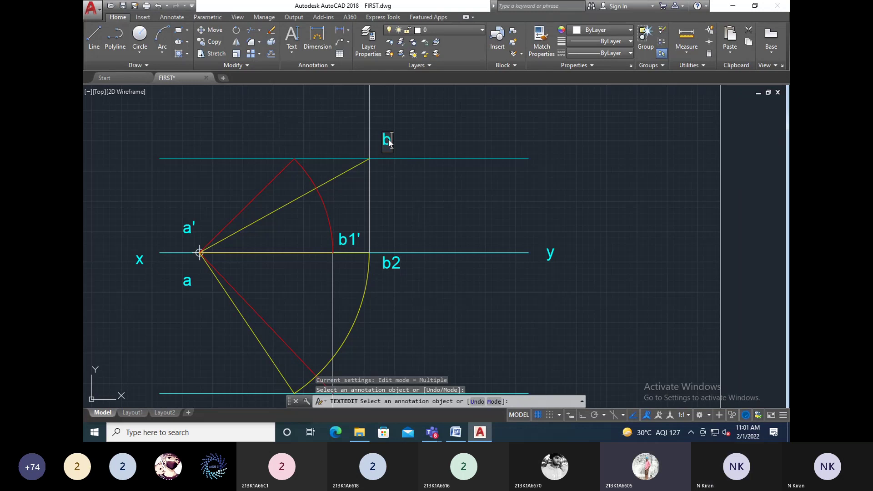
{"action": "type", "text": "2'"}
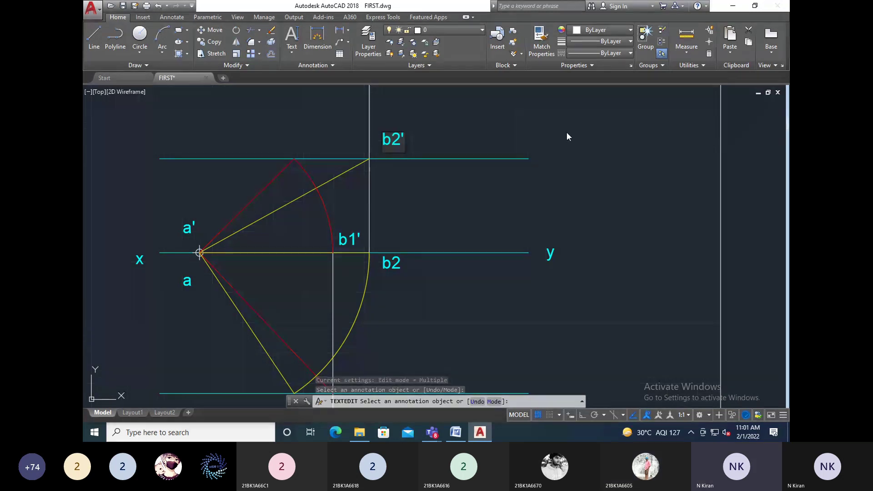
{"action": "mouse_move", "coordinate": [403, 195]}
{"action": "middle_mouse_down"}
{"action": "mouse_move", "coordinate": [505, 185]}
{"action": "mouse_move", "coordinate": [510, 162]}
{"action": "middle_mouse_up"}
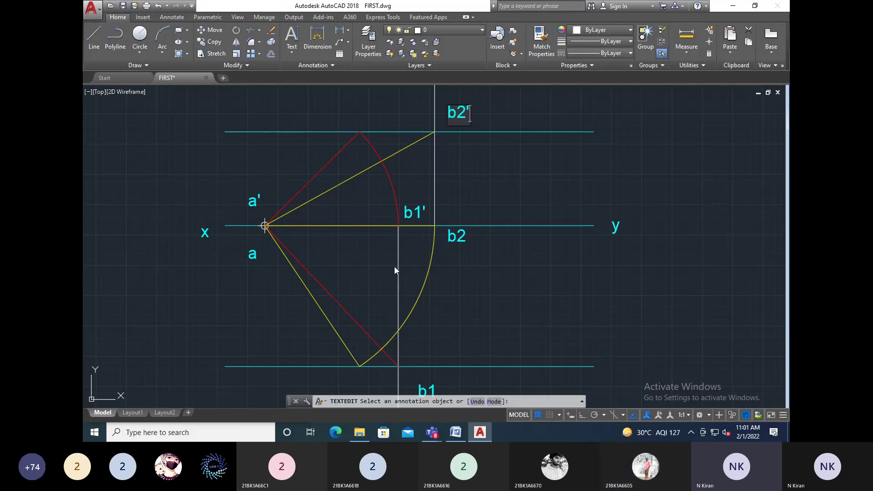
Check with a temporary orthogonal line whether the upper red line's end and the lower yellow line's end align vertically.
{"action": "type", "text": "l"}
{"action": "key", "text": "Escape"}
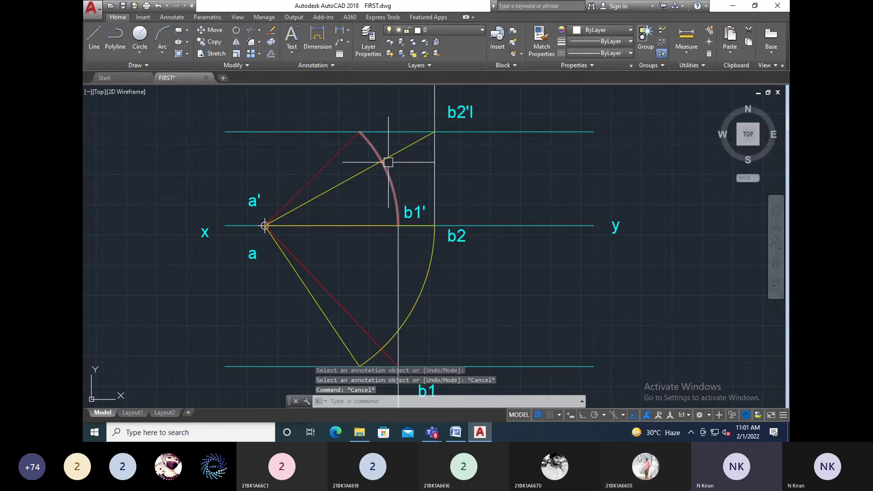
{"action": "type", "text": "l"}
{"action": "key", "text": "Return"}
{"action": "left_click", "coordinate": [360, 131]}
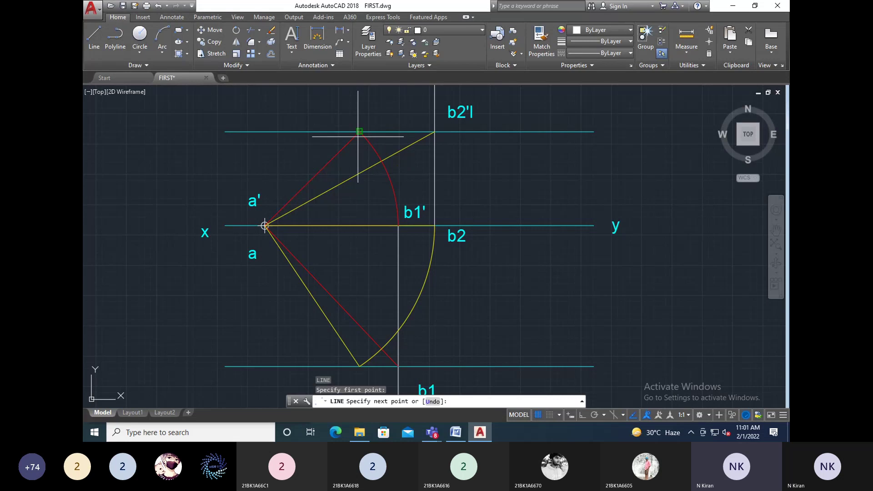
{"action": "left_click", "coordinate": [360, 366]}
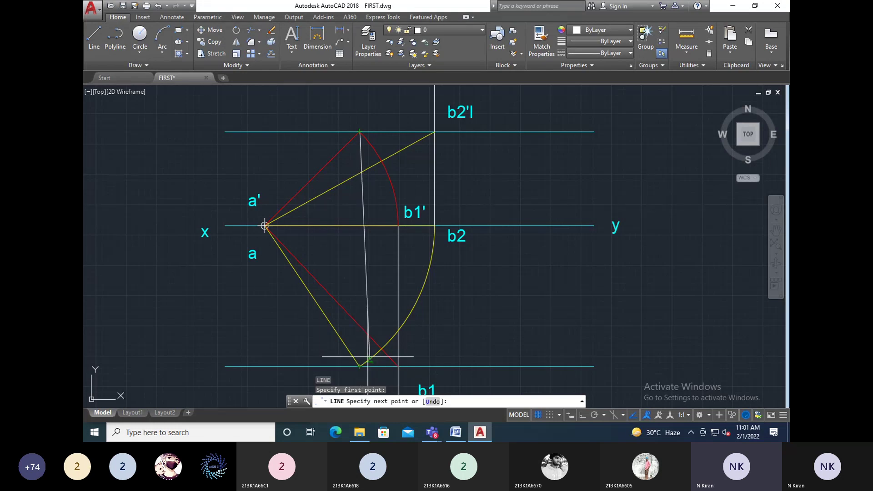
{"action": "key", "text": "F8"}
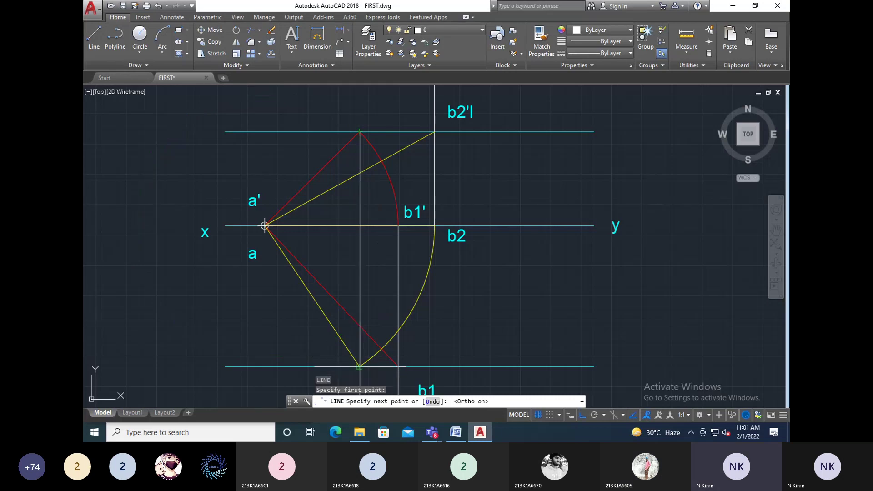
{"action": "key", "text": "Escape"}
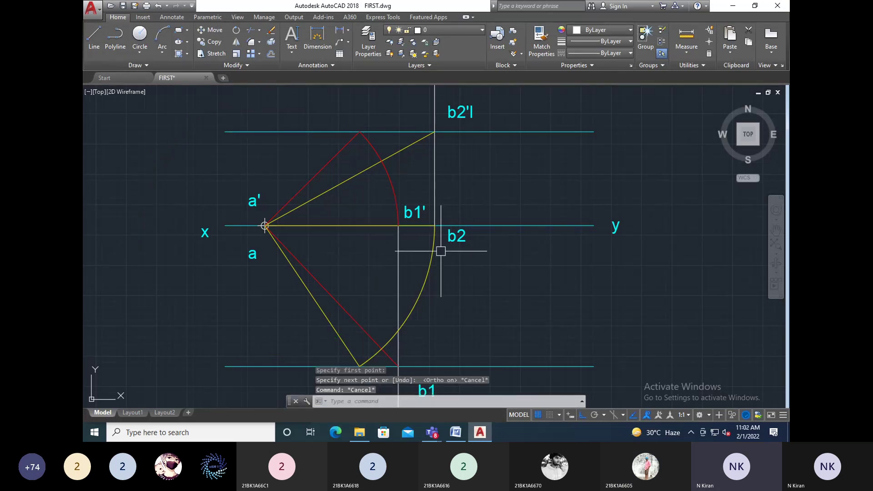
Copy the a label, with ortho off, above the upper red line's end and below the lower yellow line's end.
{"action": "type", "text": "ct "}
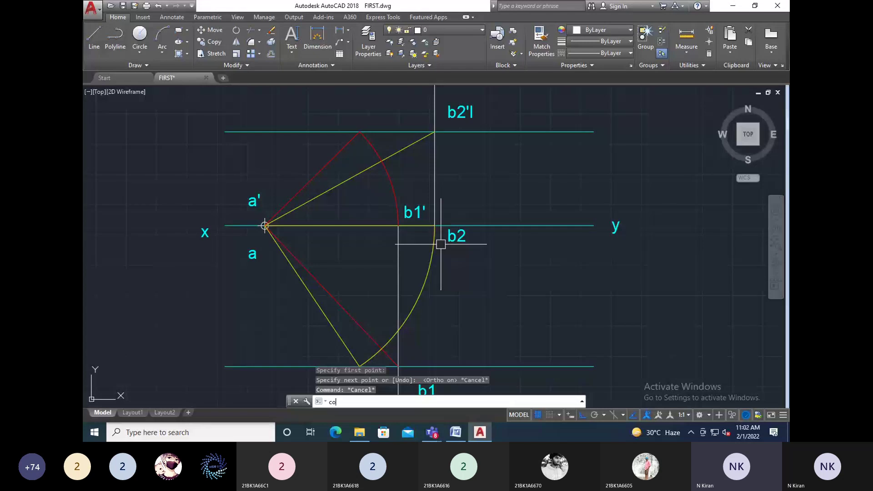
{"action": "type", "text": "o"}
{"action": "key", "text": "Return"}
{"action": "left_click", "coordinate": [251, 254]}
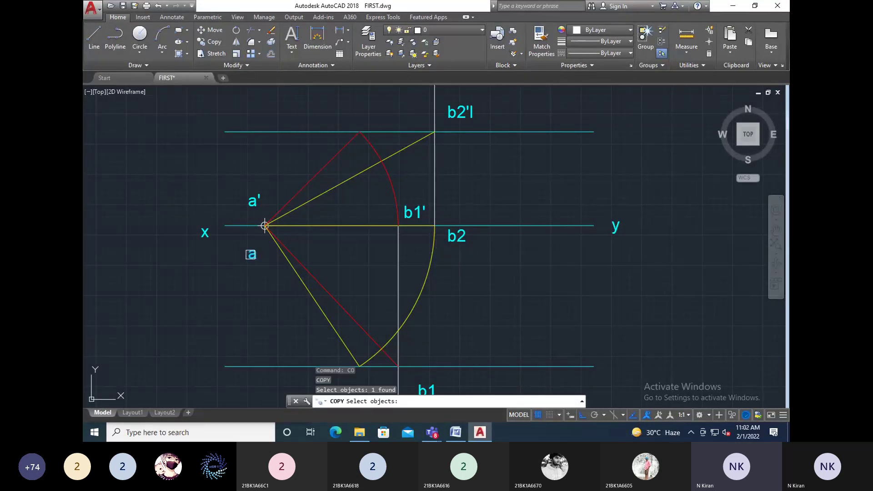
{"action": "key", "text": "Return"}
{"action": "left_click", "coordinate": [251, 254]}
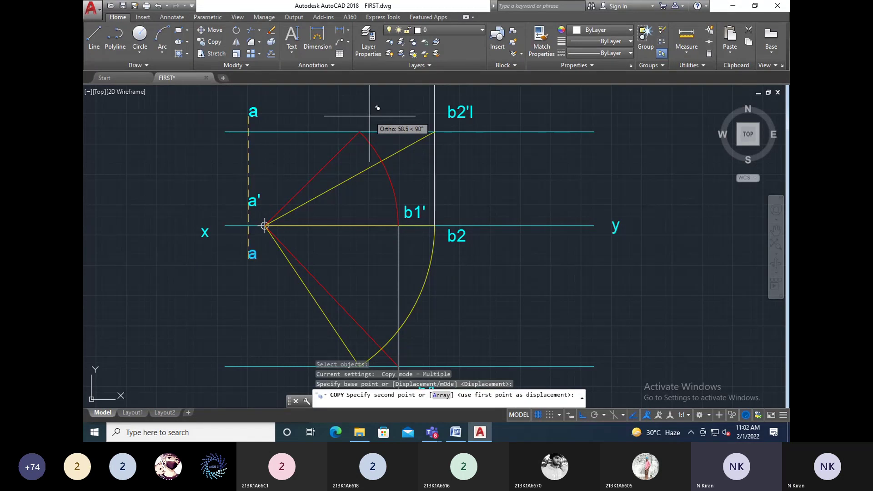
{"action": "key", "text": "F8"}
{"action": "left_click", "coordinate": [355, 116]}
{"action": "middle_click_drag", "start_coordinate": [378, 305], "coordinate": [364, 204]}
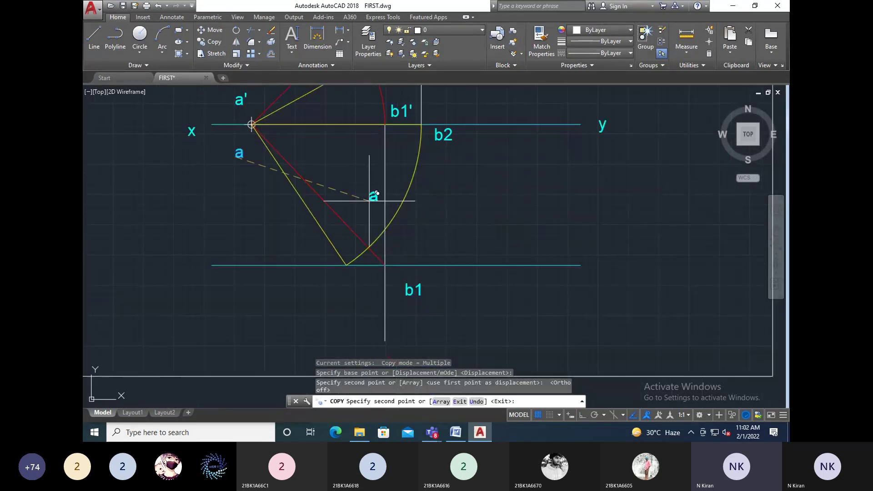
{"action": "left_click", "coordinate": [341, 293]}
{"action": "key", "text": "Escape"}
Change the copied labels to b' above the upper red line's end and b below the lower yellow line's end.
{"action": "middle_click_drag", "start_coordinate": [392, 248], "coordinate": [362, 347]}
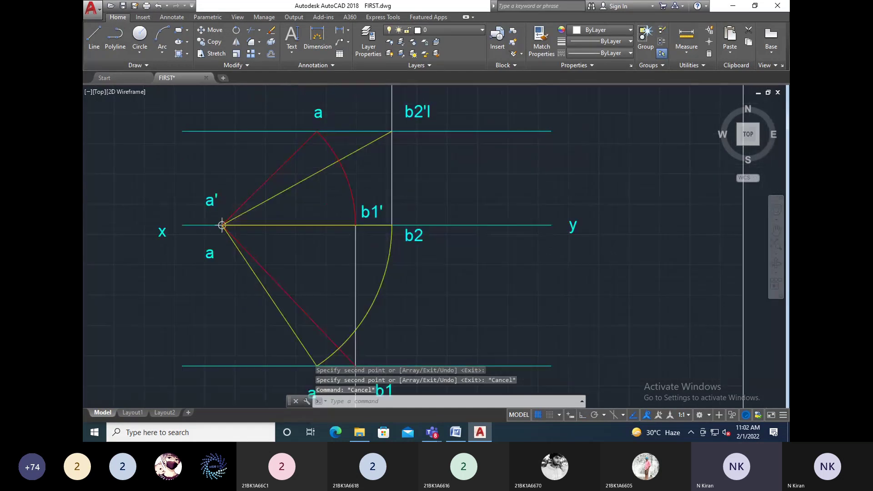
{"action": "double_click", "coordinate": [319, 115]}
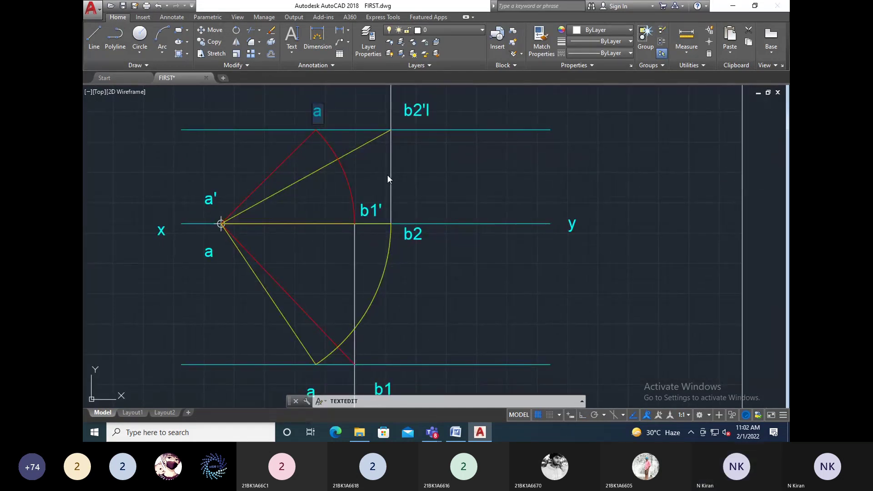
{"action": "type", "text": "b'"}
{"action": "middle_click_drag", "start_coordinate": [350, 232], "coordinate": [348, 204]}
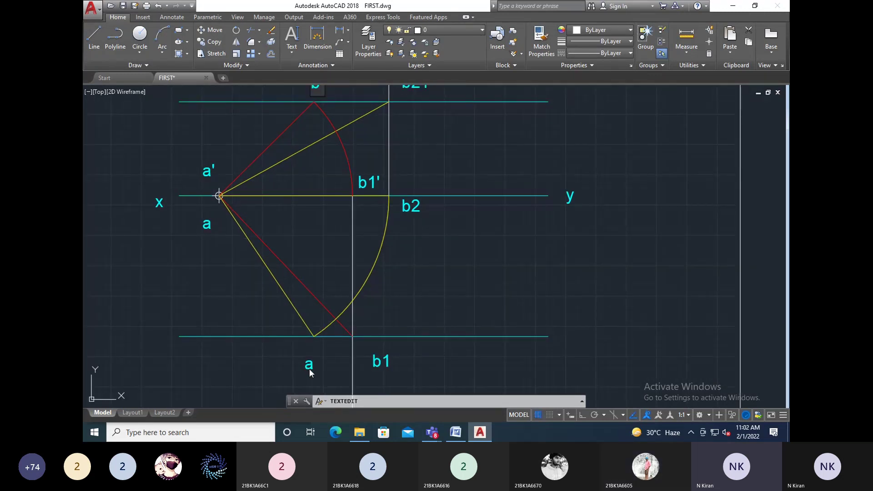
{"action": "key", "text": "Return"}
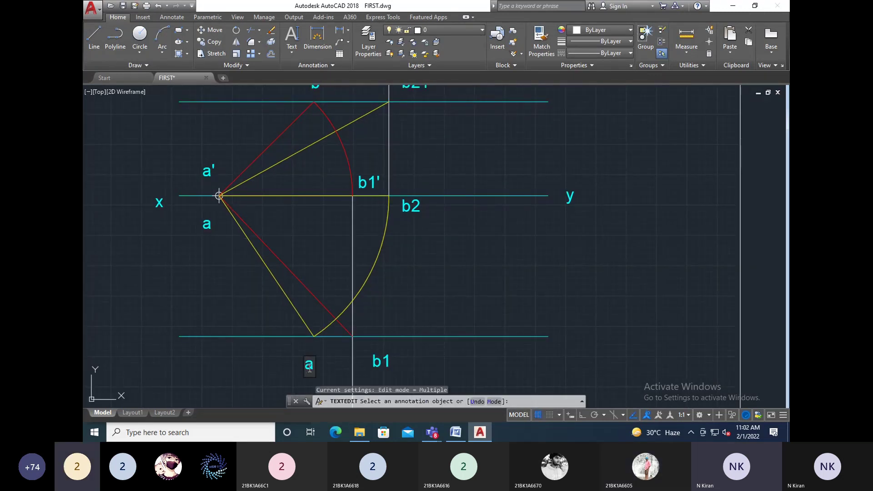
{"action": "left_click", "coordinate": [309, 366]}
{"action": "type", "text": "b"}
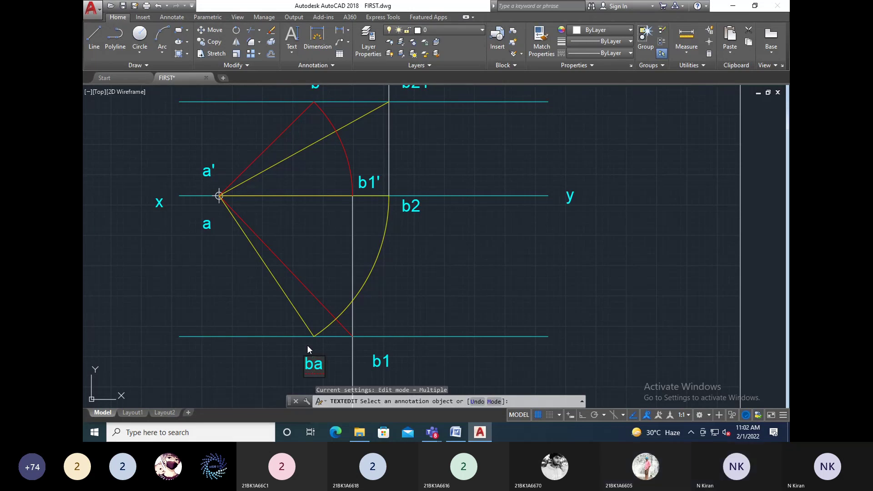
{"action": "key", "text": "BackSpace"}
{"action": "left_click", "coordinate": [307, 345]}
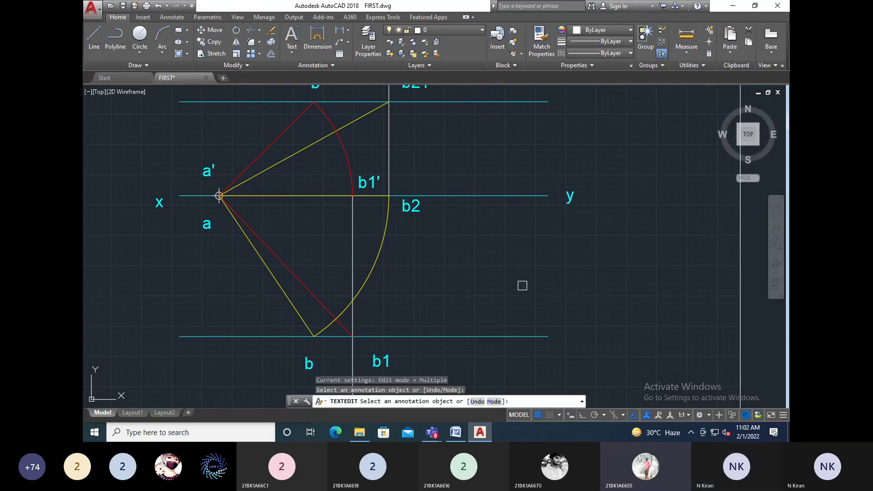
Leave text editing and add an aligned dimension to the upper red line from a' to b', placed outside its upper-left side.
{"action": "scroll", "coordinate": [493, 272], "scroll_direction": "down", "scroll_amount": 3}
{"action": "mouse_move", "coordinate": [497, 298]}
{"action": "middle_mouse_down"}
{"action": "mouse_move", "coordinate": [499, 332]}
{"action": "mouse_move", "coordinate": [510, 309]}
{"action": "mouse_move", "coordinate": [507, 276]}
{"action": "middle_mouse_up"}
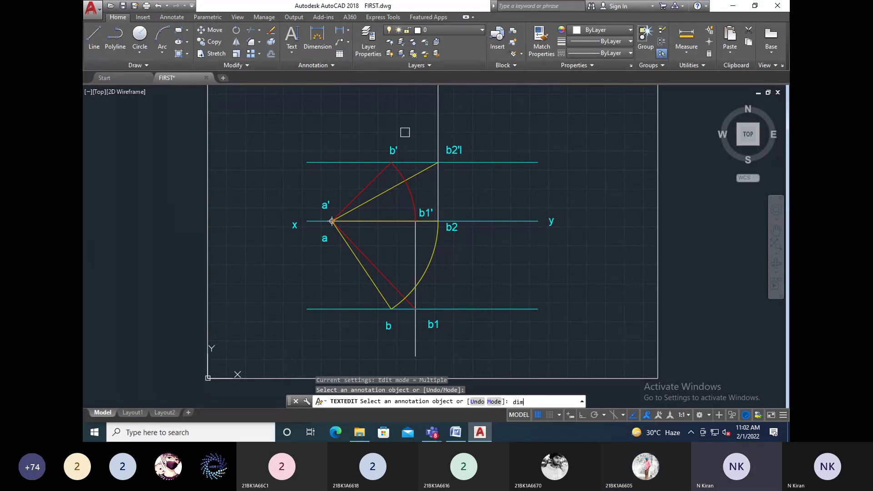
{"action": "key", "text": "Escape"}
{"action": "key", "text": "Escape"}
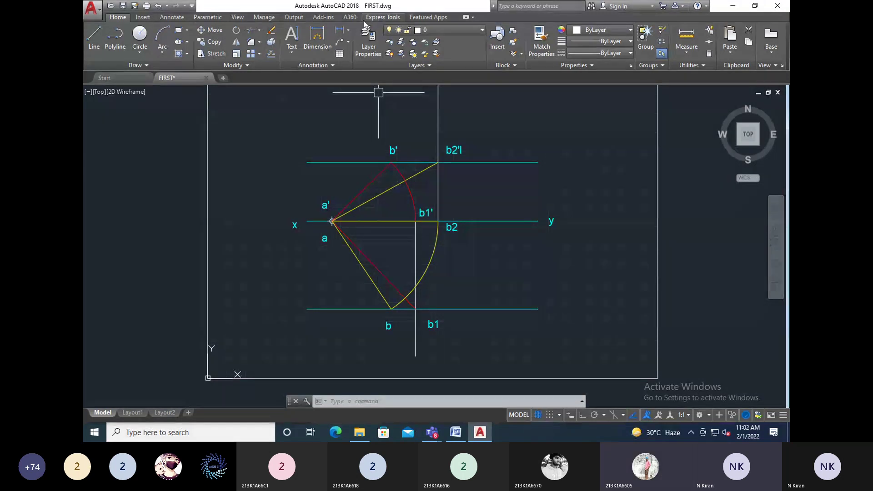
{"action": "left_click", "coordinate": [348, 30]}
{"action": "left_click", "coordinate": [364, 65]}
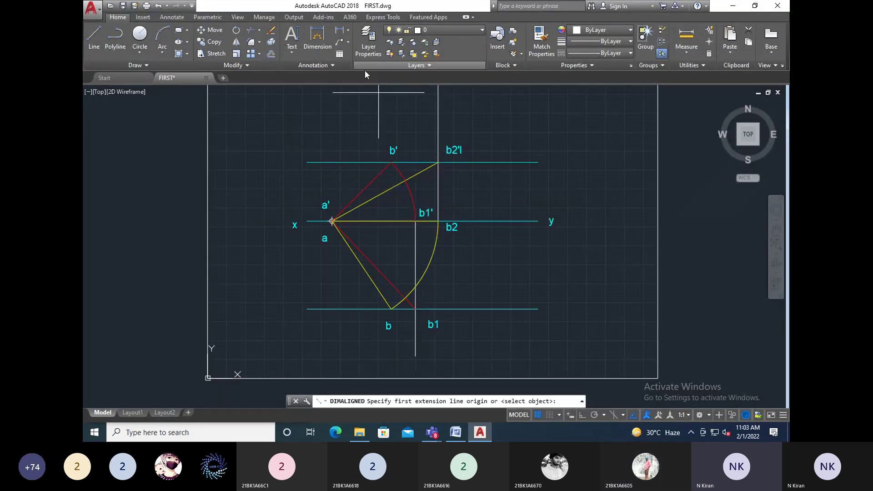
{"action": "left_click", "coordinate": [333, 222]}
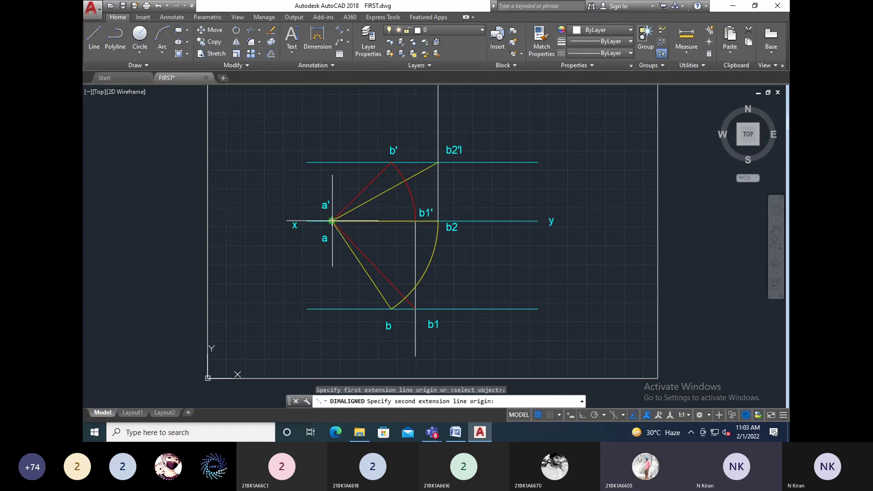
{"action": "left_click", "coordinate": [391, 162]}
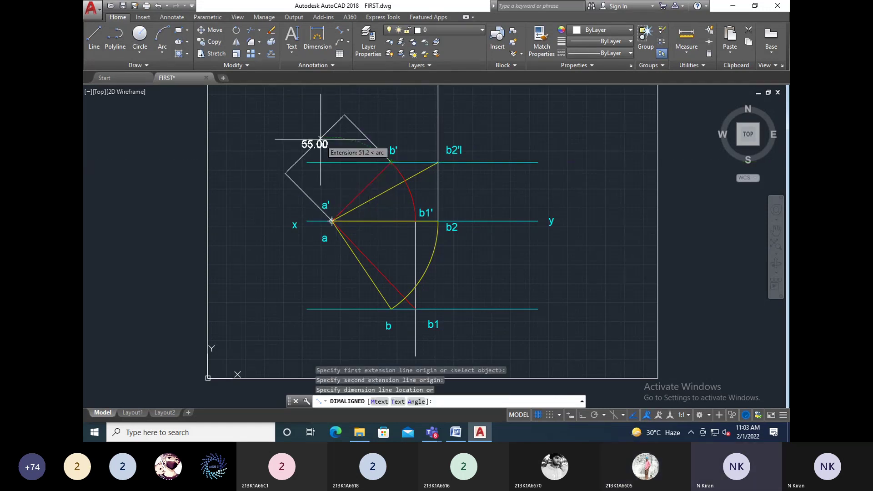
{"action": "left_click", "coordinate": [313, 135]}
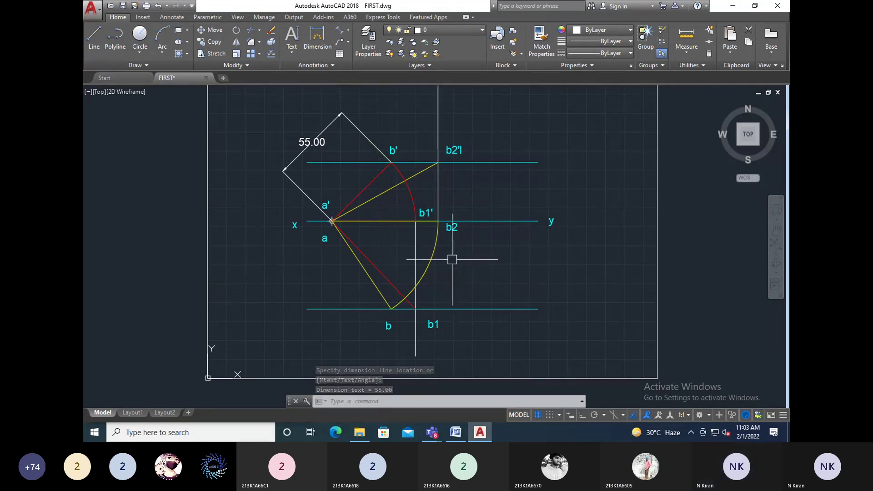
Add an aligned dimension to the lower yellow line from a to b, placed outside its lower-left side.
{"action": "left_click", "coordinate": [341, 31]}
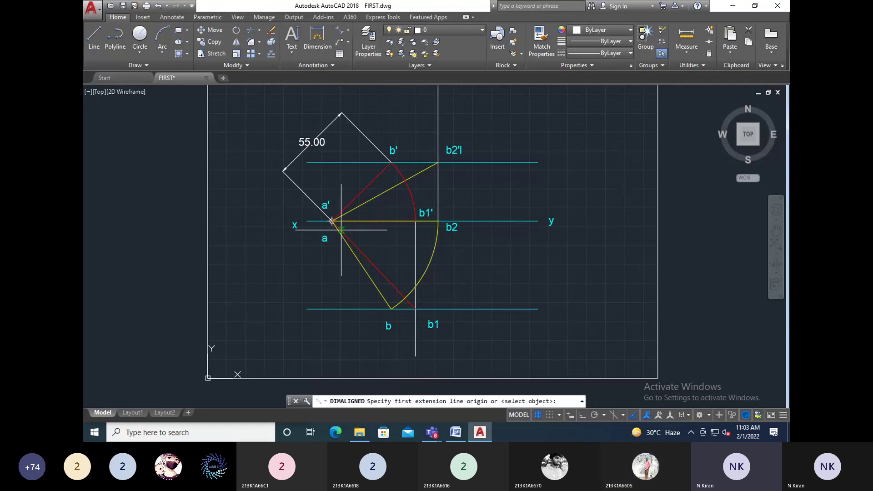
{"action": "left_click", "coordinate": [332, 221]}
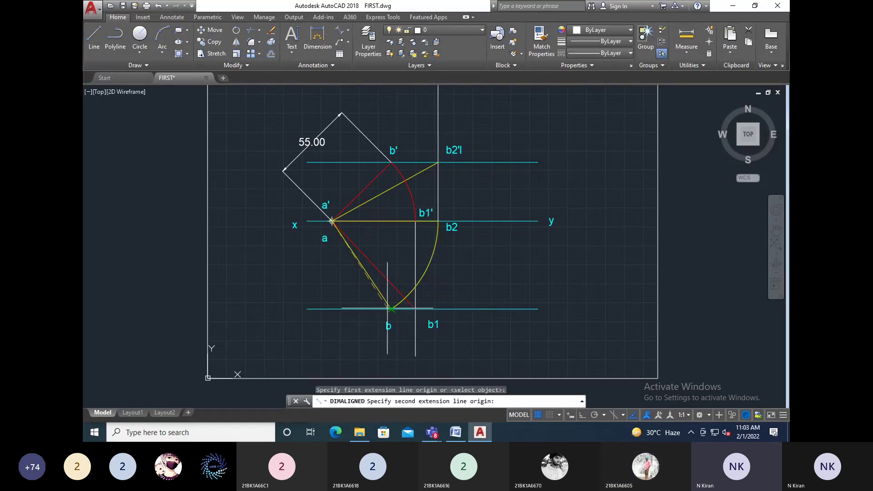
{"action": "left_click", "coordinate": [392, 309]}
{"action": "left_click", "coordinate": [312, 296]}
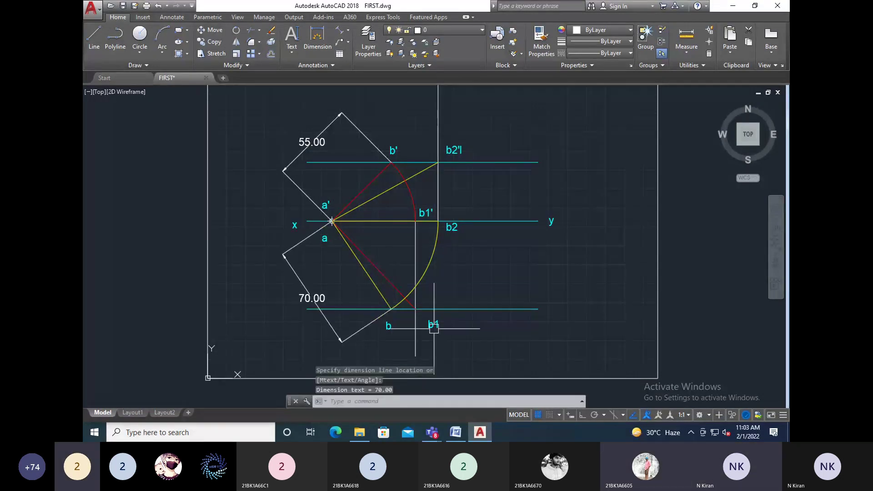
{"action": "left_click", "coordinate": [339, 34]}
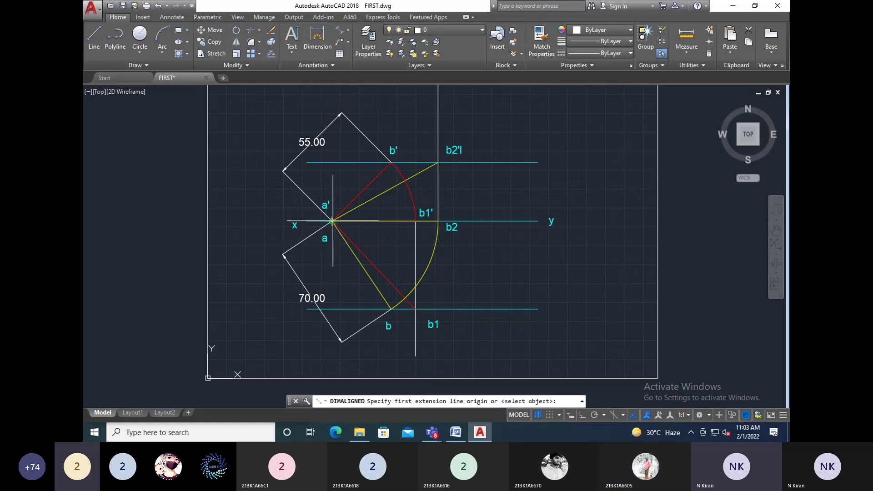
{"action": "left_click", "coordinate": [332, 221]}
{"action": "left_click", "coordinate": [391, 309]}
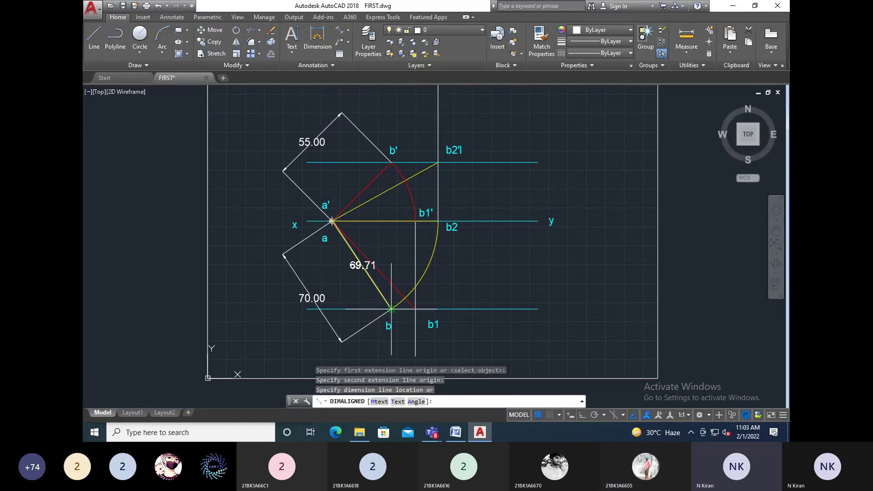
{"action": "key", "text": "Escape"}
{"action": "key", "text": "Escape"}
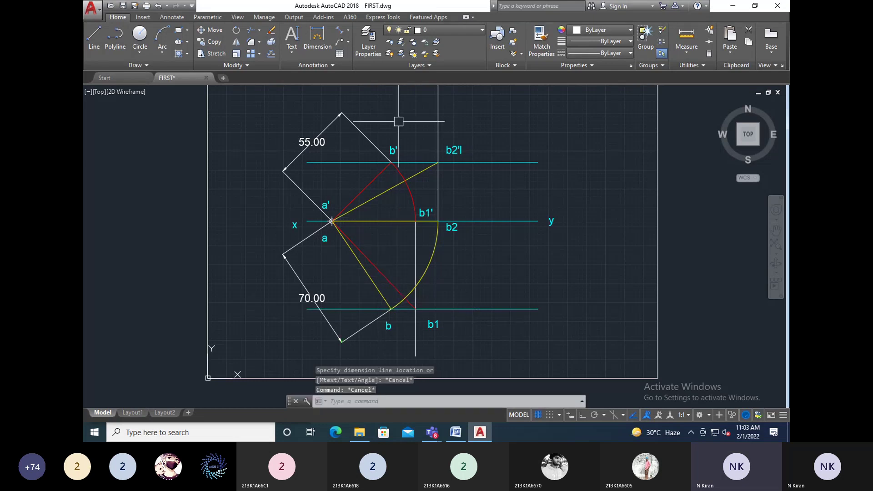
Check the length of the lower red line from a to b1 with a temporary aligned dimension.
{"action": "left_click", "coordinate": [342, 29]}
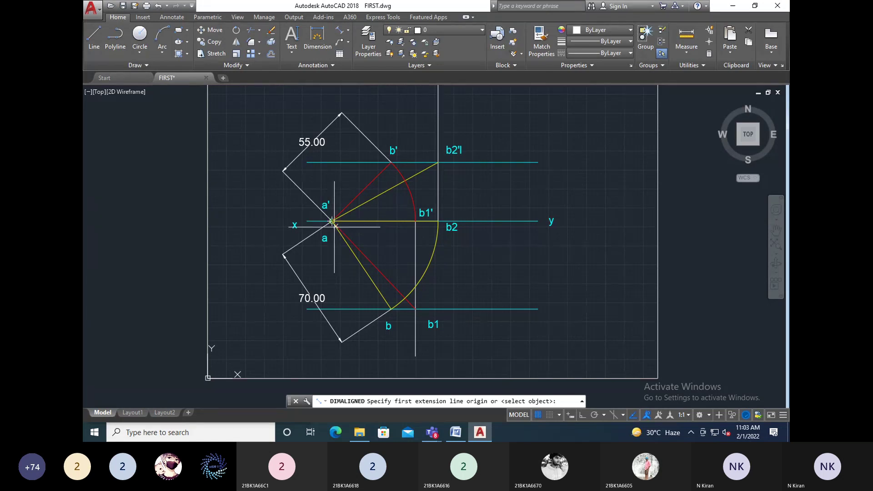
{"action": "left_click", "coordinate": [333, 222]}
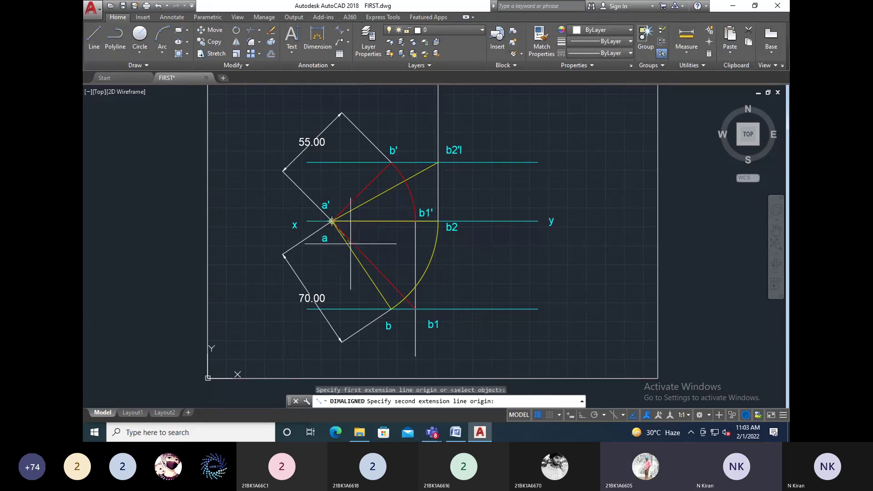
{"action": "left_click", "coordinate": [416, 309]}
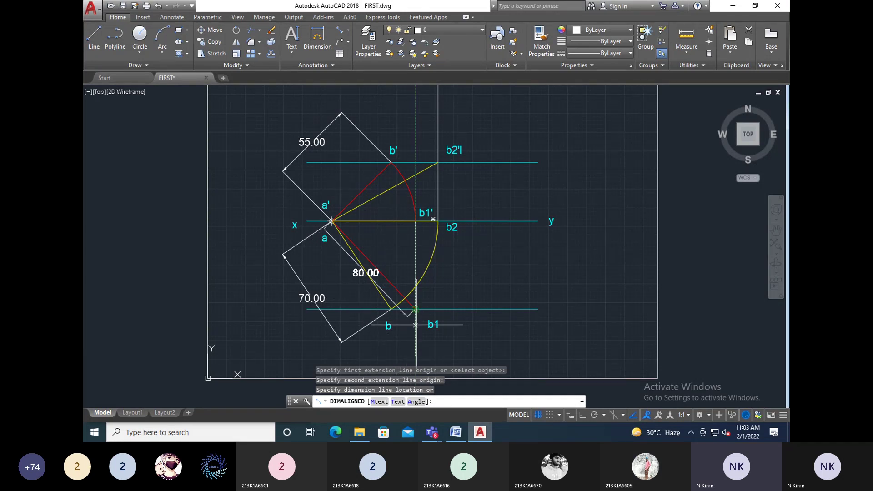
{"action": "key", "text": "Escape"}
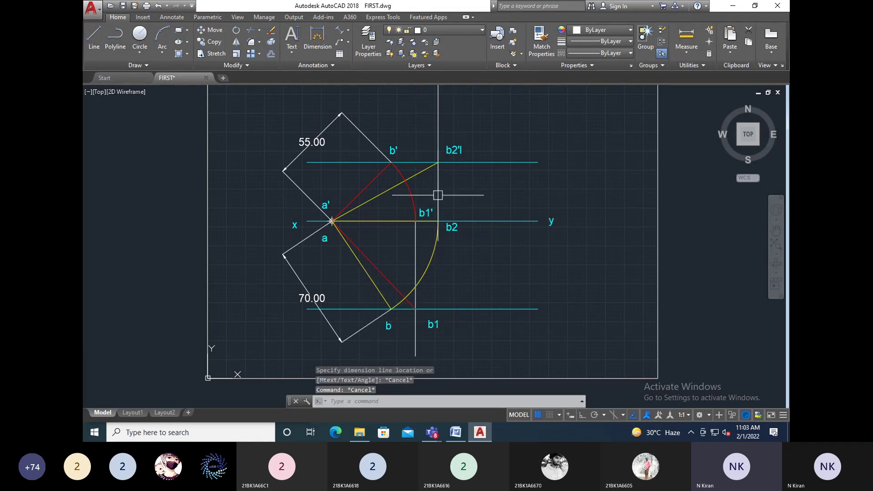
Add an aligned dimension to the upper yellow line from a' to b2', placed below the line.
{"action": "left_click", "coordinate": [340, 32]}
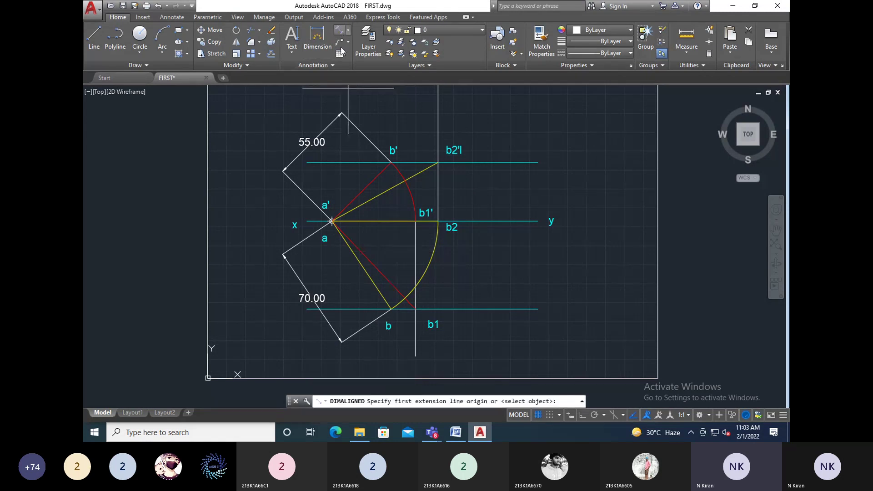
{"action": "left_click", "coordinate": [333, 222]}
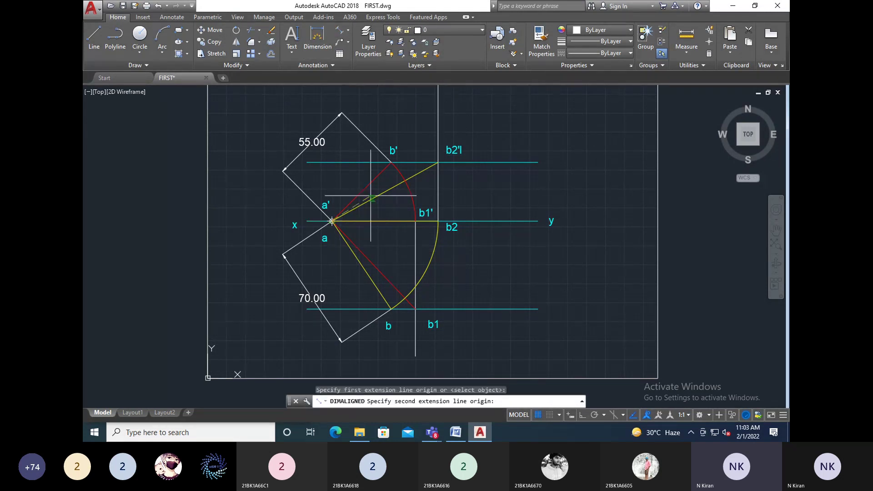
{"action": "left_click", "coordinate": [438, 162]}
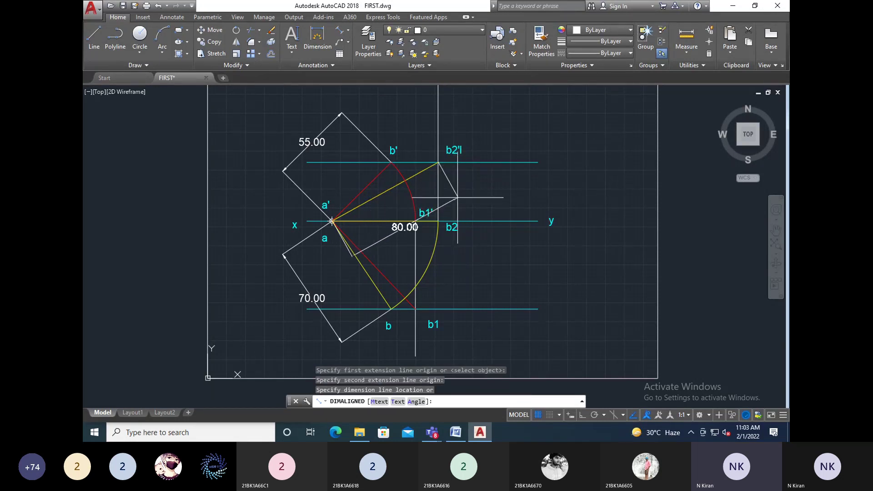
{"action": "left_click", "coordinate": [458, 203]}
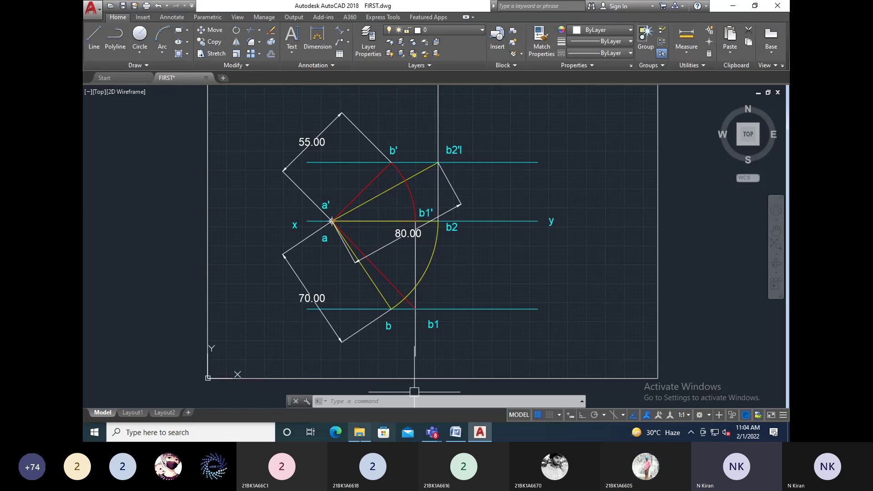
Reread problem 10 in the Word problem sheet, then return to the AutoCAD drawing.
{"action": "left_click", "coordinate": [456, 432]}
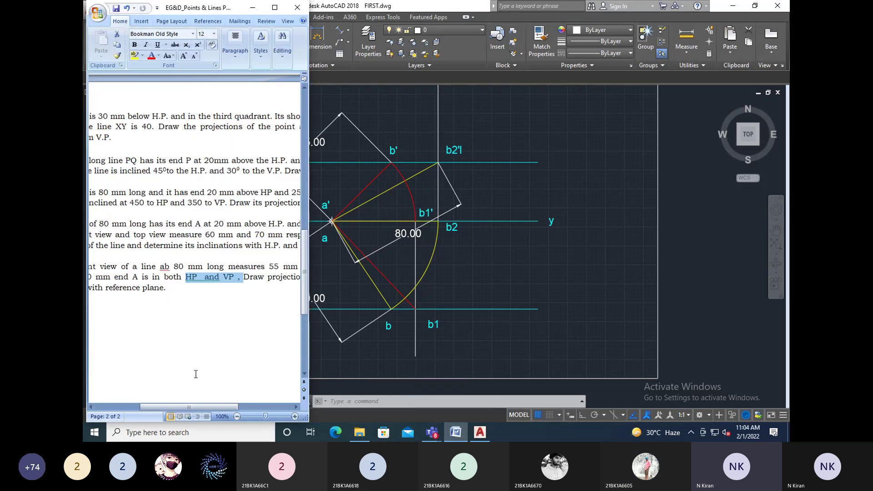
{"action": "left_click_drag", "start_coordinate": [193, 408], "coordinate": [164, 412]}
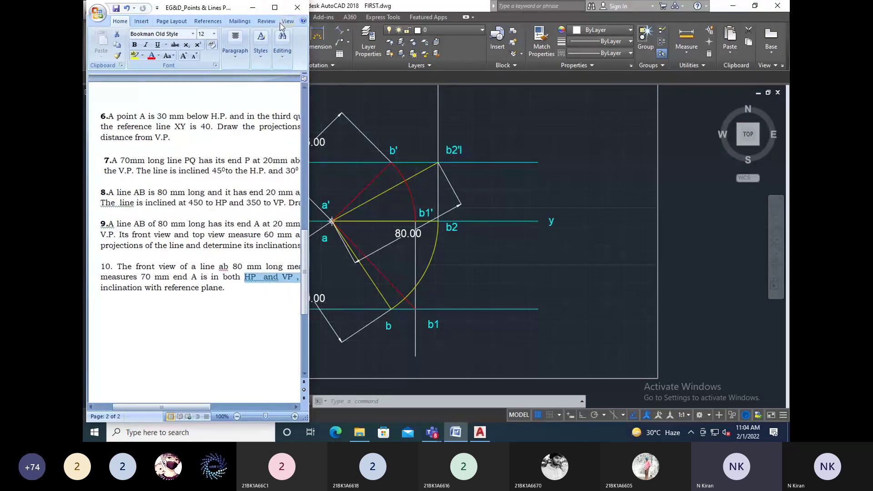
{"action": "left_click", "coordinate": [544, 282]}
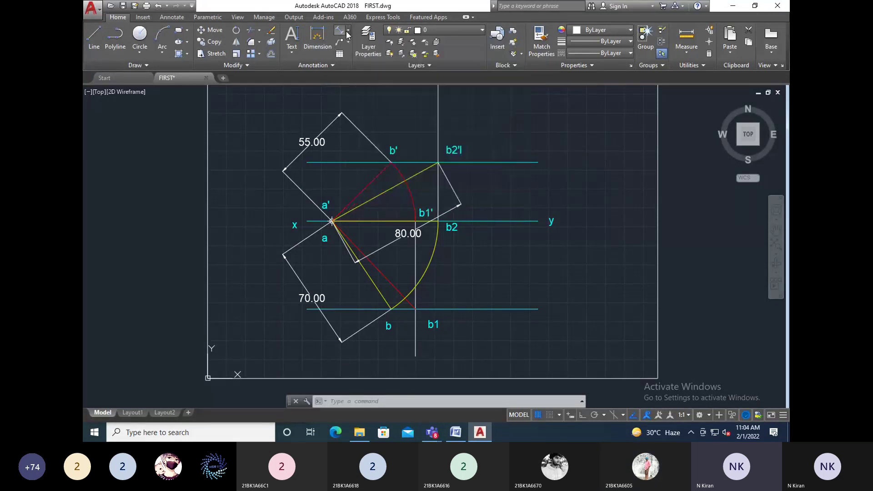
Add an angular dimension between the upper yellow line and the xy line, placed inside the angle.
{"action": "left_click", "coordinate": [348, 31]}
{"action": "left_click", "coordinate": [358, 86]}
{"action": "left_click", "coordinate": [374, 200]}
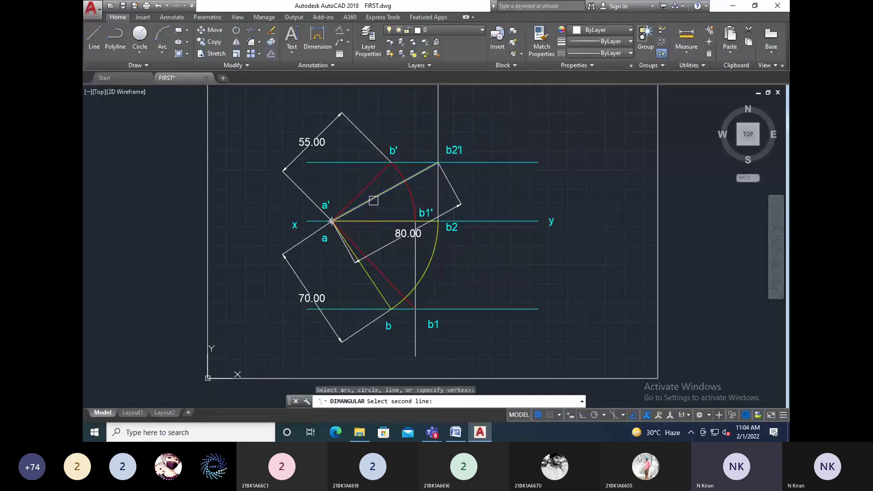
{"action": "left_click", "coordinate": [367, 219]}
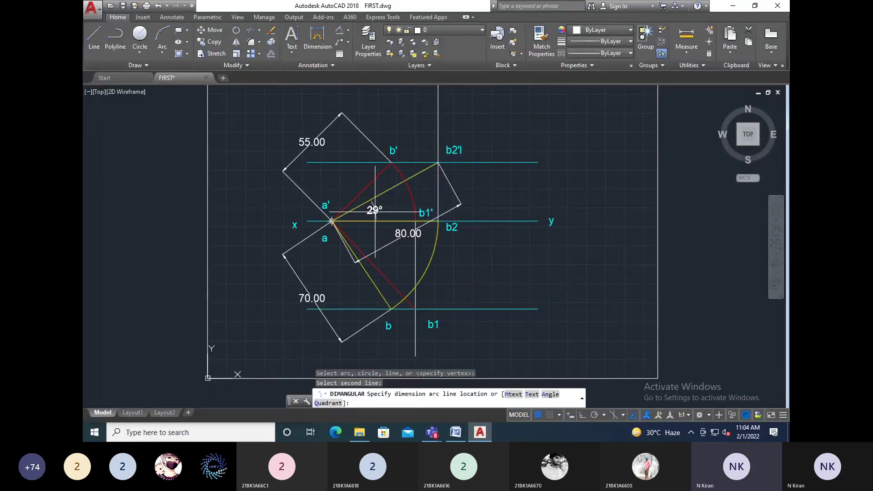
{"action": "left_click", "coordinate": [381, 212]}
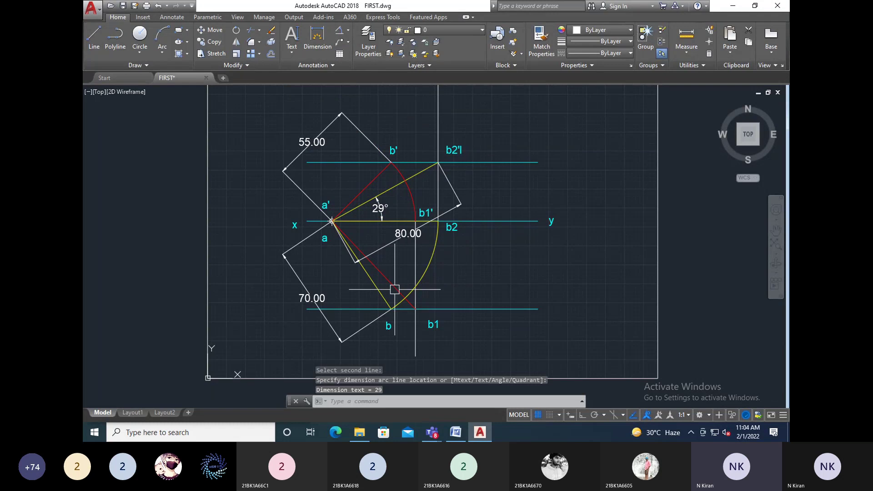
Add an angular dimension between the xy line and the lower red line, placed inside the angle.
{"action": "left_click", "coordinate": [344, 33]}
{"action": "left_click", "coordinate": [362, 221]}
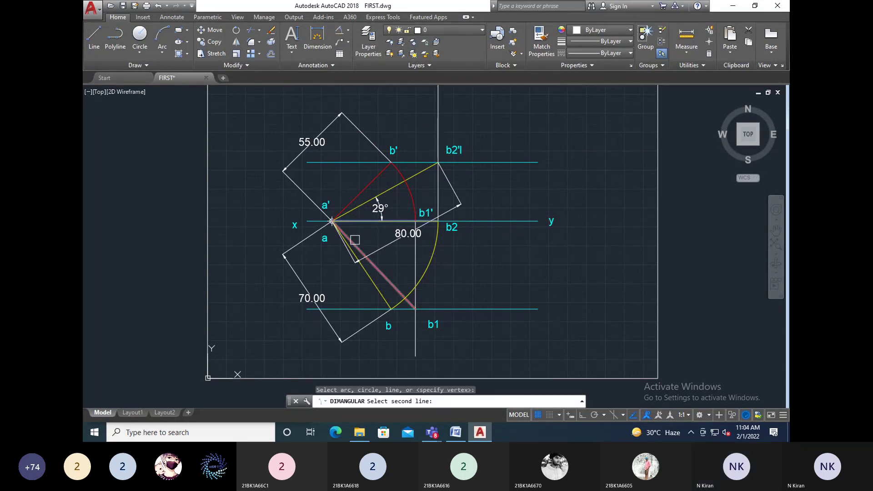
{"action": "left_click", "coordinate": [351, 242]}
{"action": "left_click", "coordinate": [365, 233]}
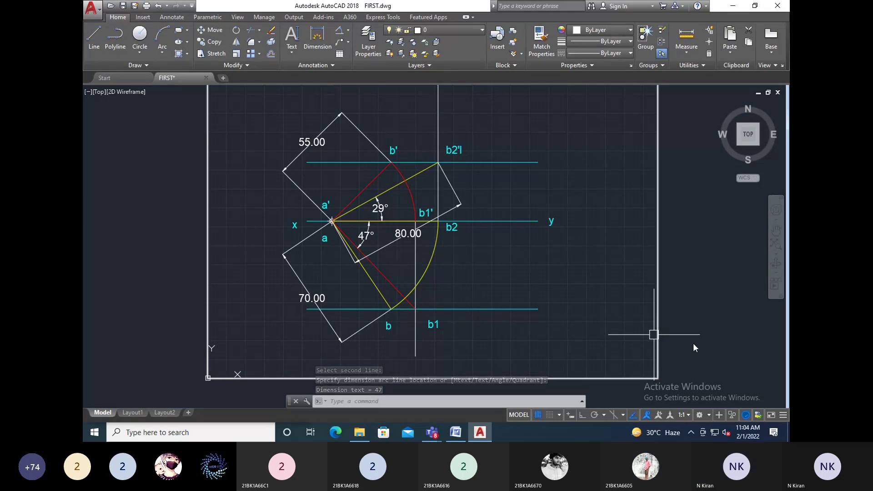
Switch to the Teams meeting and request to stop its recording and transcription.
{"action": "key", "text": "alt+Tab"}
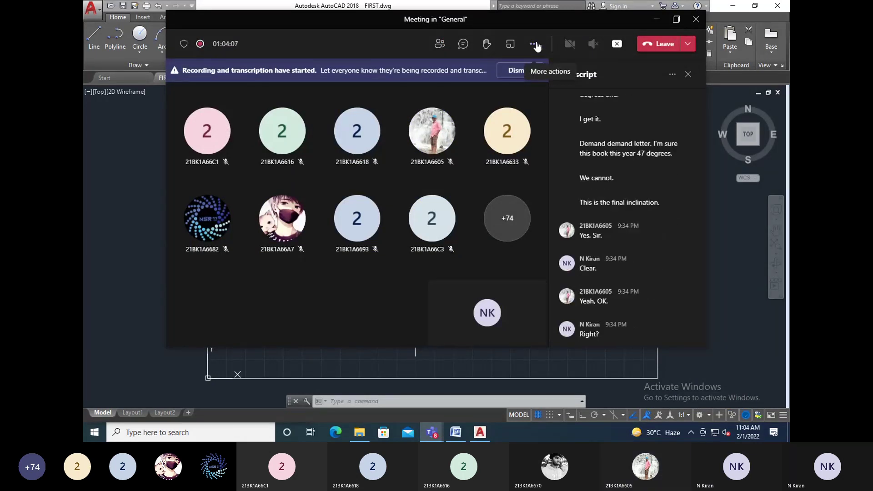
{"action": "left_click", "coordinate": [534, 43]}
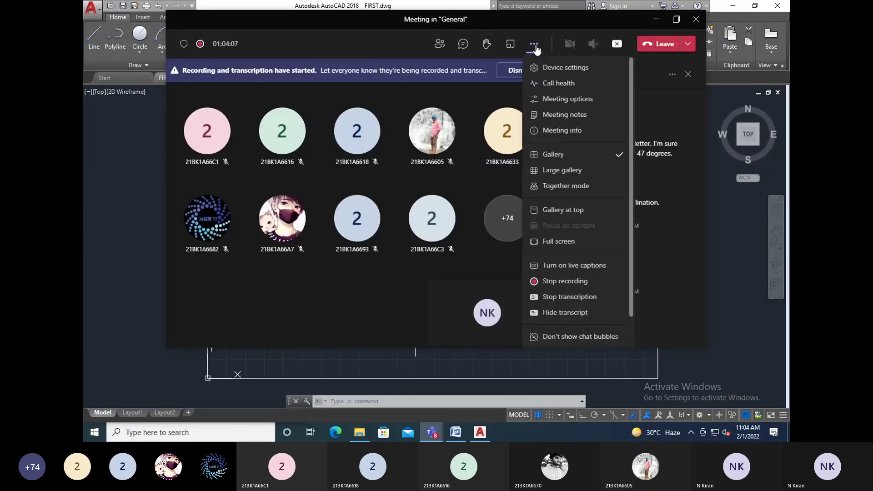
{"action": "left_click", "coordinate": [546, 282]}
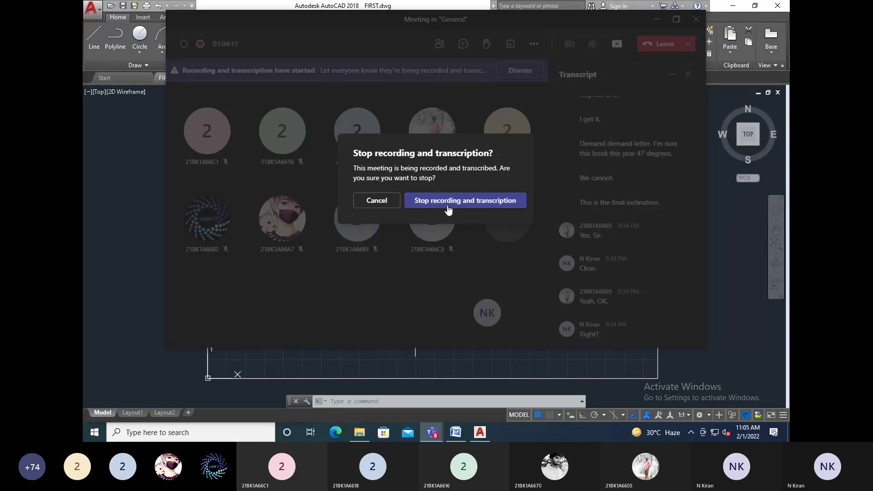